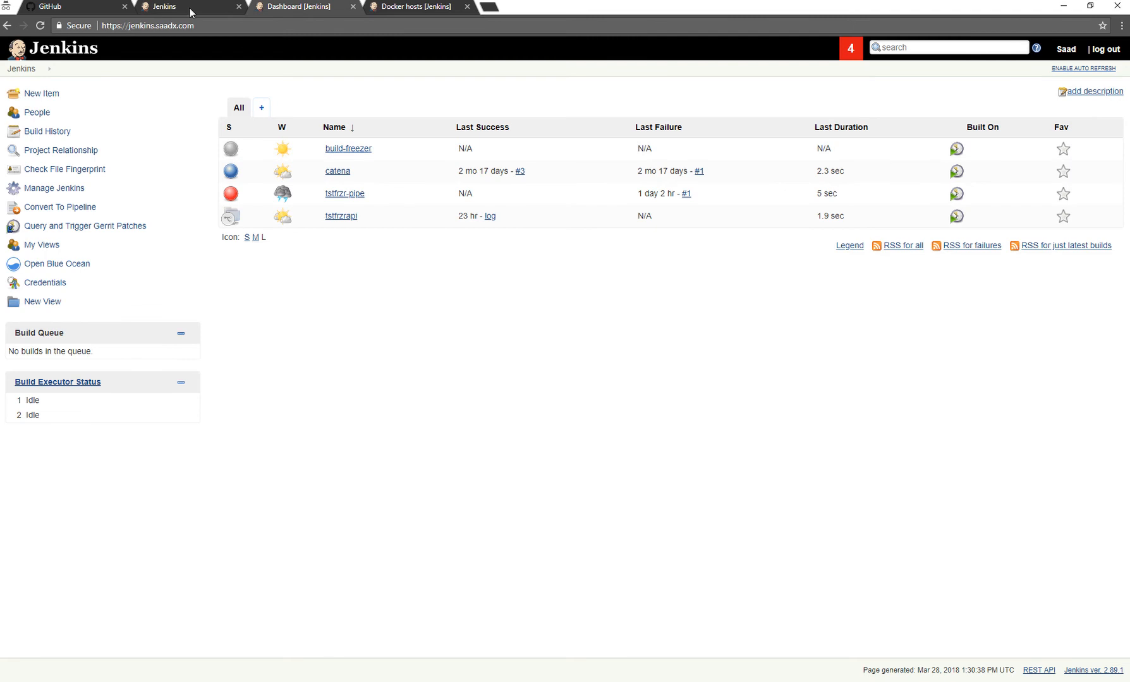
Close the surplus Jenkins tabs and open Blue Ocean in a separate tab.
{"action": "left_click", "coordinate": [238, 7]}
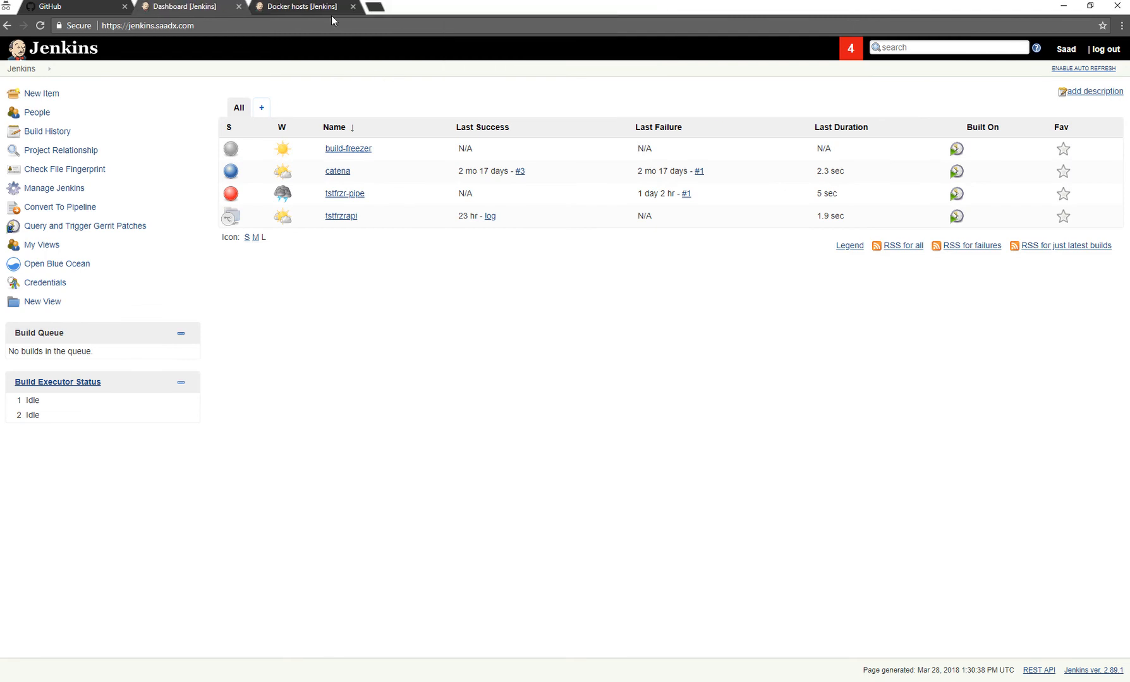
{"action": "left_click", "coordinate": [352, 7]}
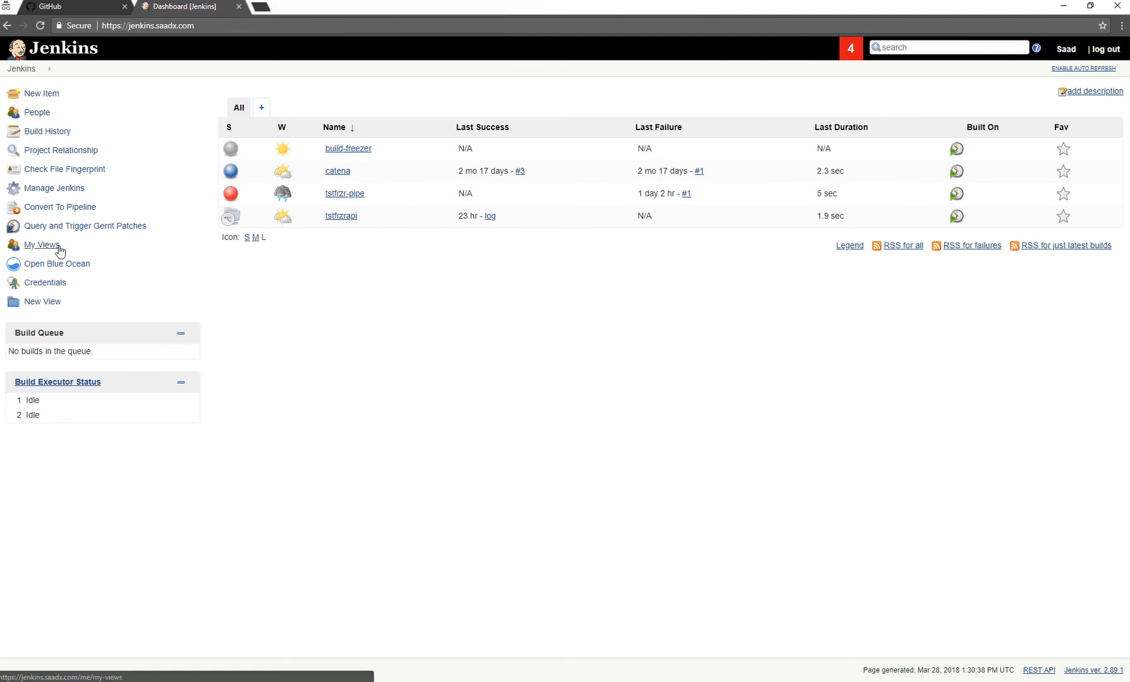
{"action": "middle_click", "coordinate": [53, 266]}
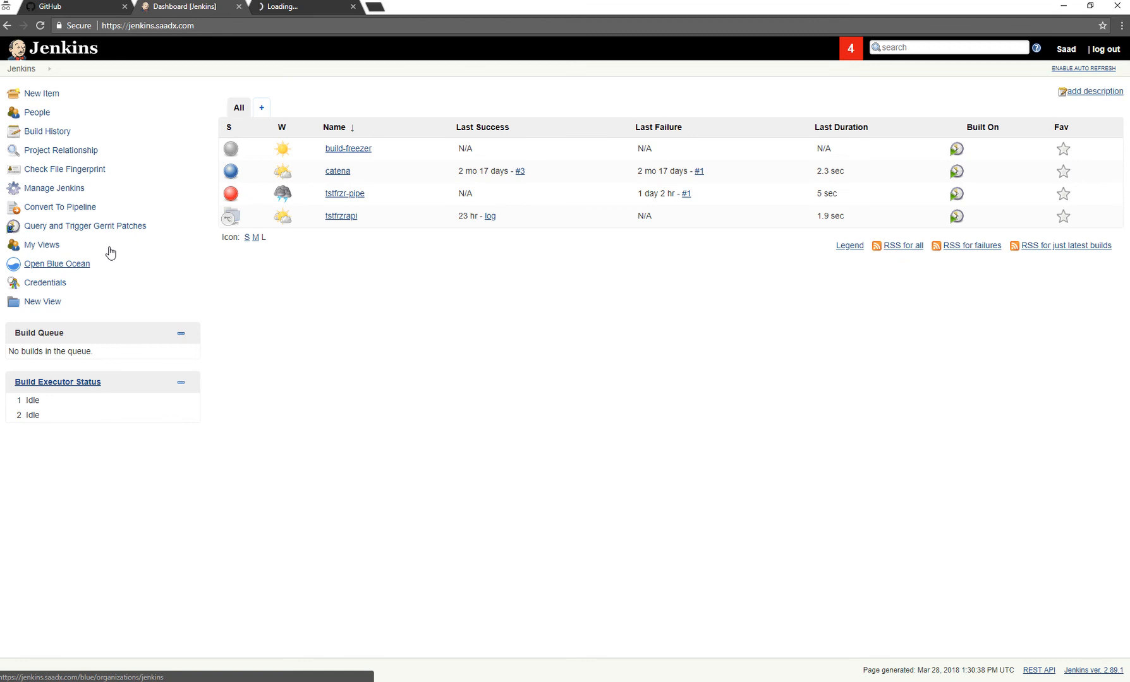
{"action": "left_click", "coordinate": [297, 7]}
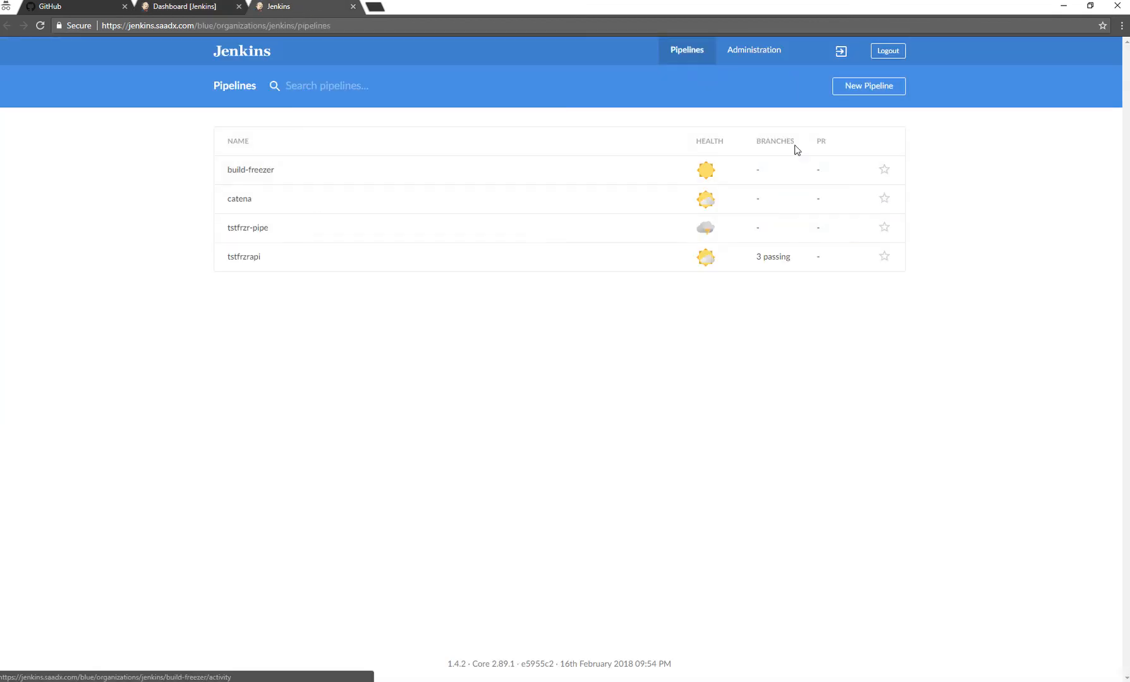
Start a new pipeline with GitHub as the code store and open the access key creation page in another tab.
{"action": "left_click", "coordinate": [861, 91]}
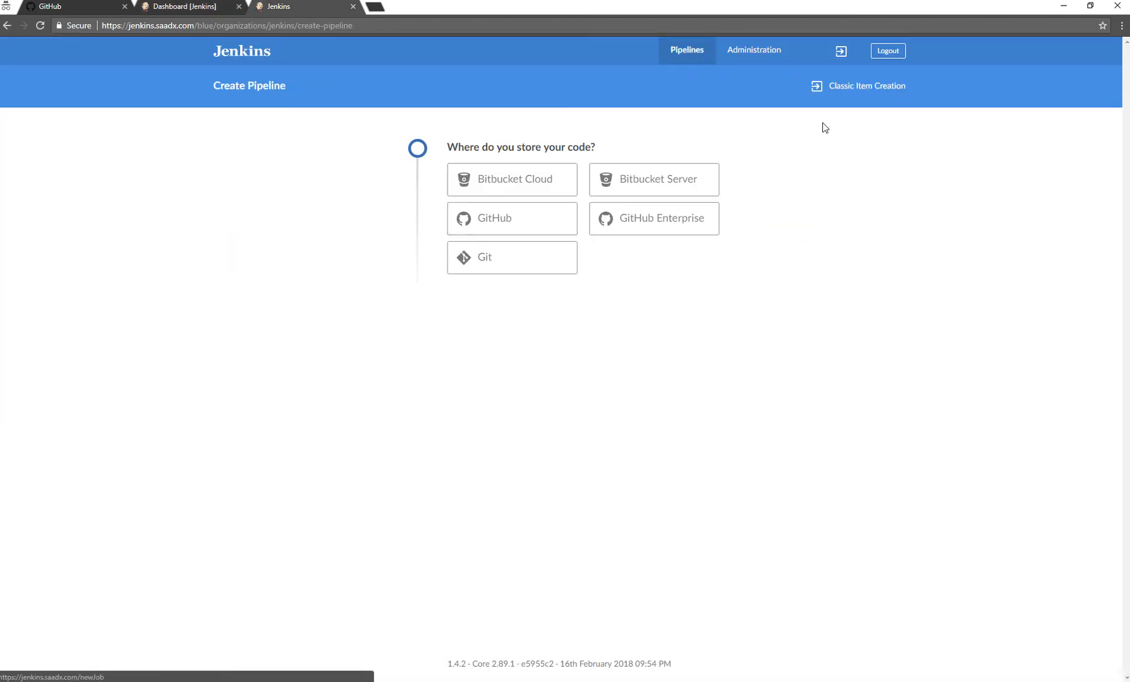
{"action": "left_click", "coordinate": [475, 231]}
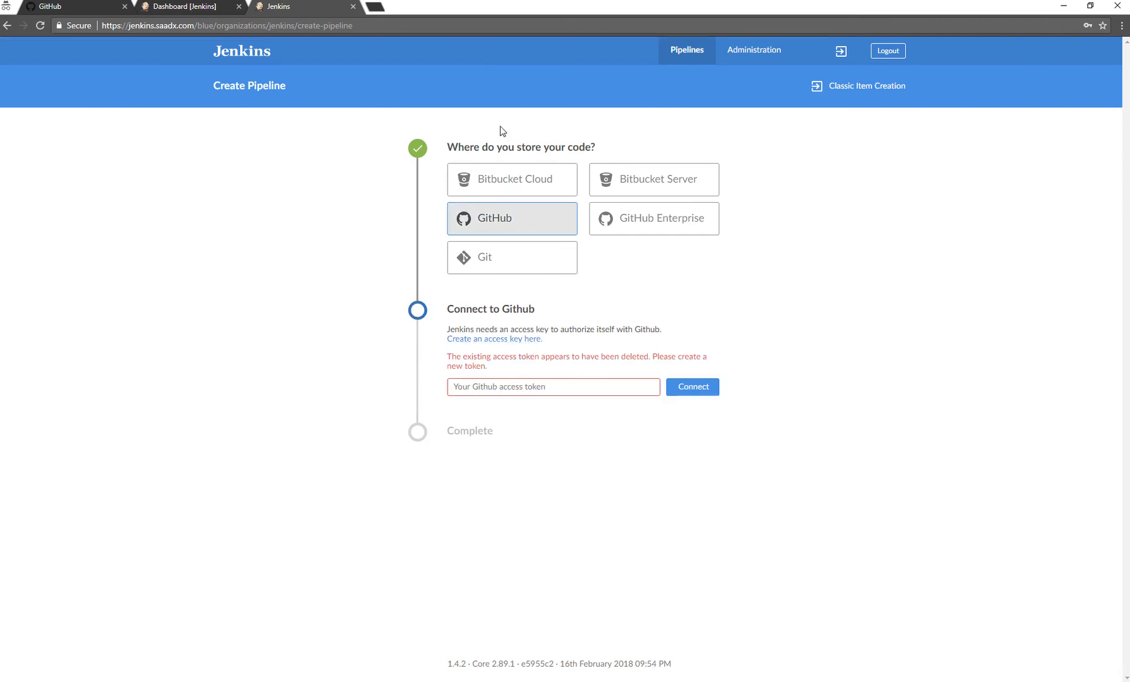
{"action": "middle_click", "coordinate": [505, 340]}
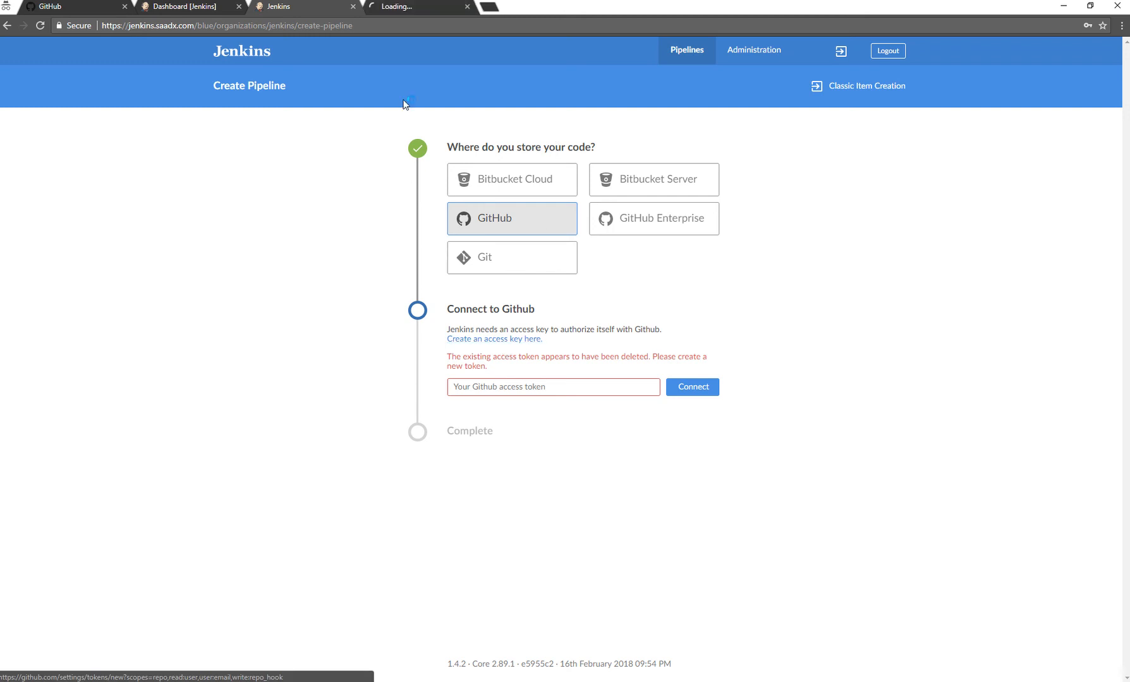
{"action": "left_click", "coordinate": [403, 7]}
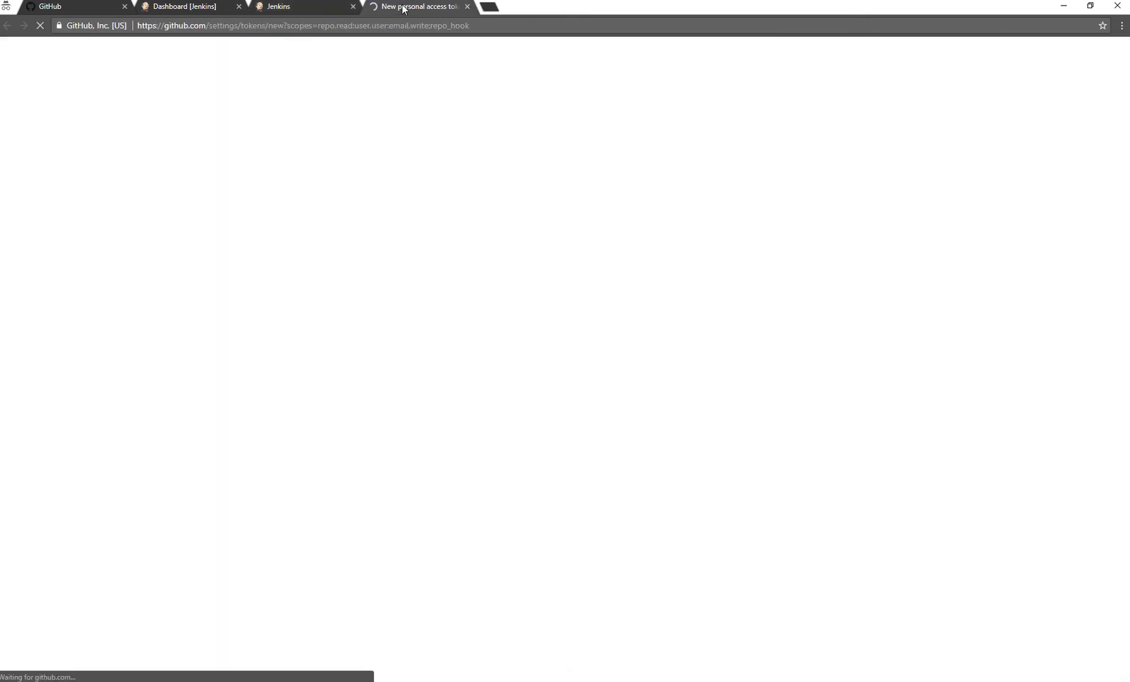
Review the preselected scopes and generate a GitHub personal access token with them.
{"action": "scroll", "coordinate": [440, 456], "scroll_direction": "down", "scroll_amount": 3}
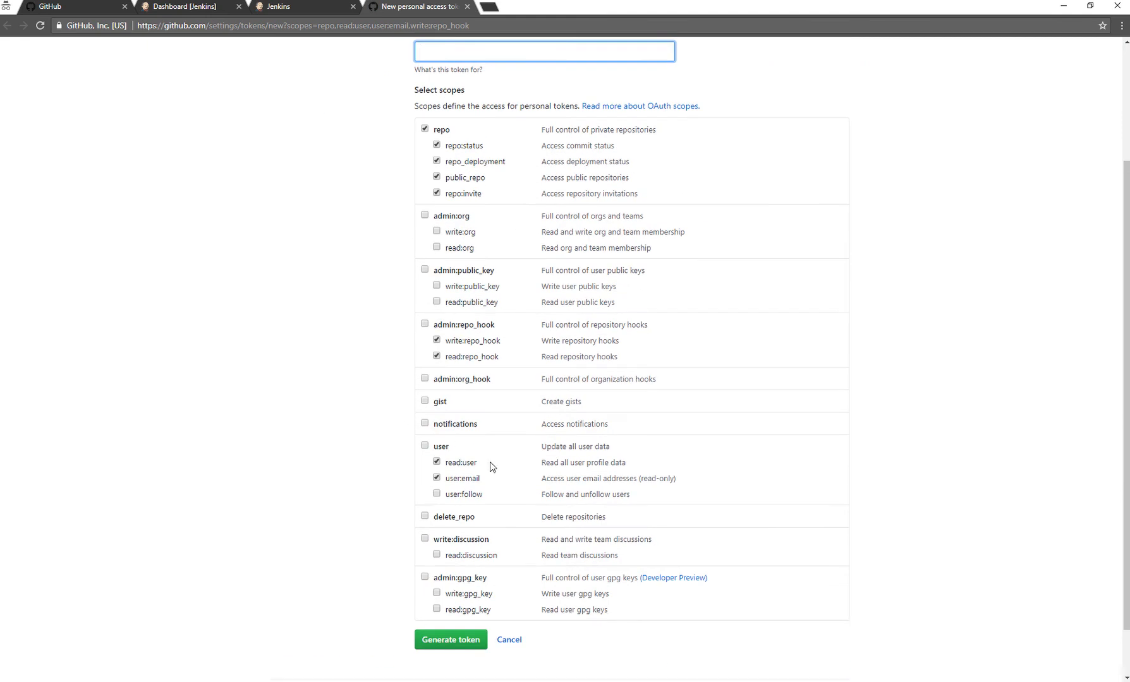
{"action": "scroll", "coordinate": [492, 463], "scroll_direction": "up", "scroll_amount": 3}
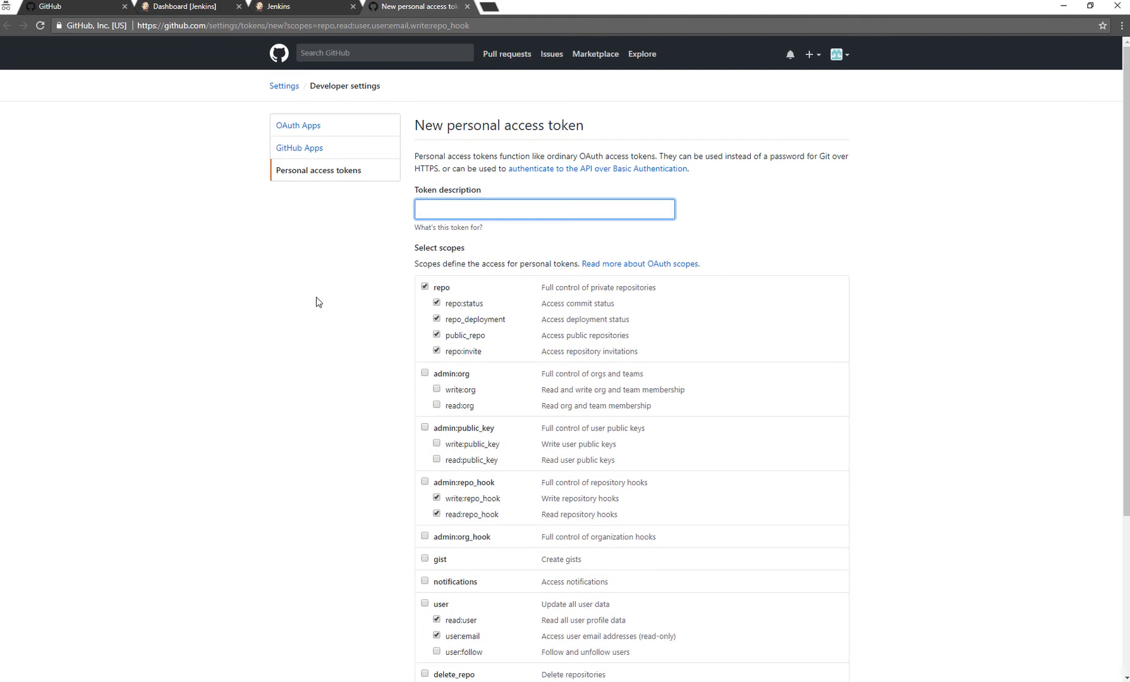
{"action": "scroll", "coordinate": [502, 508], "scroll_direction": "down", "scroll_amount": 4}
{"action": "scroll", "coordinate": [482, 502], "scroll_direction": "up", "scroll_amount": 4}
{"action": "scroll", "coordinate": [459, 294], "scroll_direction": "down", "scroll_amount": 4}
{"action": "left_click", "coordinate": [449, 580]}
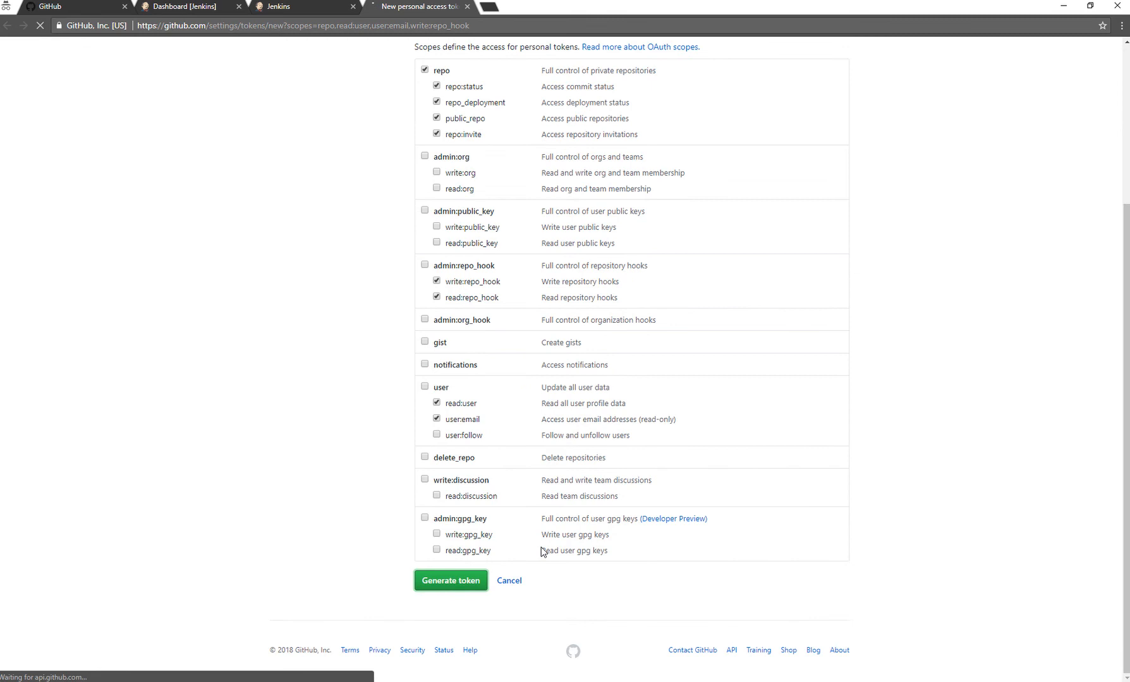
Copy the generated access token into the GitHub access token field of the Jenkins pipeline setup and connect.
{"action": "double_click", "coordinate": [506, 254]}
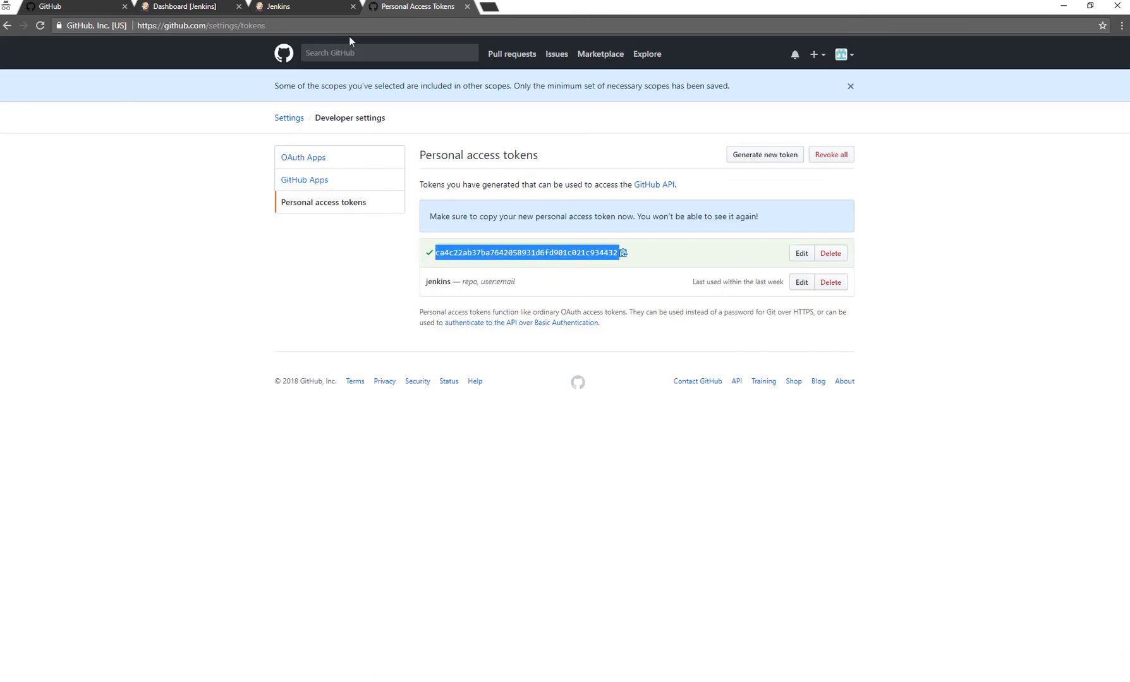
{"action": "left_click", "coordinate": [271, 10]}
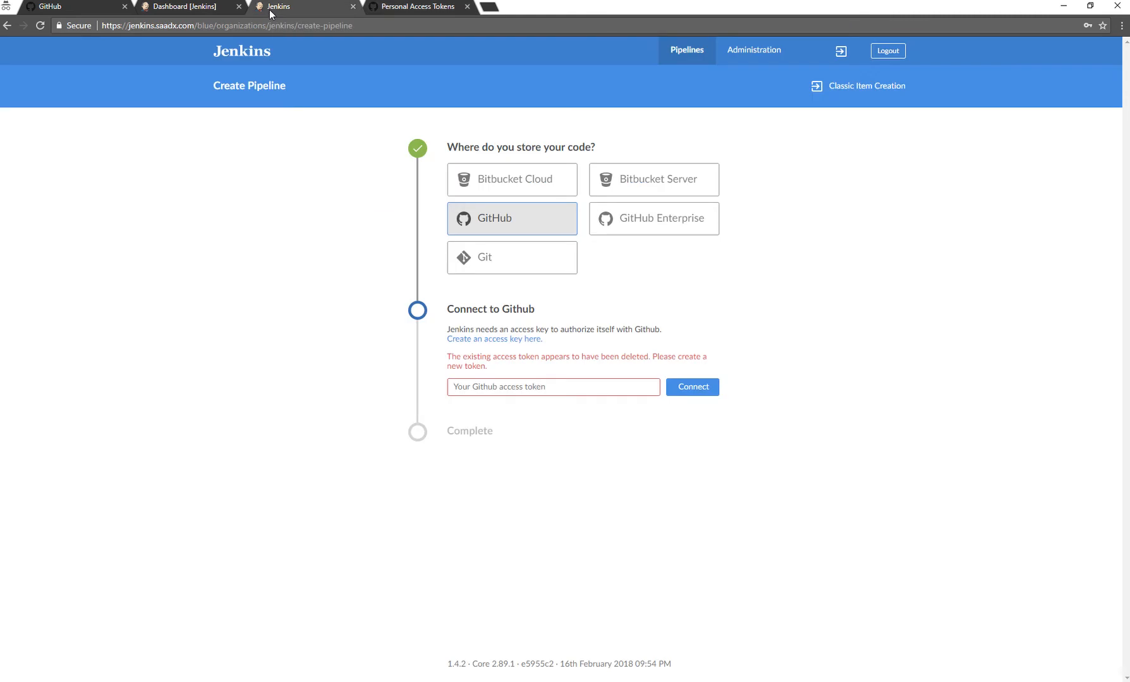
{"action": "left_click", "coordinate": [492, 391]}
{"action": "key", "text": "ctrl+v"}
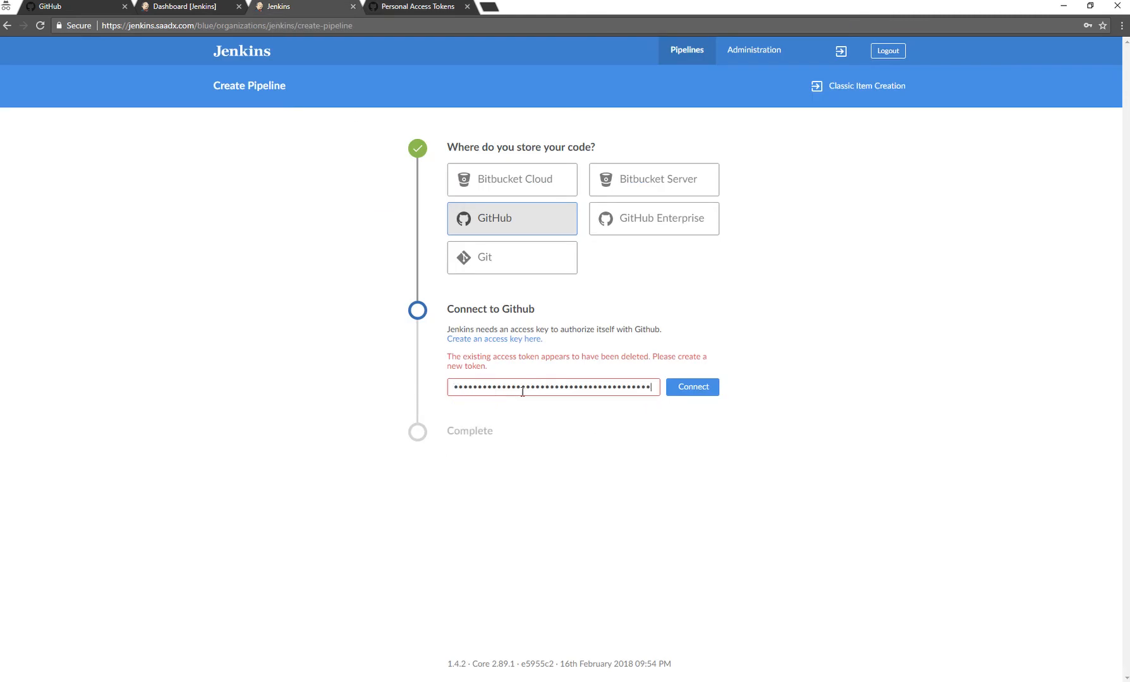
{"action": "left_click", "coordinate": [707, 393]}
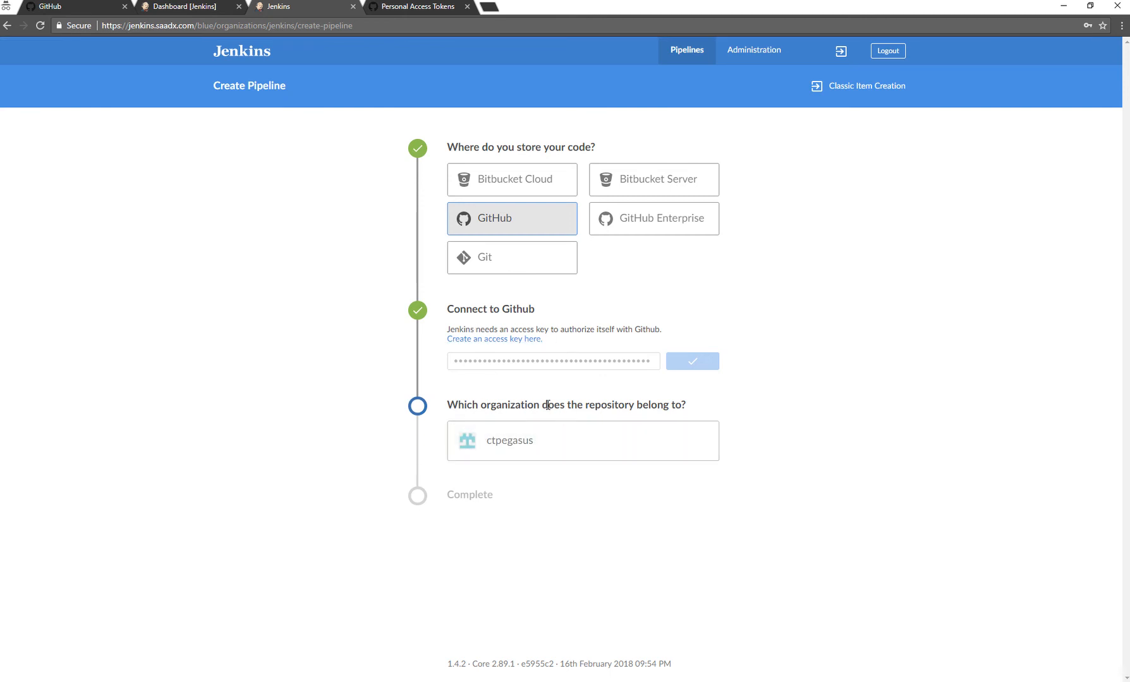
Choose the listed organization and its freezer-api repository, and create the pipeline.
{"action": "left_click", "coordinate": [569, 449]}
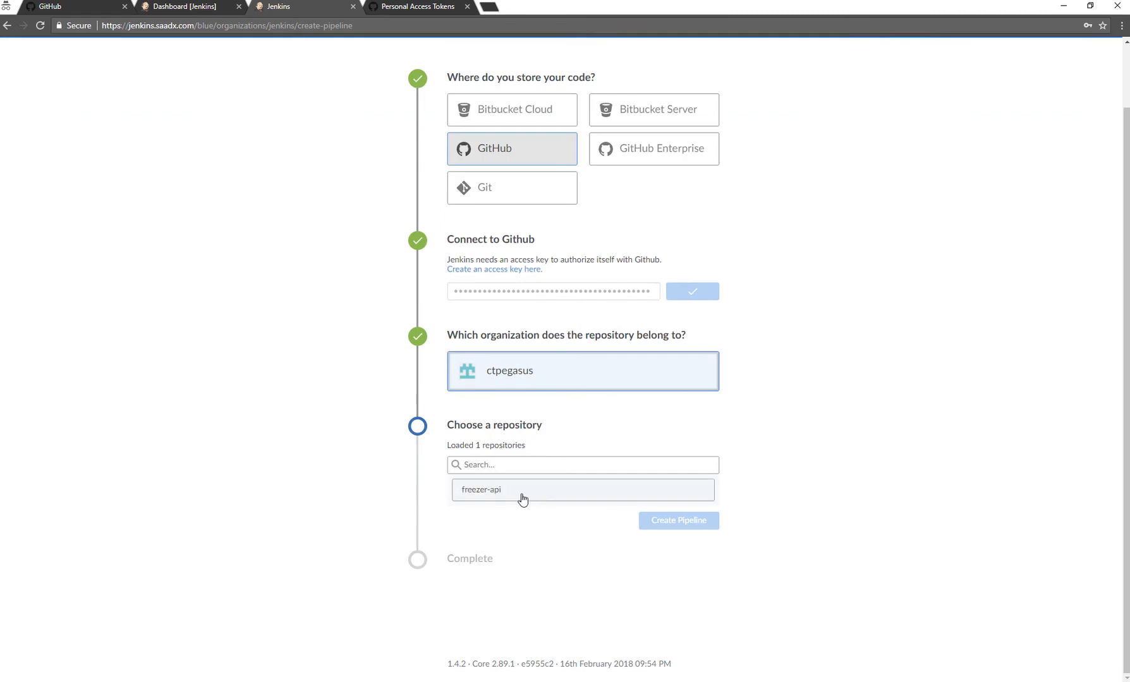
{"action": "left_click", "coordinate": [486, 491]}
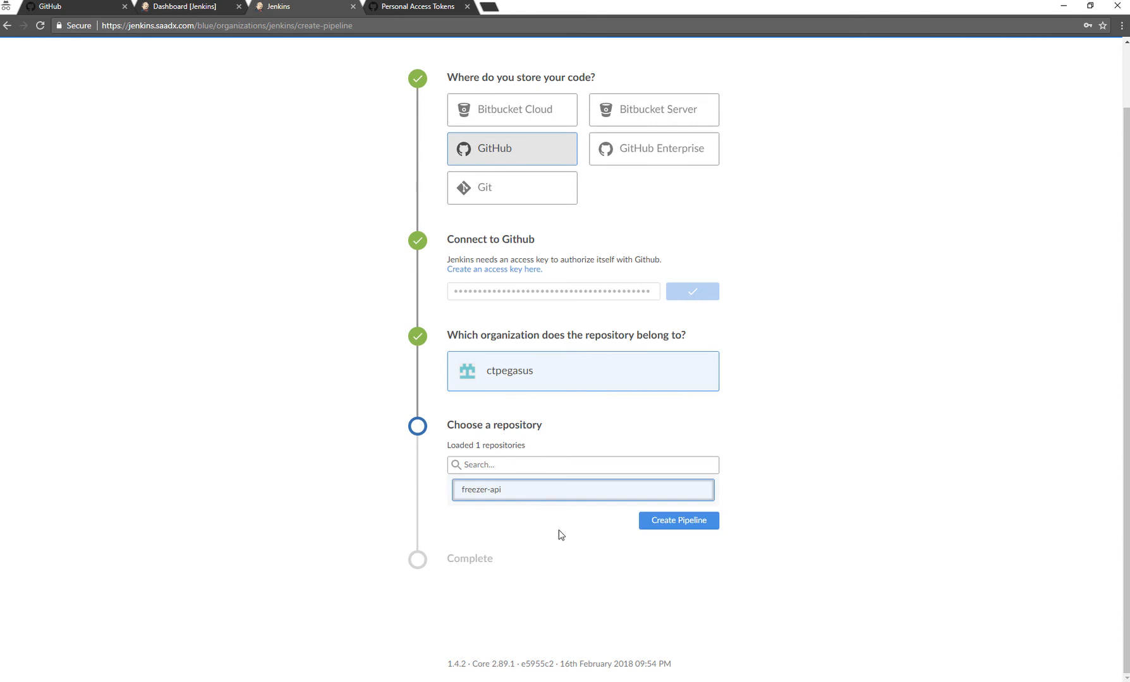
{"action": "left_click", "coordinate": [704, 525]}
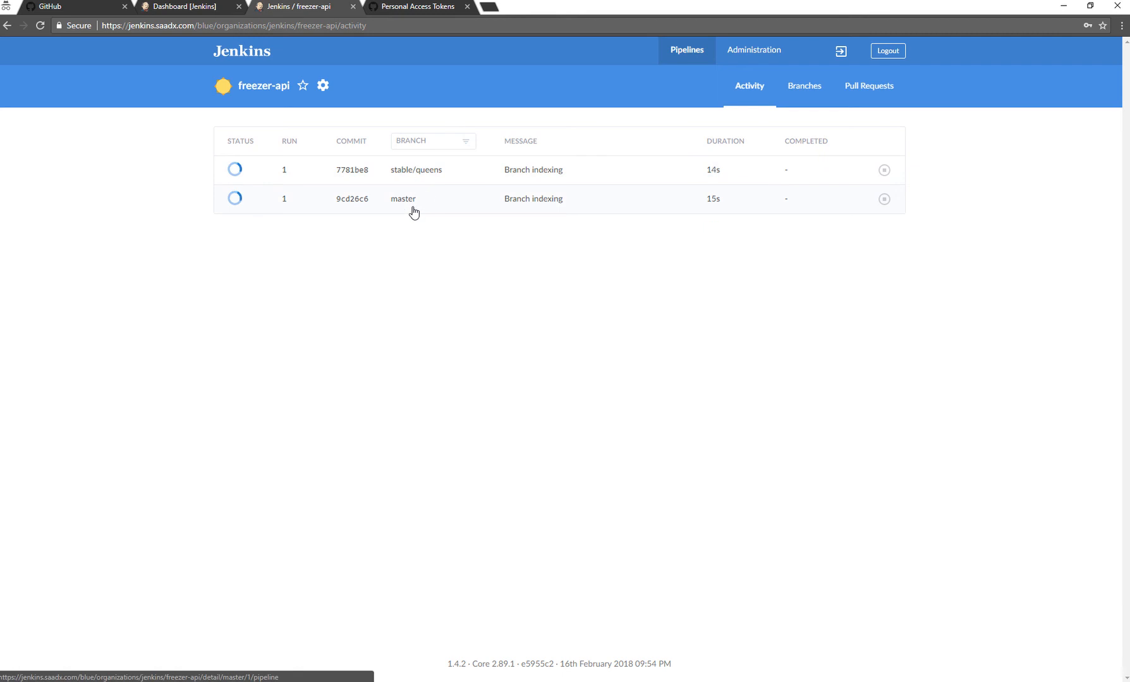
Switch to GitHub and view the Jenkinsfile in the freezer-api repository's master branch.
{"action": "left_click", "coordinate": [404, 6]}
{"action": "left_click", "coordinate": [849, 58]}
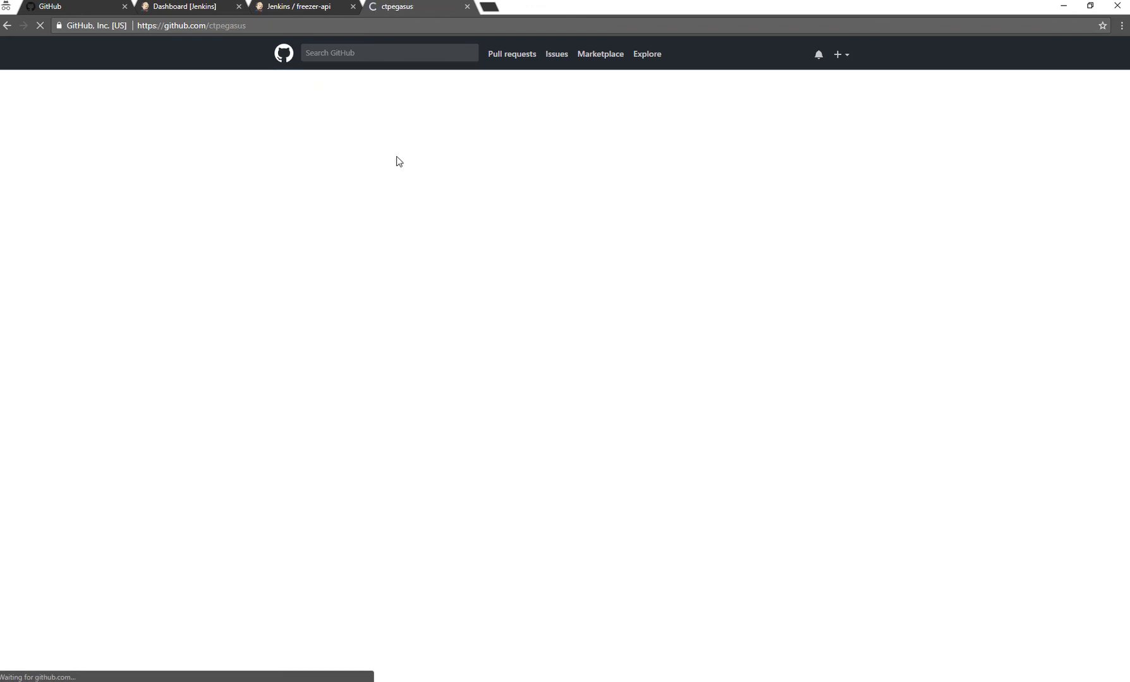
{"action": "left_click", "coordinate": [460, 228]}
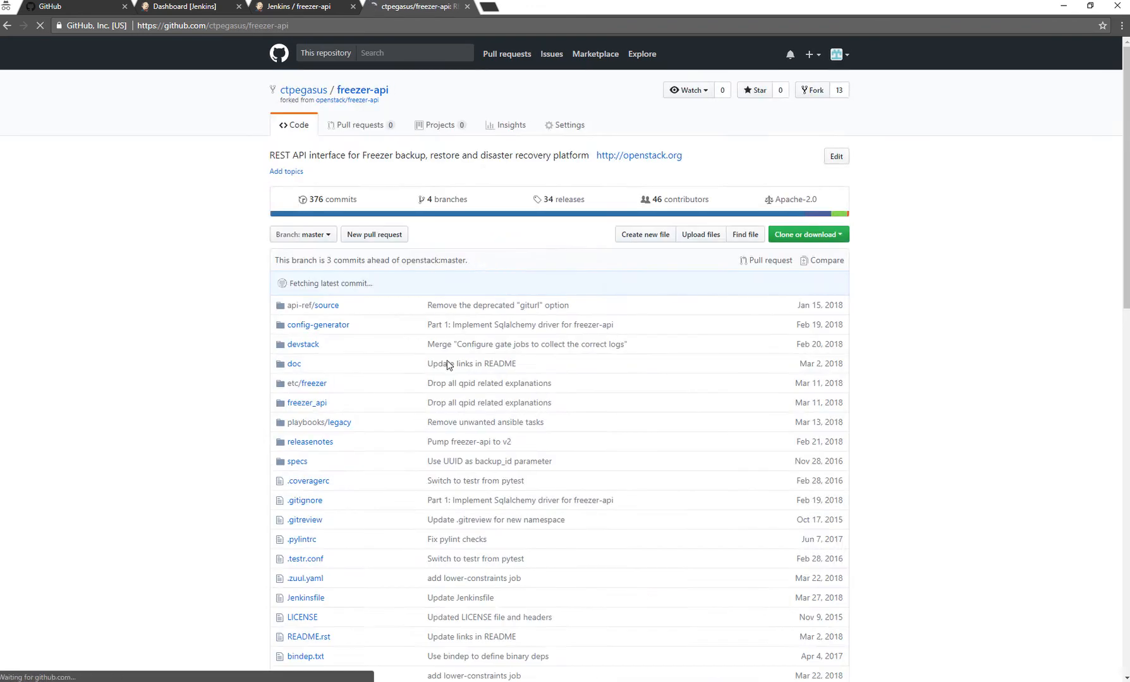
{"action": "scroll", "coordinate": [381, 560], "scroll_direction": "down", "scroll_amount": 5}
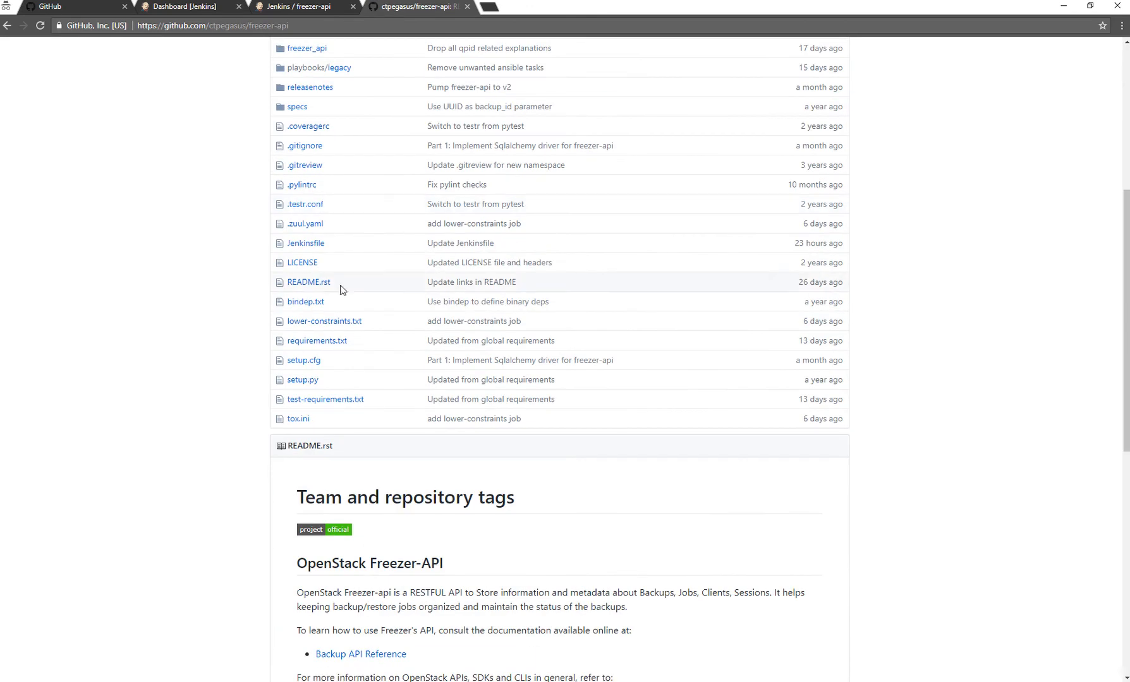
{"action": "left_click", "coordinate": [306, 244]}
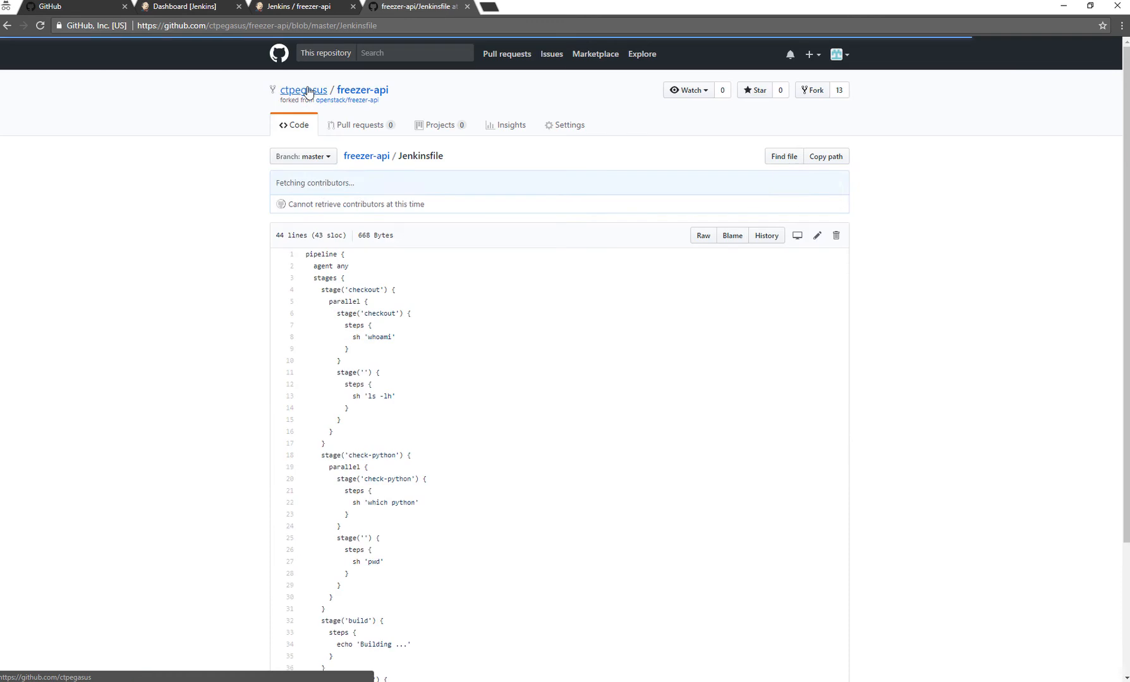
Check the freezer-api run activity in Jenkins and view the master branch's commit list on GitHub.
{"action": "left_click", "coordinate": [297, 6]}
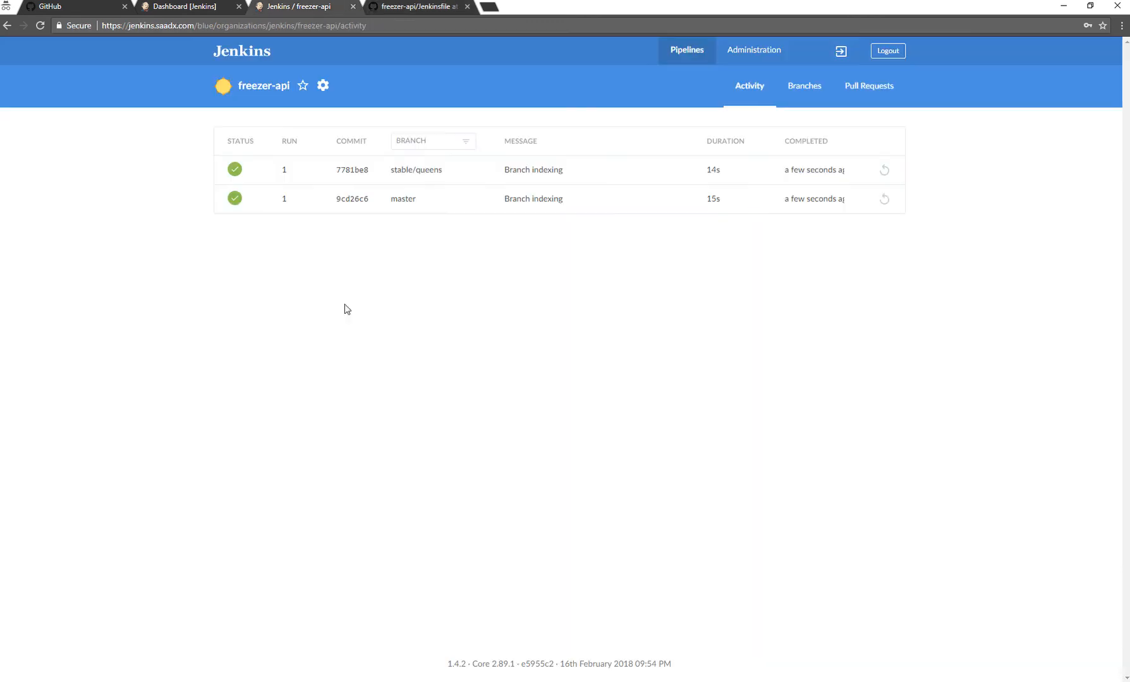
{"action": "left_click", "coordinate": [405, 7]}
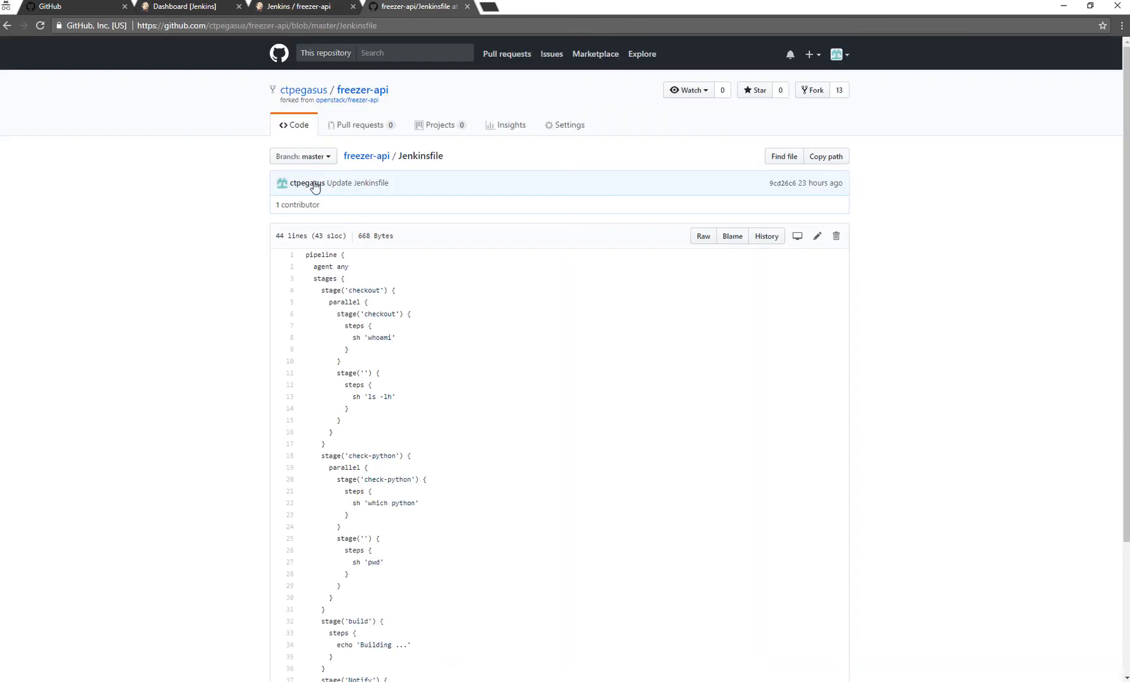
{"action": "left_click", "coordinate": [296, 131]}
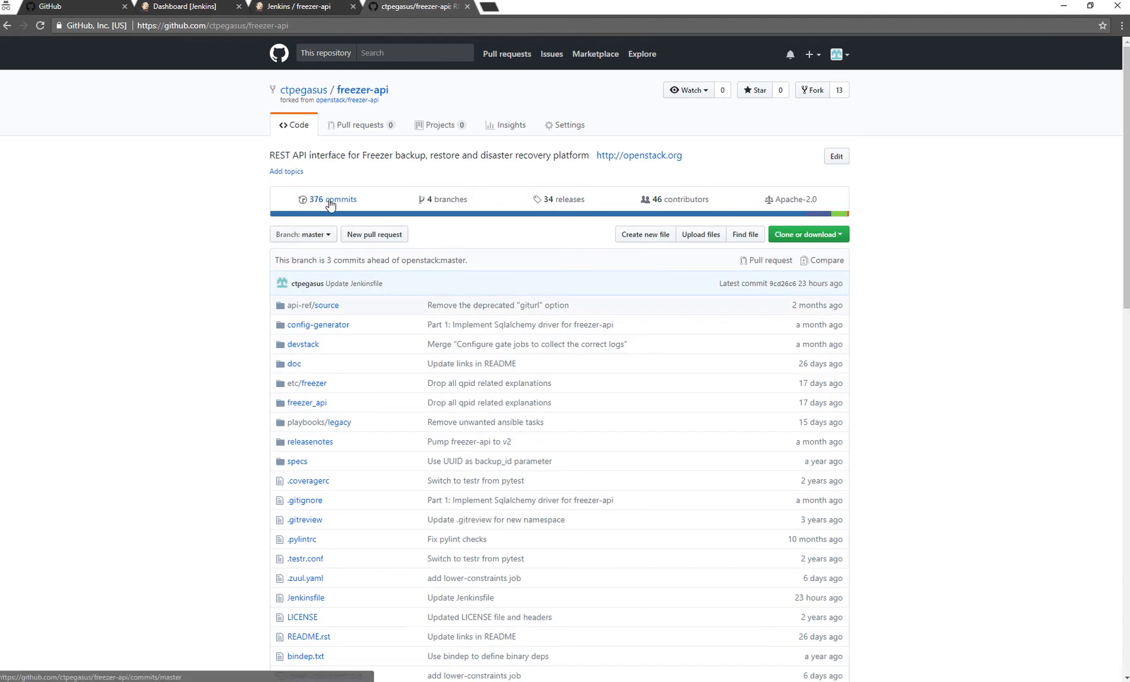
{"action": "left_click", "coordinate": [330, 202]}
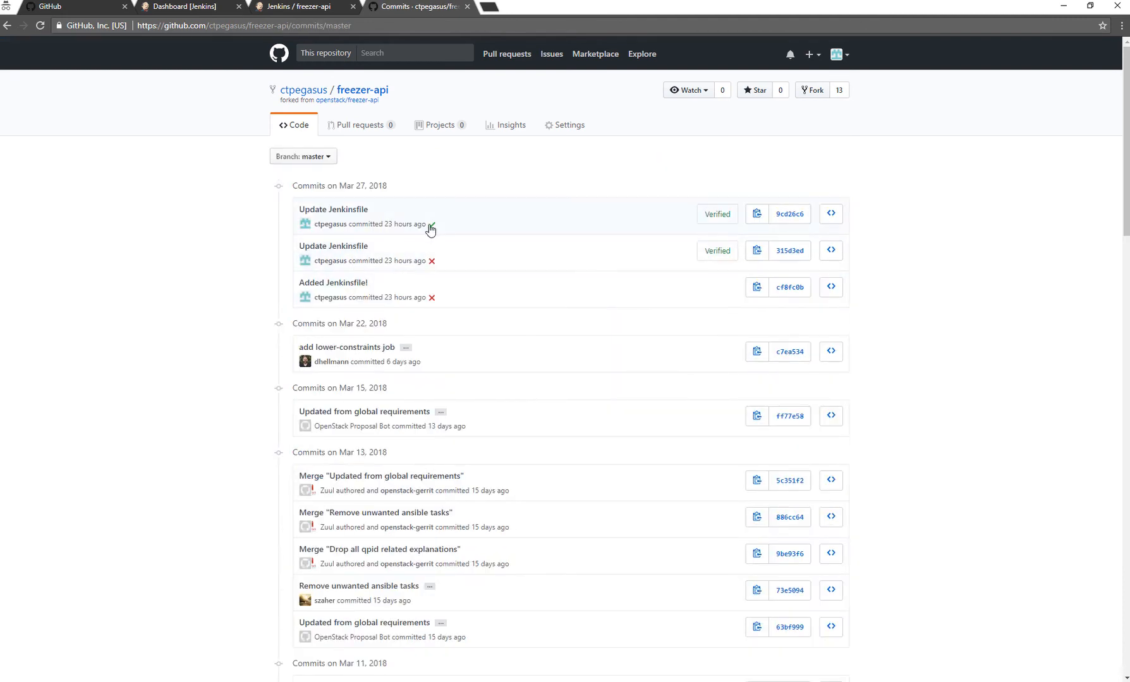
Change "Team" to "Teams" in the first heading of freezer-api's README.rst and commit directly to the master branch.
{"action": "left_click", "coordinate": [301, 128]}
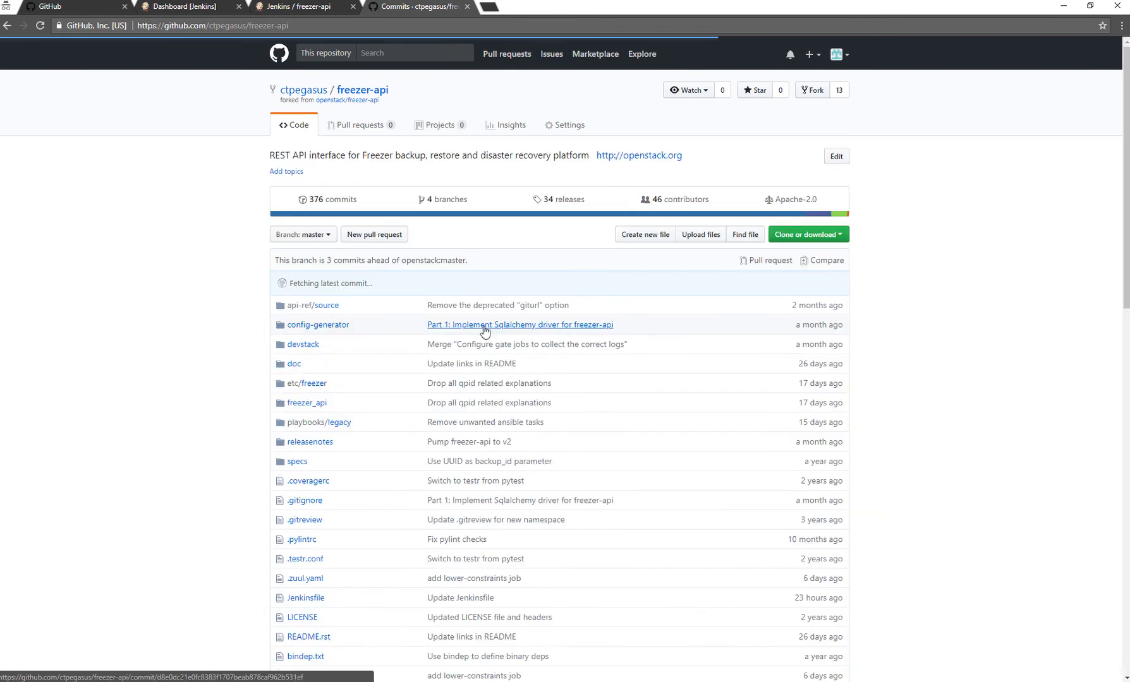
{"action": "scroll", "coordinate": [335, 607], "scroll_direction": "down", "scroll_amount": 3}
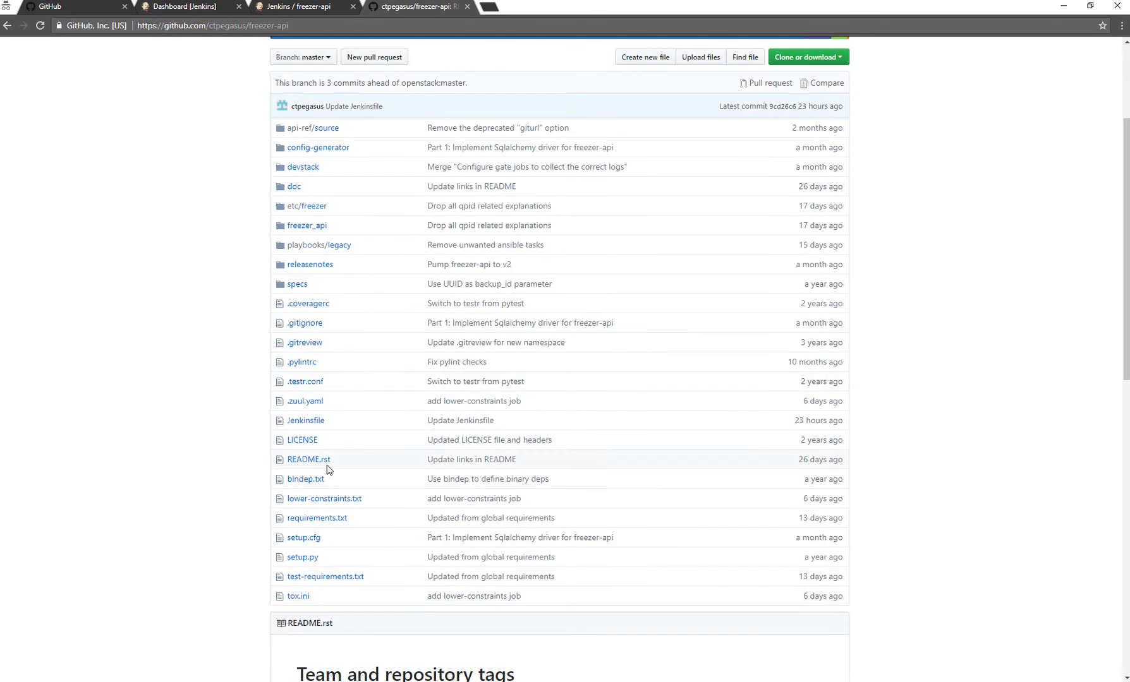
{"action": "left_click", "coordinate": [323, 462]}
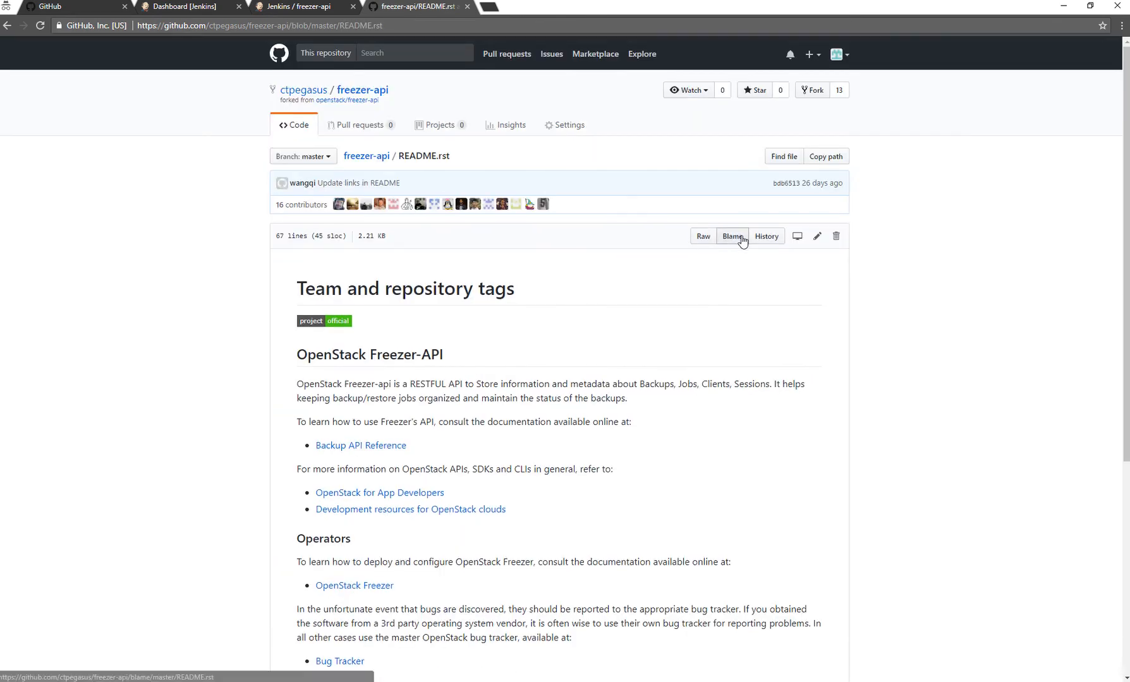
{"action": "left_click", "coordinate": [285, 9]}
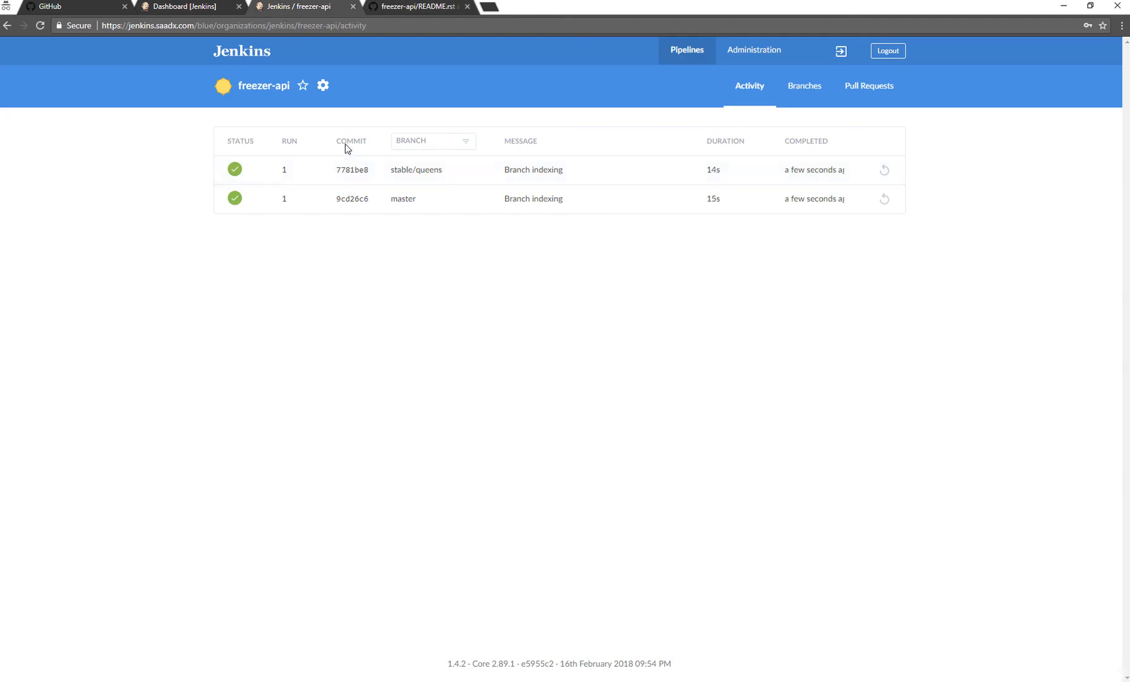
{"action": "left_click", "coordinate": [422, 8]}
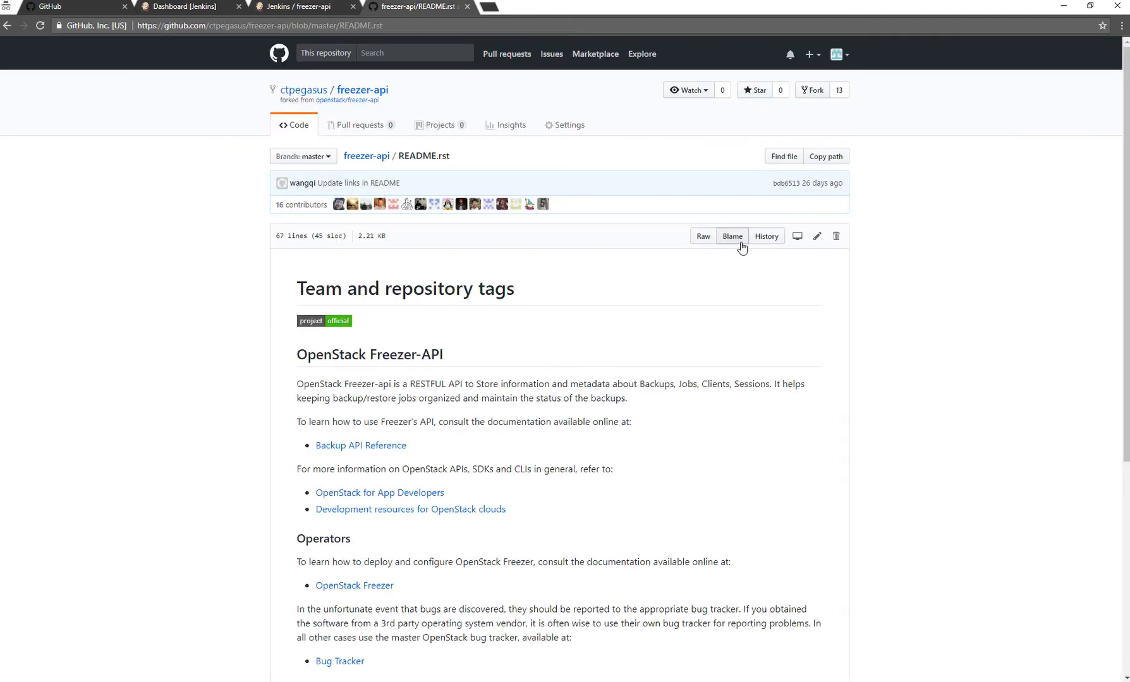
{"action": "left_click", "coordinate": [817, 236]}
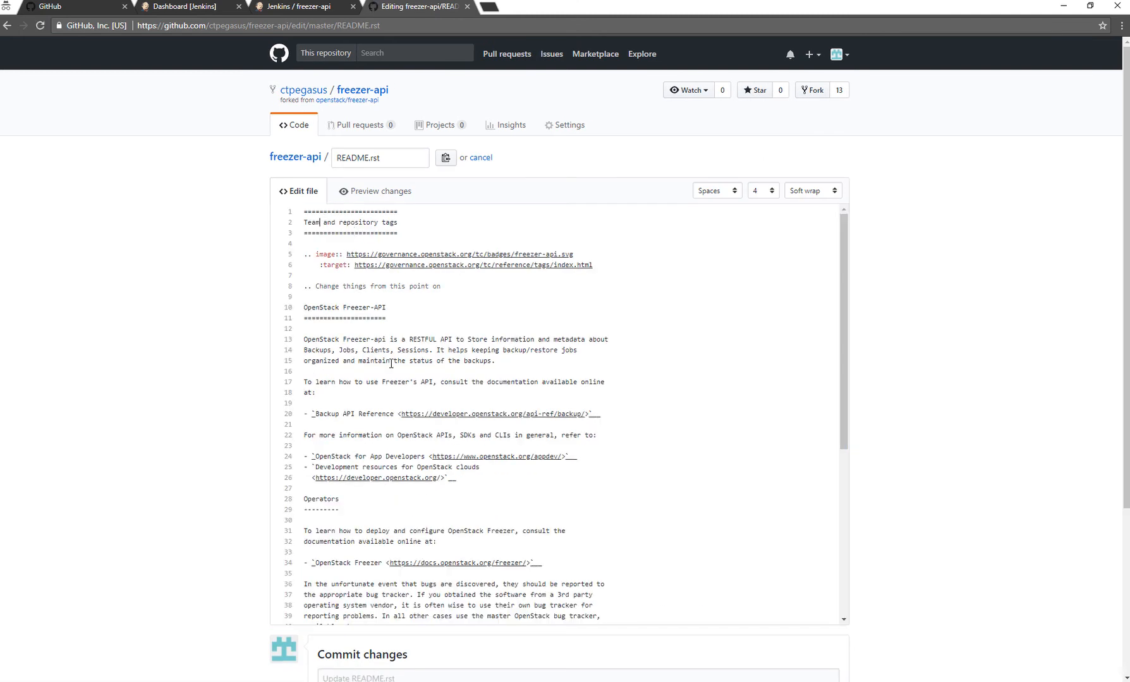
{"action": "type", "text": "s"}
{"action": "scroll", "coordinate": [371, 351], "scroll_direction": "down", "scroll_amount": 10}
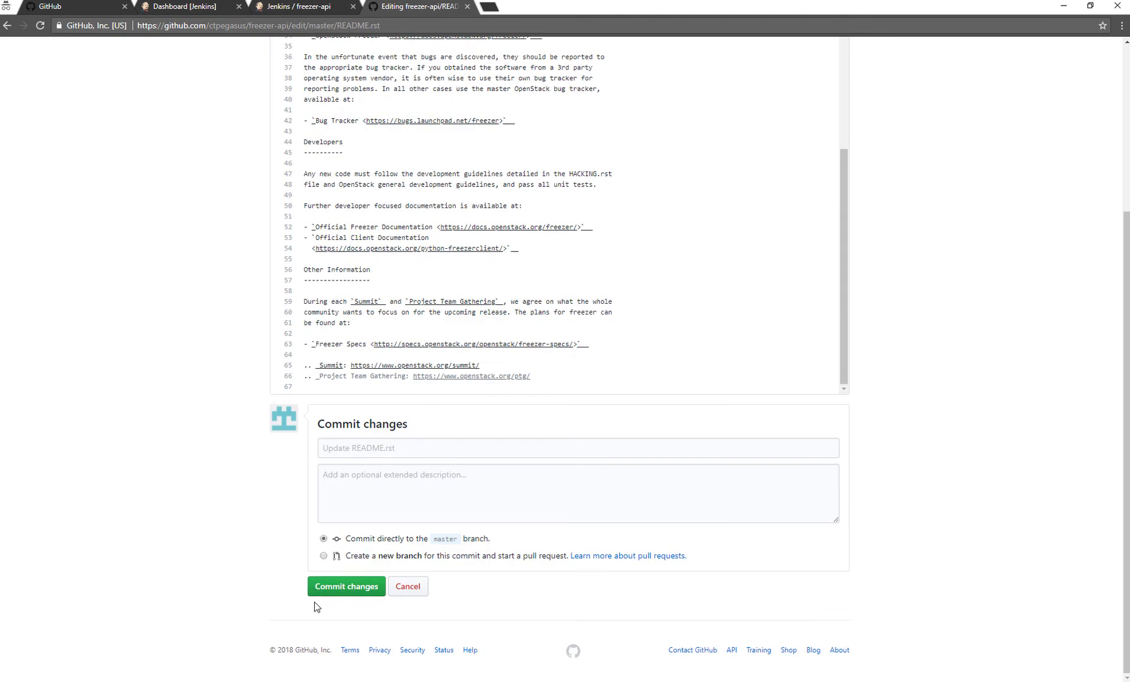
{"action": "left_click", "coordinate": [336, 589]}
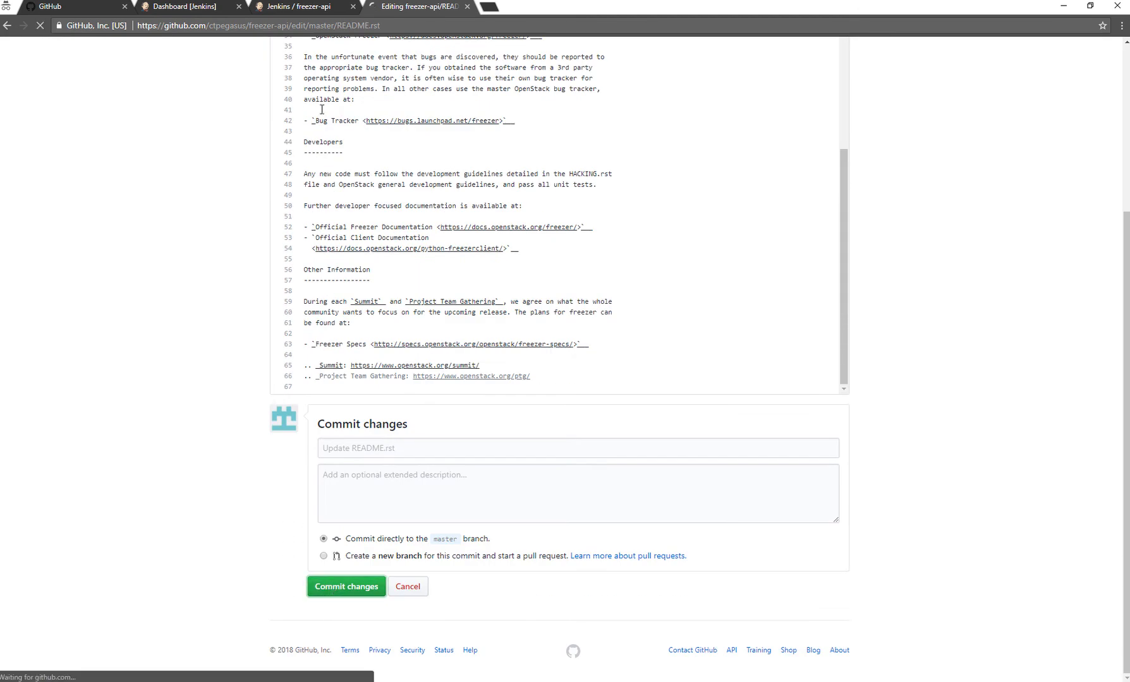
Switch to Jenkins and open the details of the freezer-api pipeline's master branch run.
{"action": "left_click", "coordinate": [303, 8]}
{"action": "left_click", "coordinate": [370, 208]}
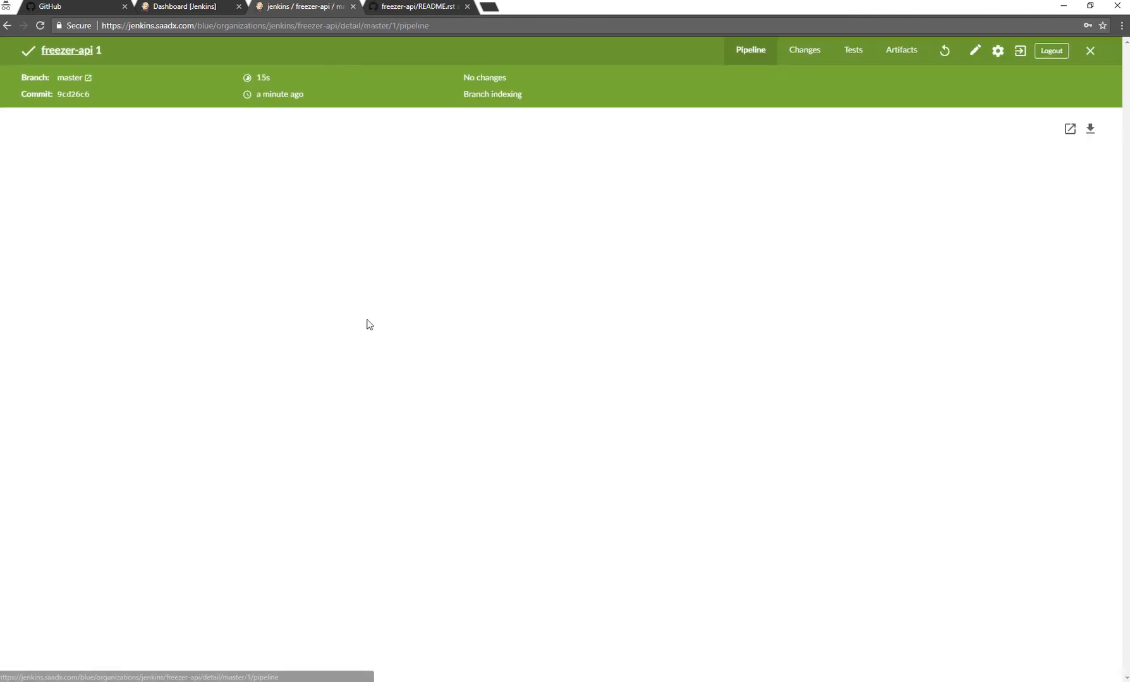
Close the run details and reopen the freezer-api pipeline from the pipelines list to check its activity for a new run.
{"action": "key", "text": "Escape"}
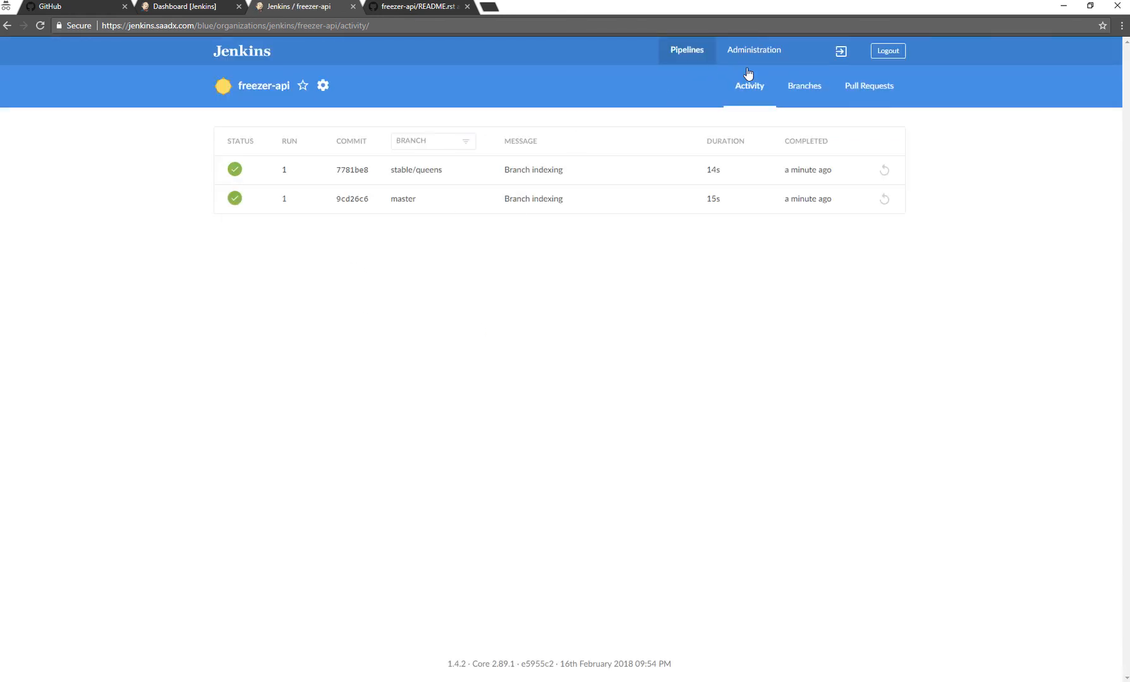
{"action": "left_click", "coordinate": [681, 57]}
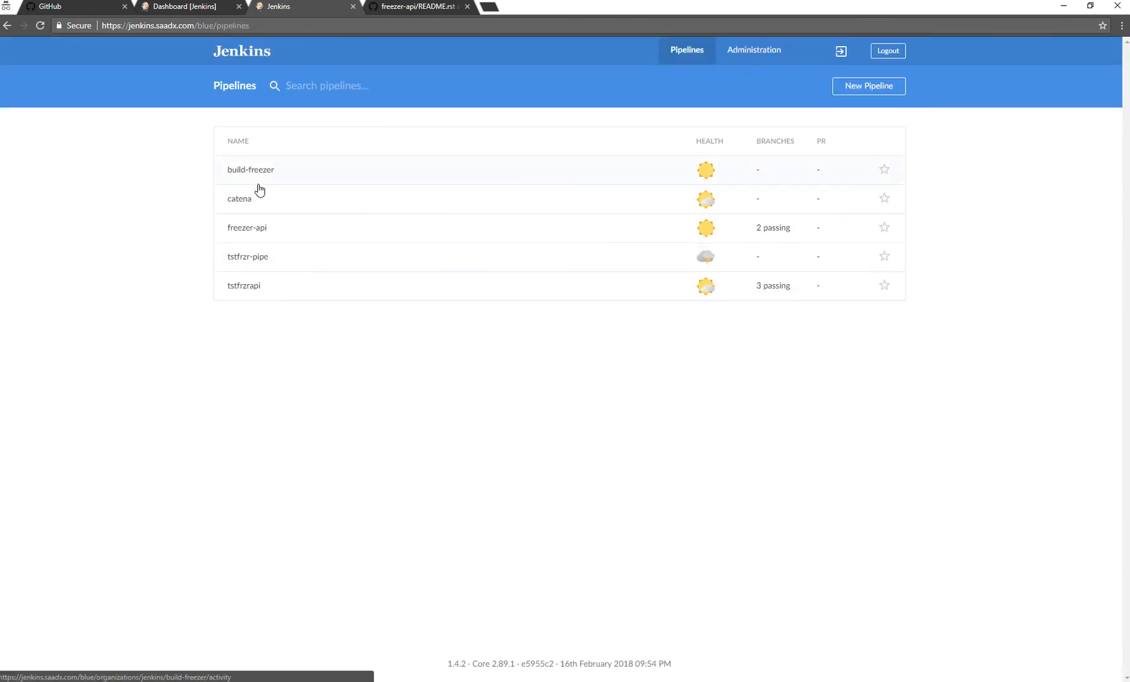
{"action": "left_click", "coordinate": [263, 228]}
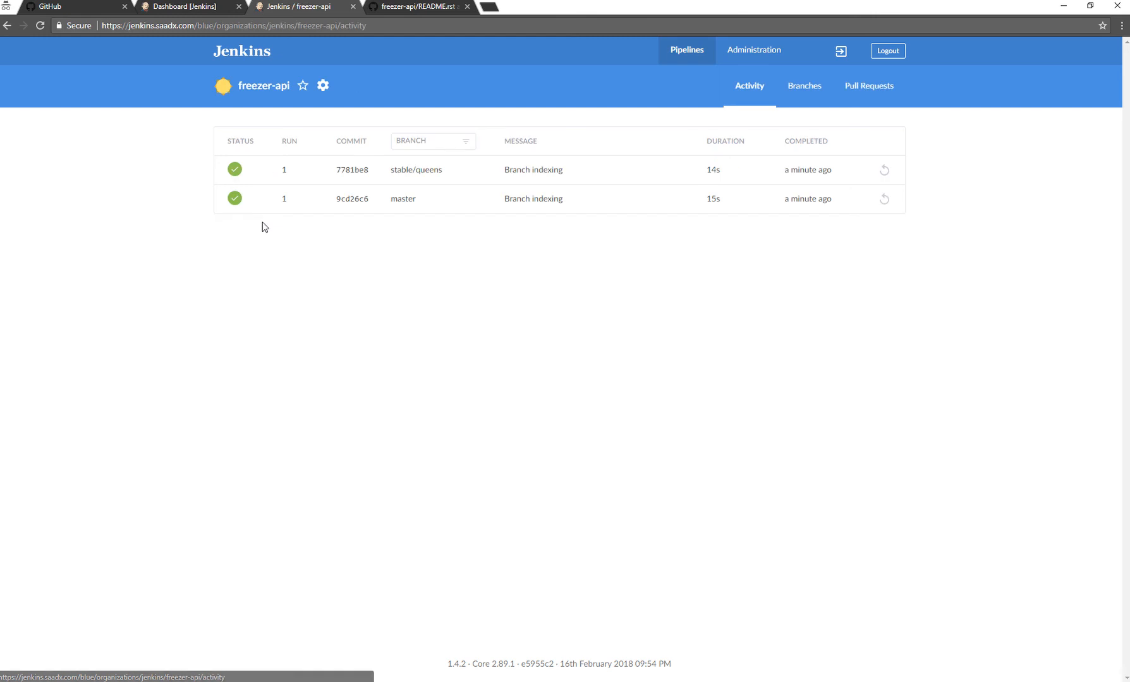
{"action": "key", "text": "F5"}
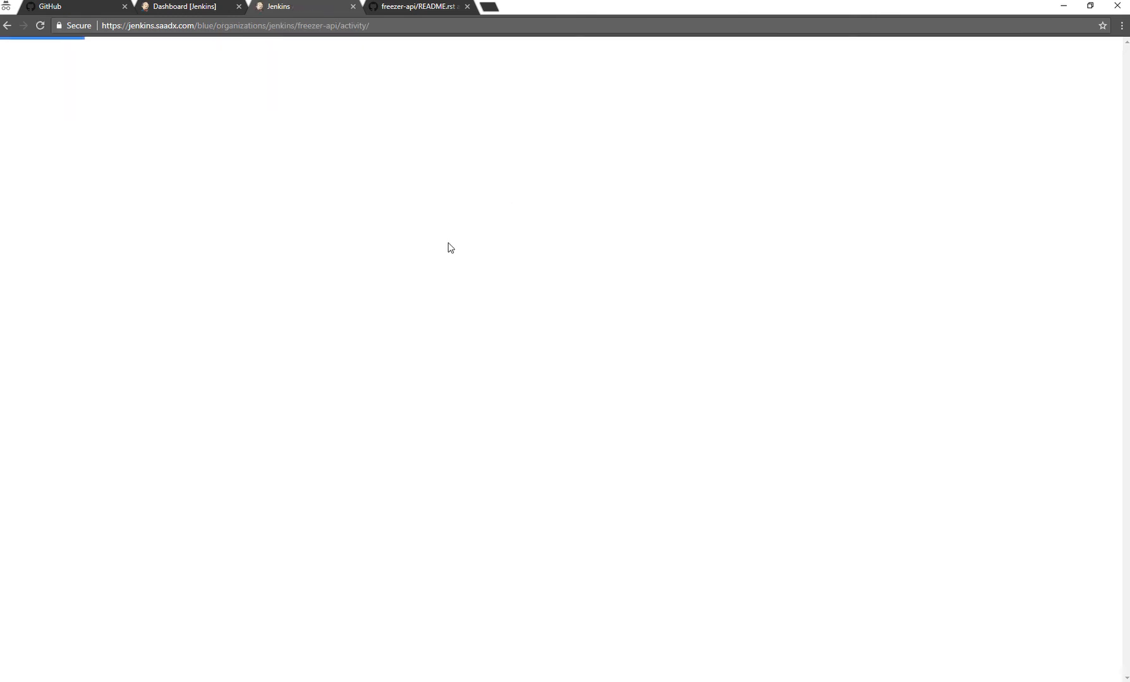
{"action": "left_click", "coordinate": [187, 12]}
{"action": "left_click", "coordinate": [307, 7]}
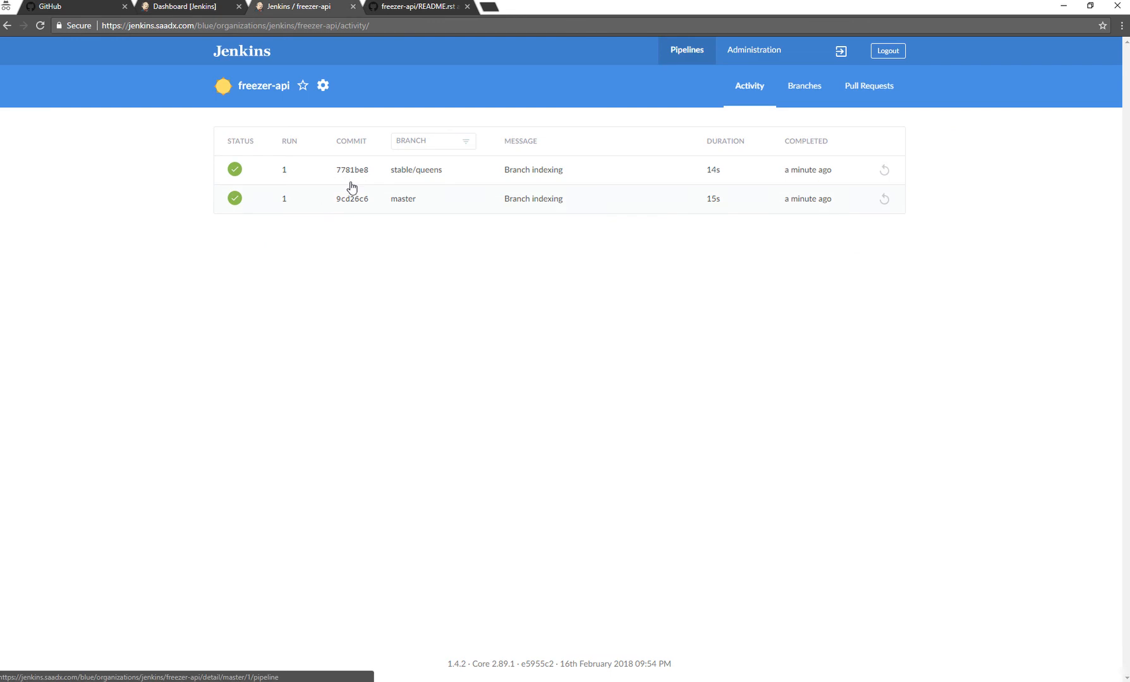
{"action": "left_click", "coordinate": [427, 9]}
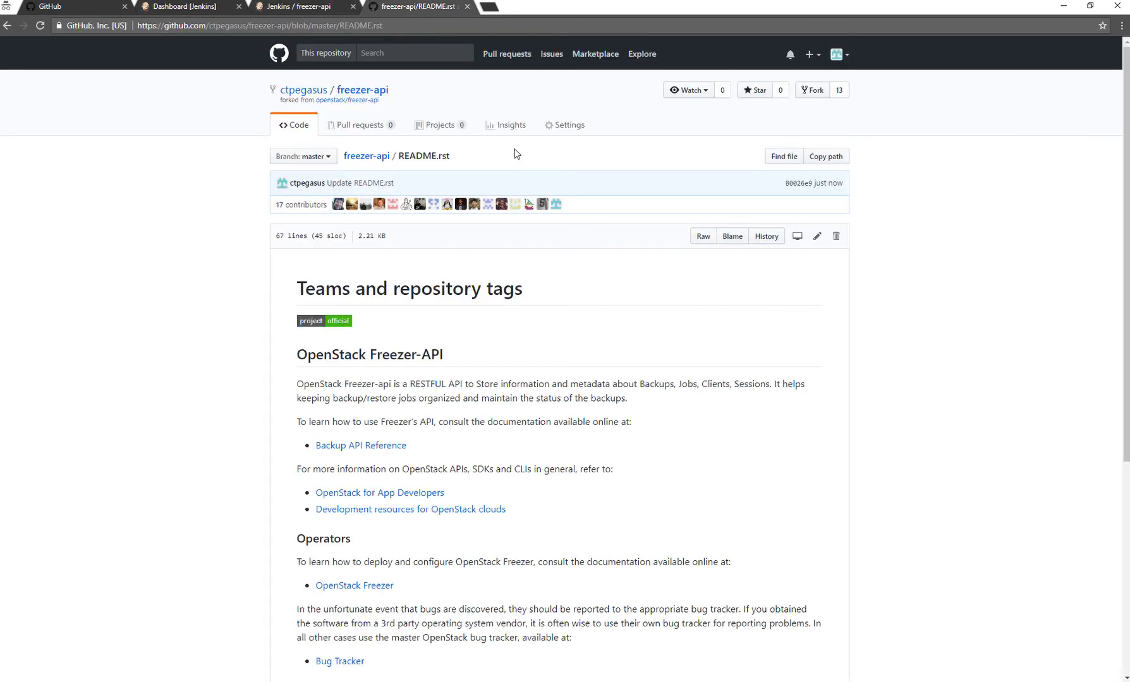
{"action": "left_click", "coordinate": [565, 125]}
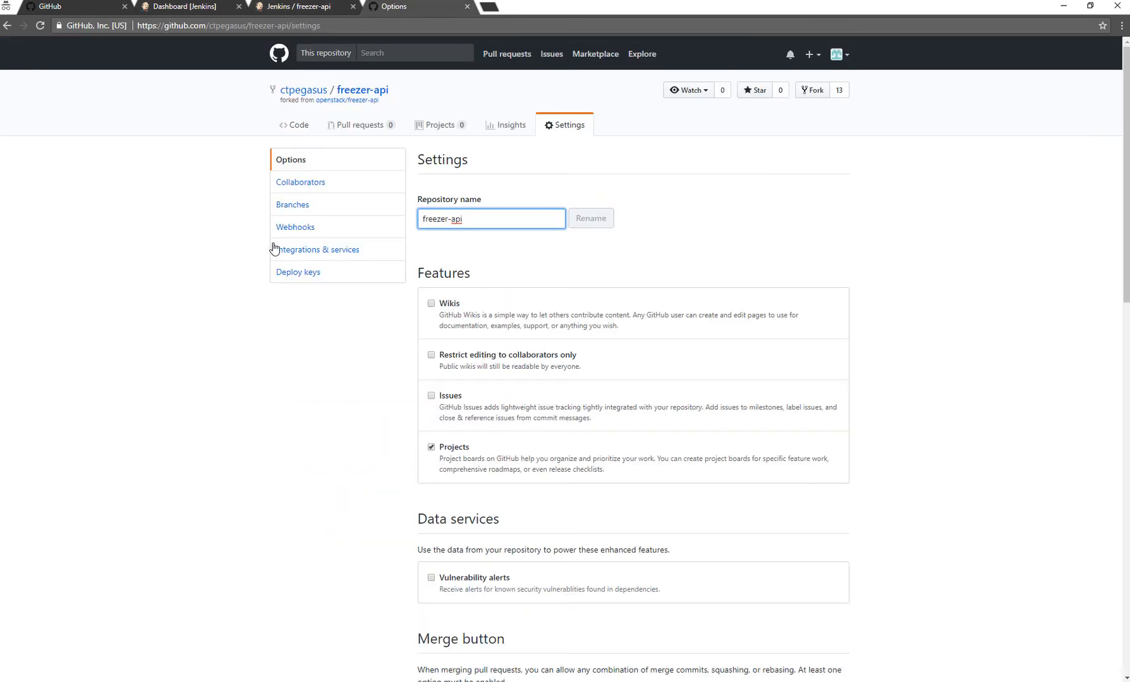
{"action": "left_click", "coordinate": [305, 230]}
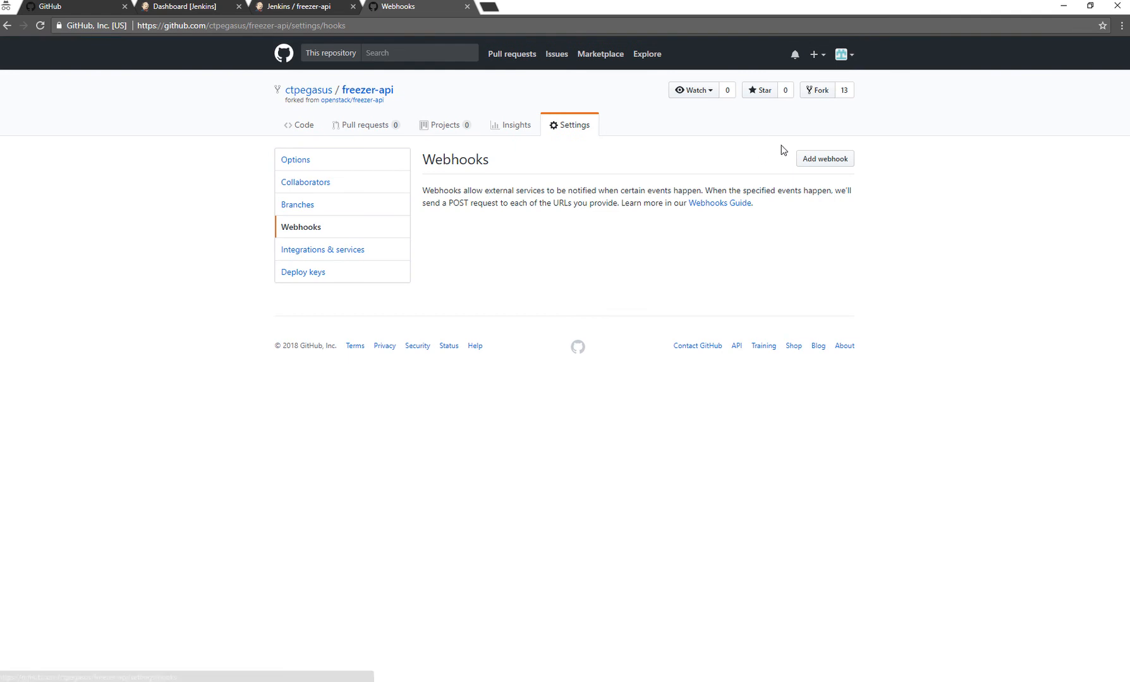
{"action": "left_click", "coordinate": [821, 160]}
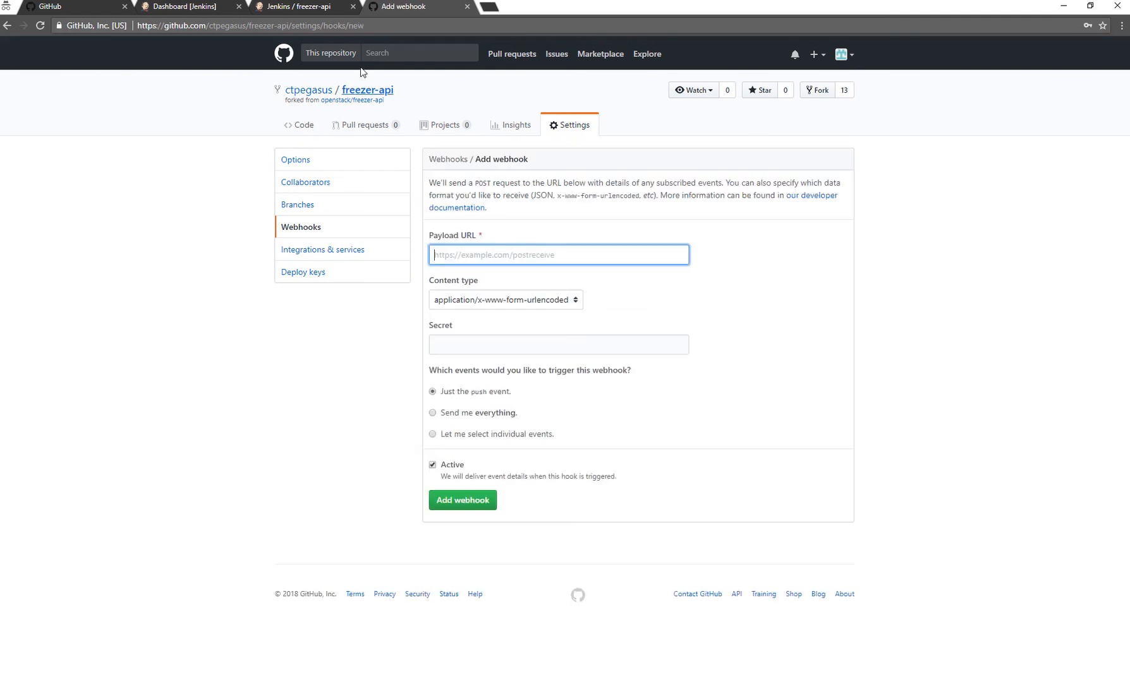
{"action": "left_click", "coordinate": [281, 9]}
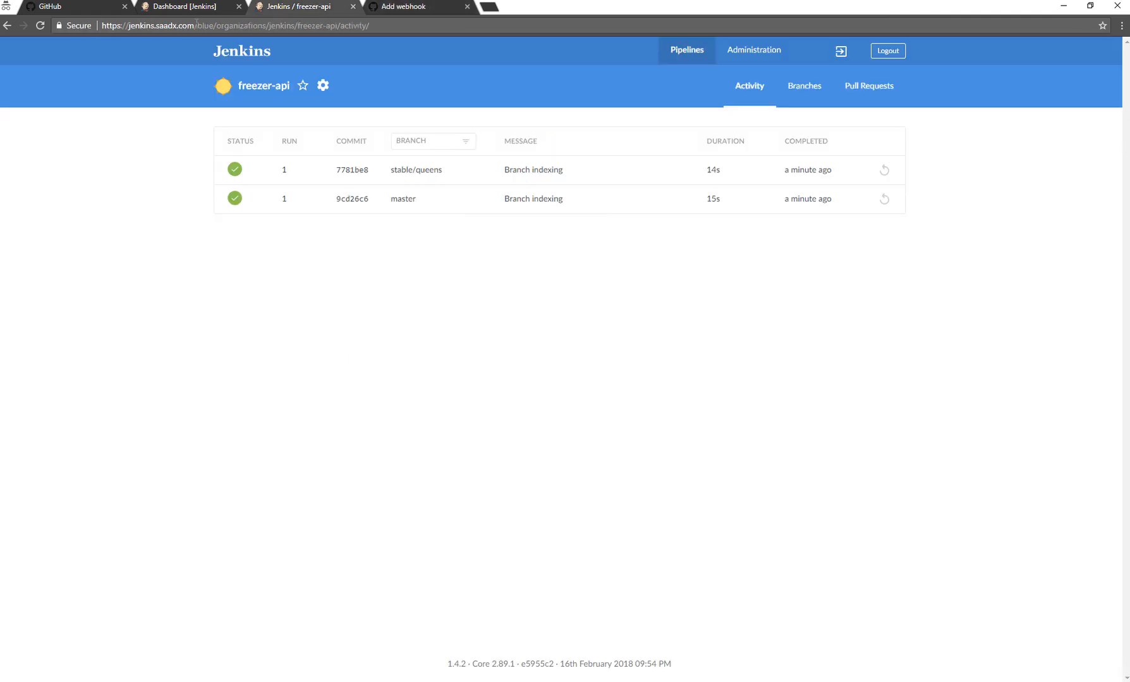
{"action": "left_click", "coordinate": [398, 7]}
{"action": "type", "text": "https://jenkins.saadx.com/"}
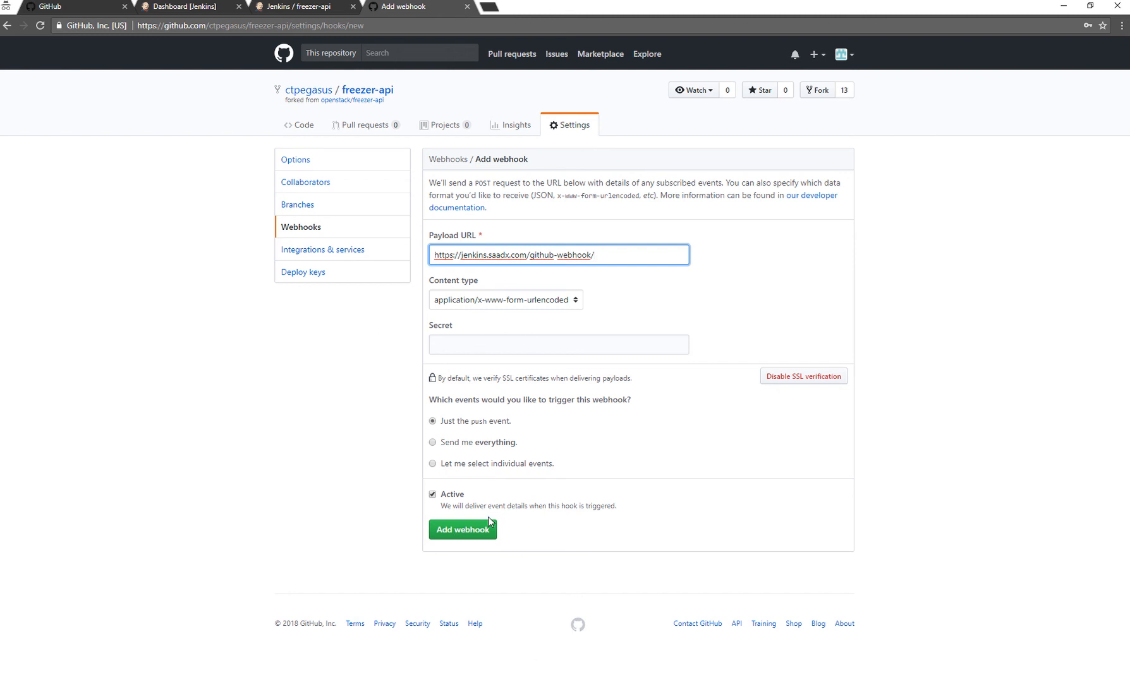
{"action": "left_click", "coordinate": [467, 530]}
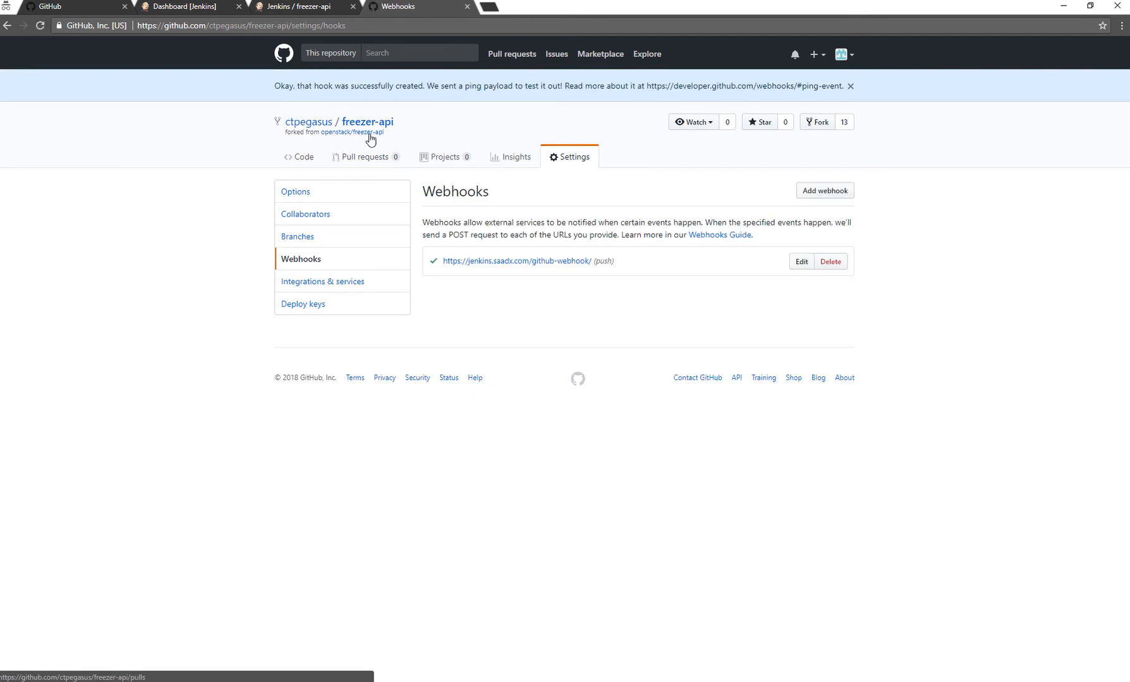
Change "Teams" to "Team" in the first heading of freezer-api's README.rst and commit the edit to the master branch.
{"action": "left_click", "coordinate": [370, 128]}
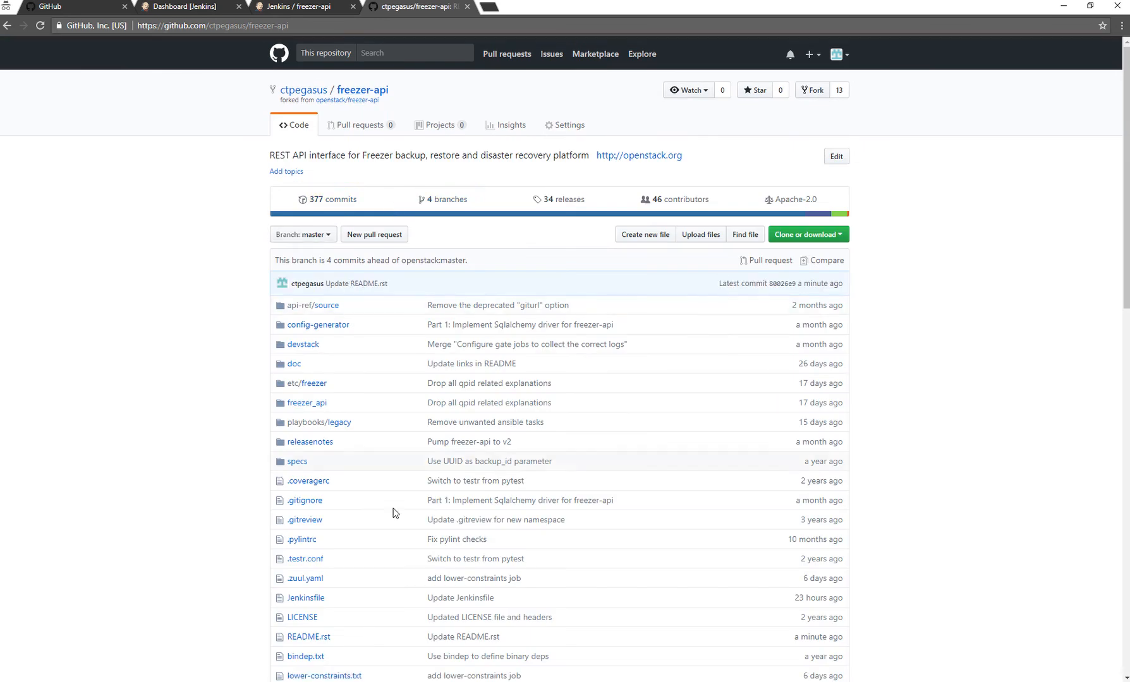
{"action": "scroll", "coordinate": [354, 311], "scroll_direction": "down", "scroll_amount": 6}
{"action": "scroll", "coordinate": [320, 303], "scroll_direction": "up", "scroll_amount": 3}
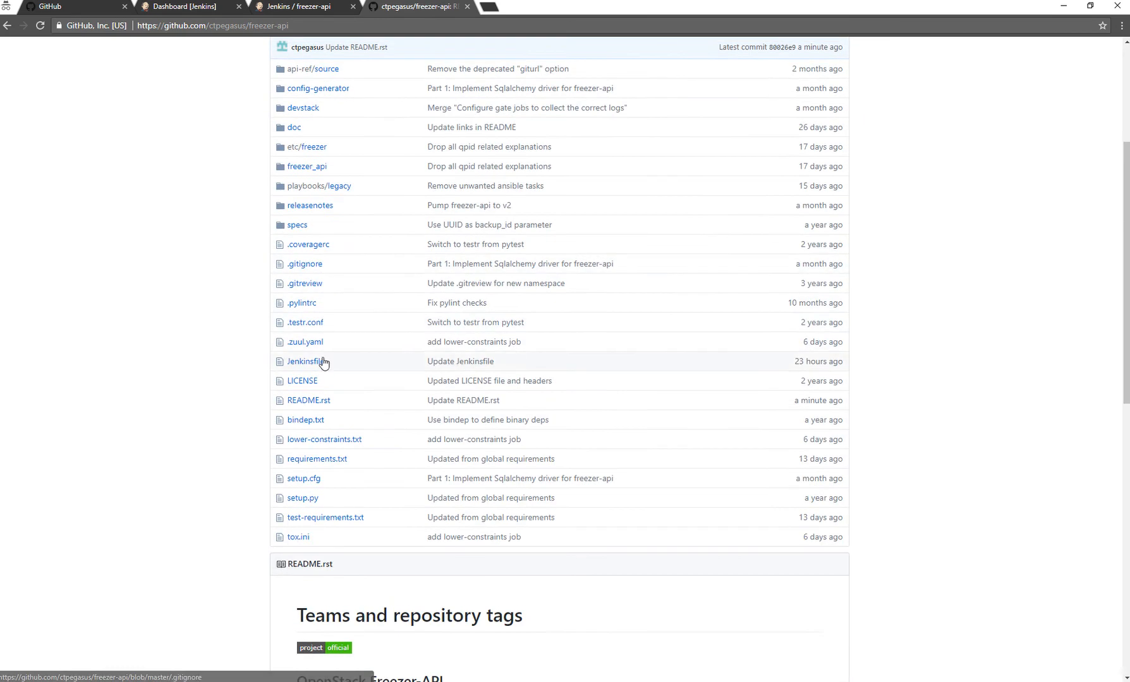
{"action": "left_click", "coordinate": [292, 405]}
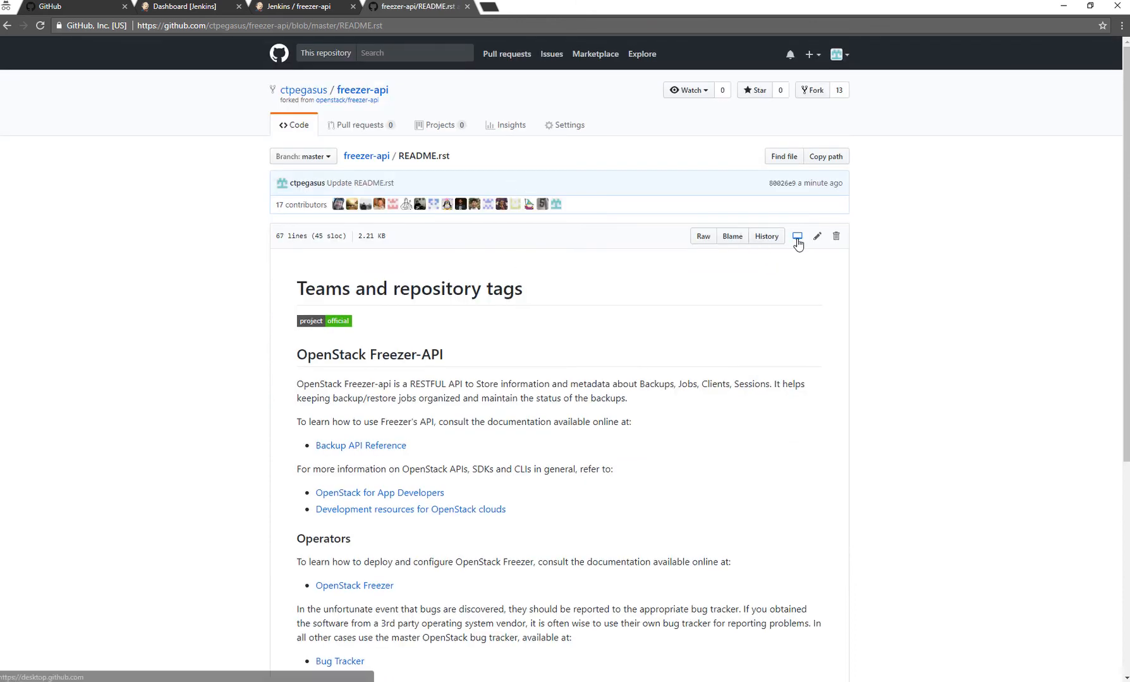
{"action": "left_click", "coordinate": [817, 236]}
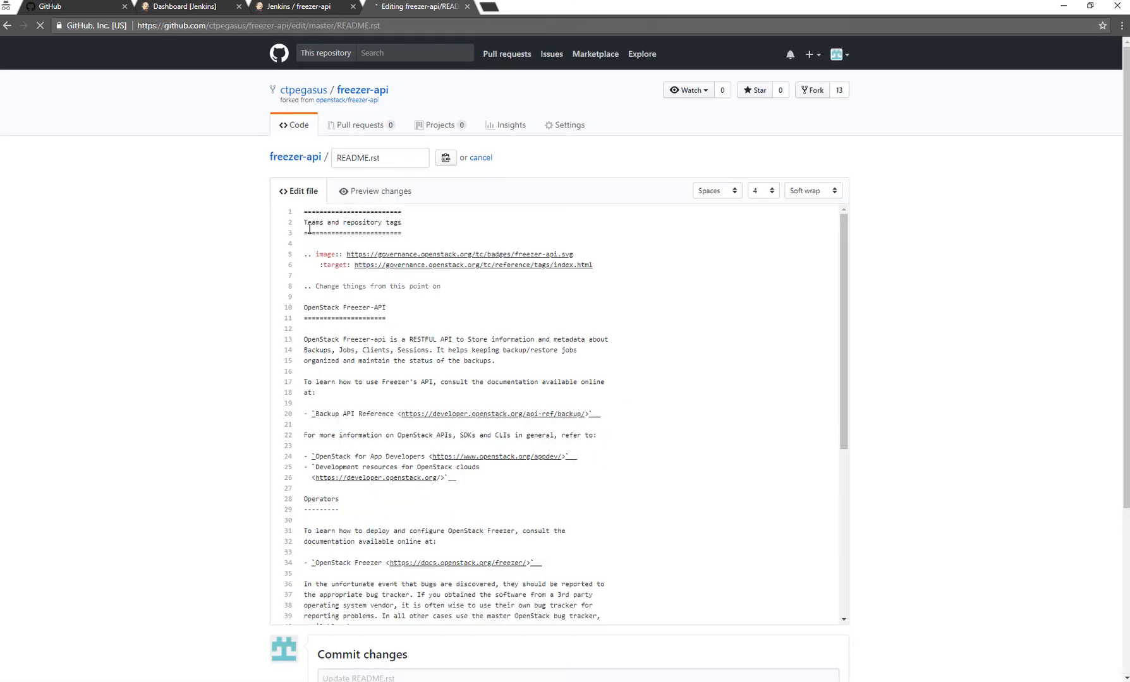
{"action": "key", "text": "BackSpace"}
{"action": "scroll", "coordinate": [297, 568], "scroll_direction": "down", "scroll_amount": 8}
{"action": "left_click", "coordinate": [316, 640]}
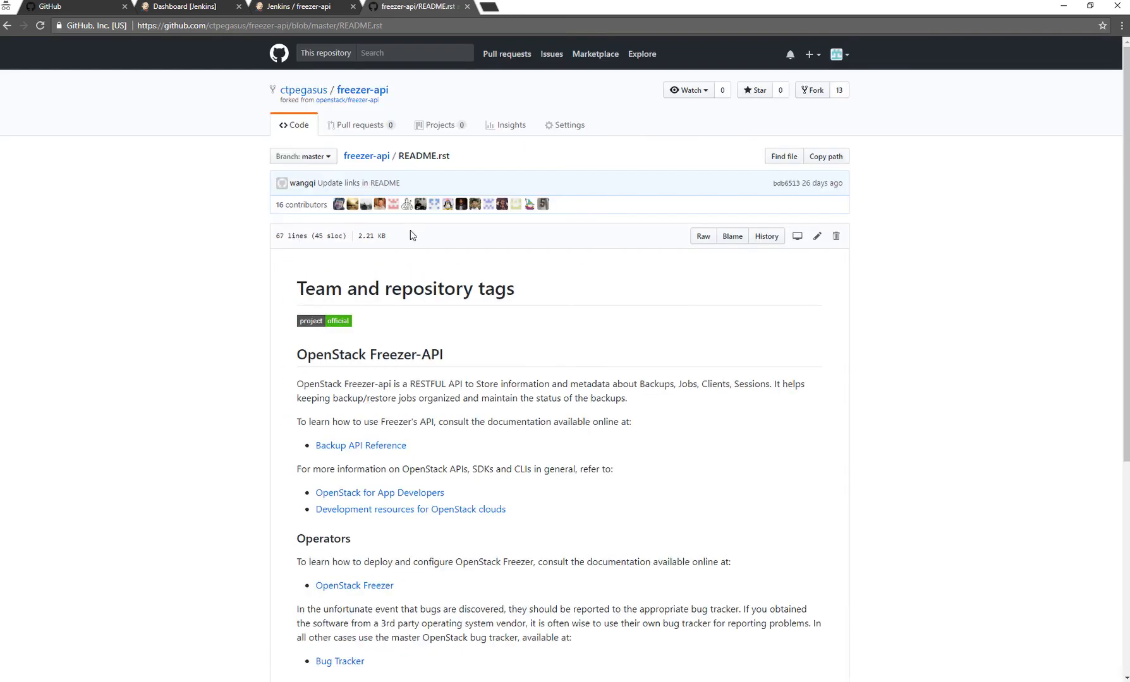
Review the master branch's commit list on GitHub and check the freezer-api run activity in Jenkins.
{"action": "left_click", "coordinate": [357, 161]}
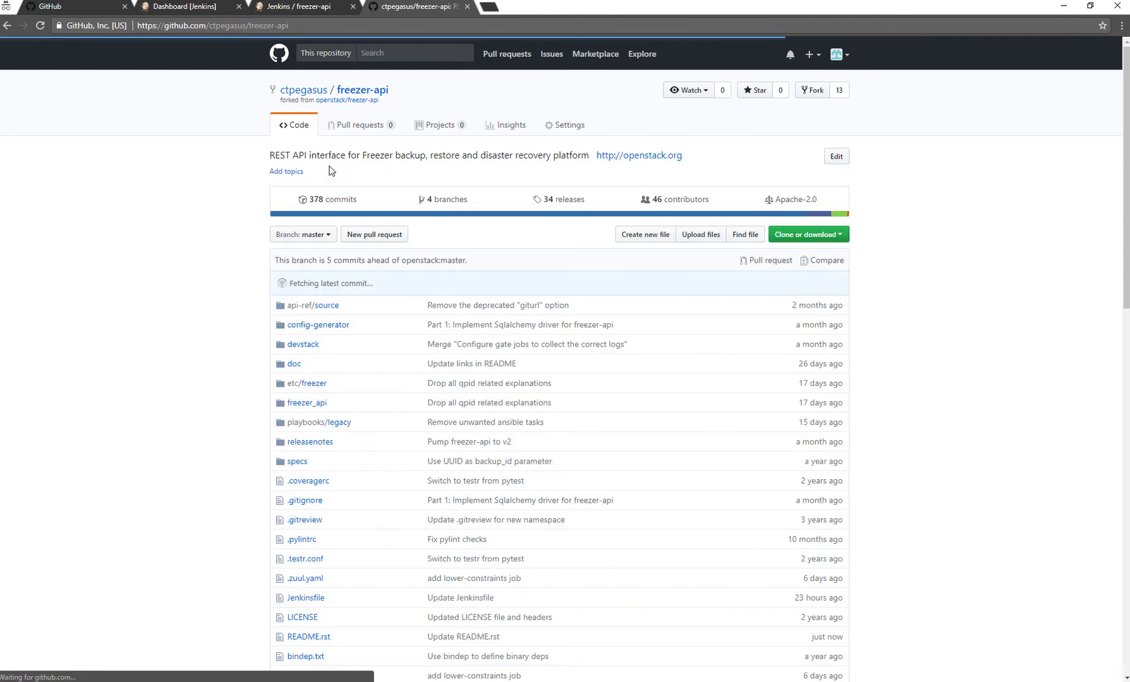
{"action": "left_click", "coordinate": [304, 199]}
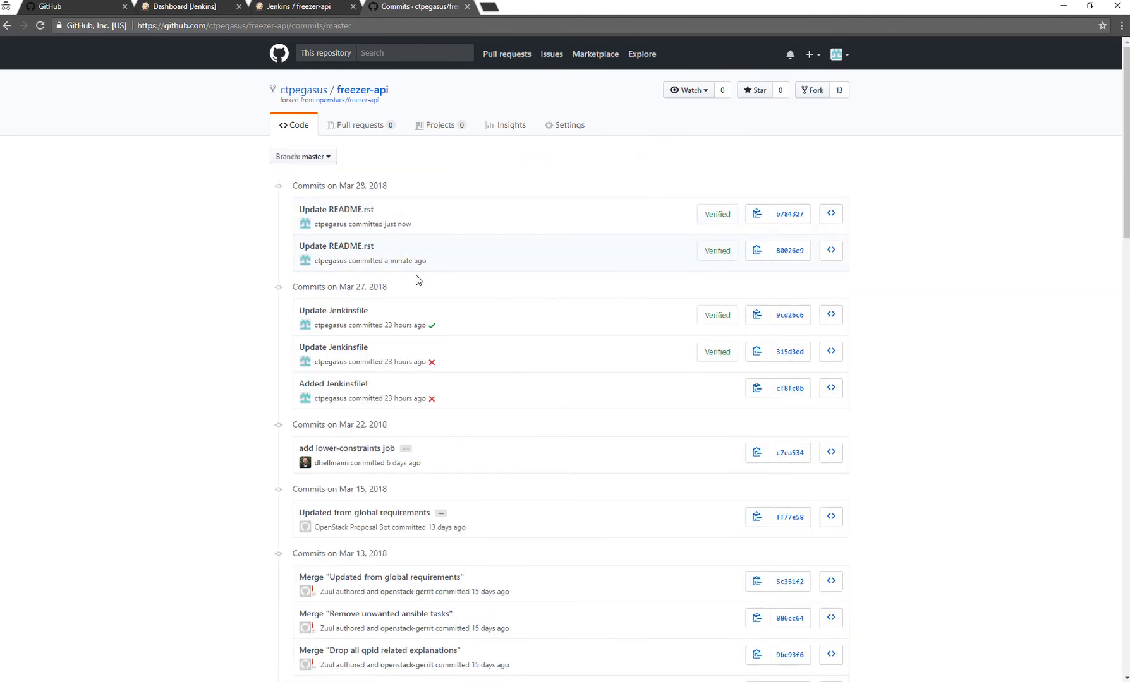
{"action": "key", "text": "F5"}
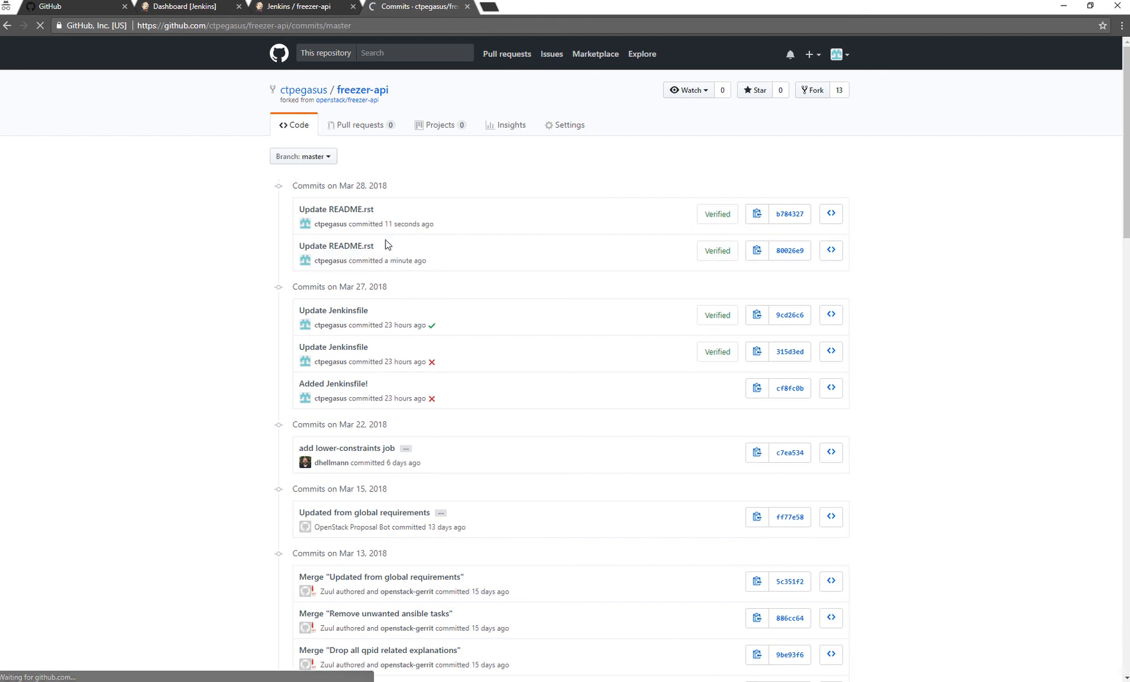
{"action": "left_click", "coordinate": [300, 8]}
{"action": "key", "text": "F5"}
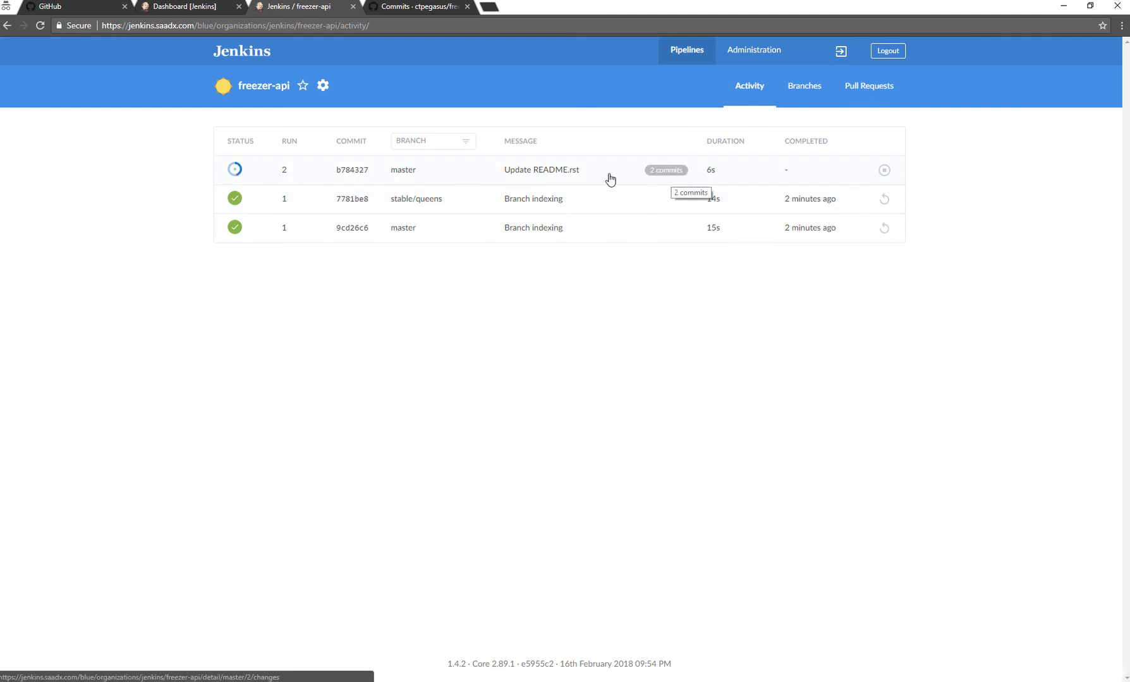
View the changes in freezer-api run 2, inspect commit 80026e9 on GitHub, and return to the pipeline's activity in Jenkins.
{"action": "left_click", "coordinate": [667, 170]}
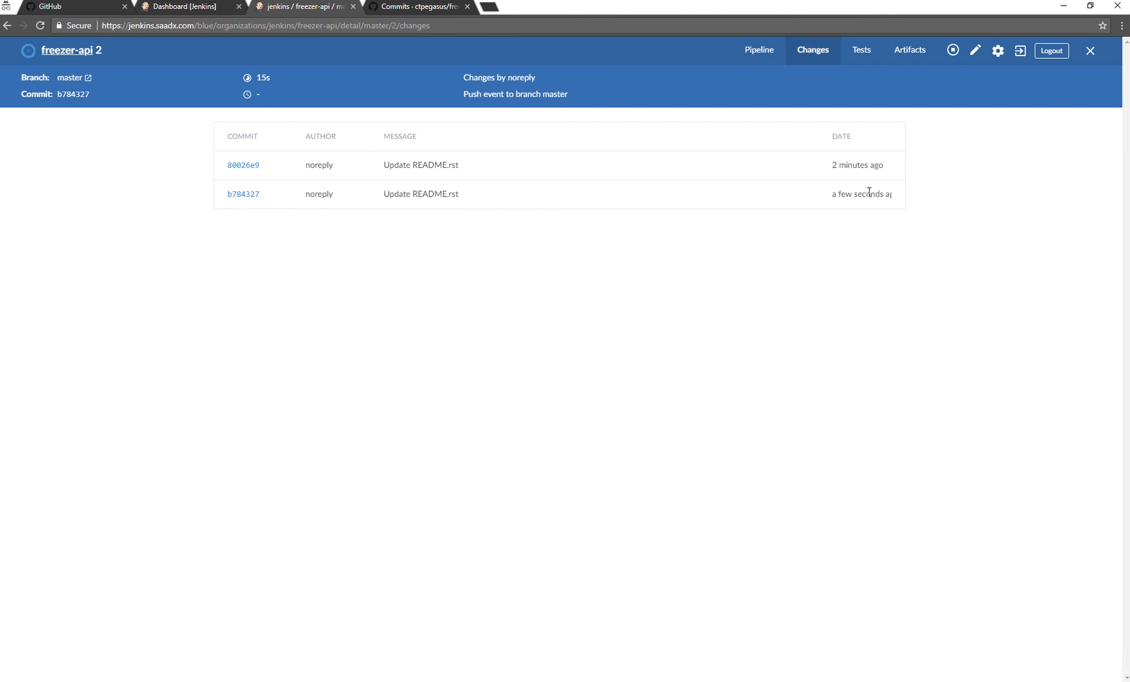
{"action": "left_click", "coordinate": [241, 165]}
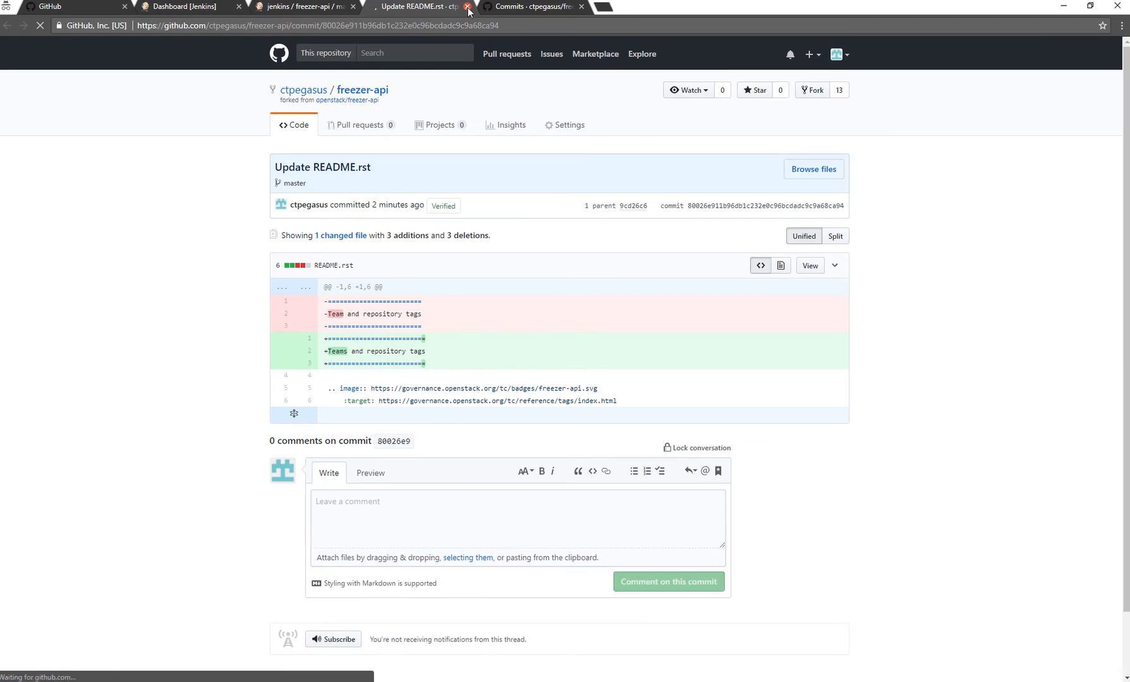
{"action": "left_click", "coordinate": [333, 8]}
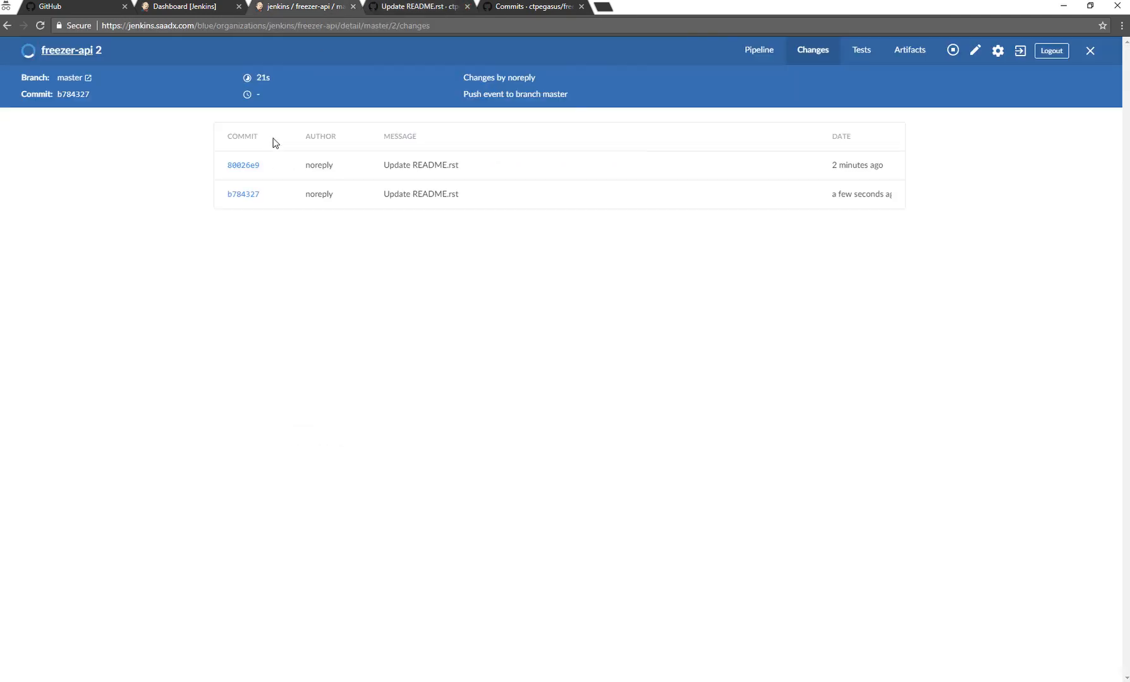
{"action": "left_click", "coordinate": [79, 54]}
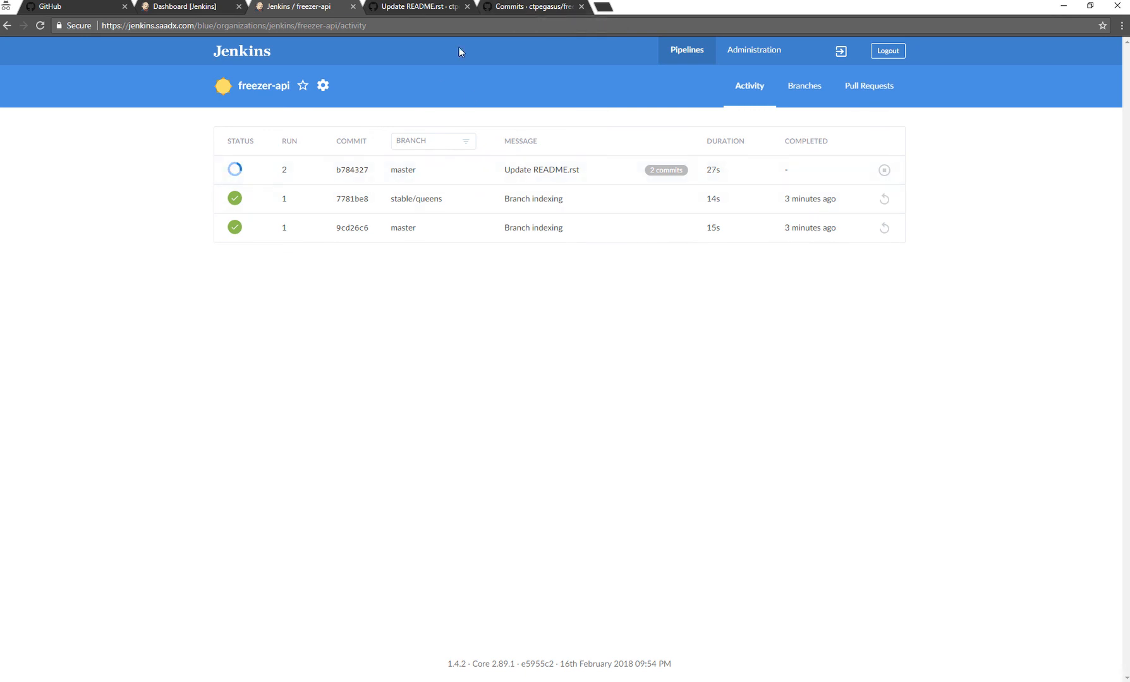
Check the latest README commit's status on GitHub, and inspect run 2's pipeline stages from the reloaded freezer-api activity in Jenkins.
{"action": "left_click", "coordinate": [491, 12]}
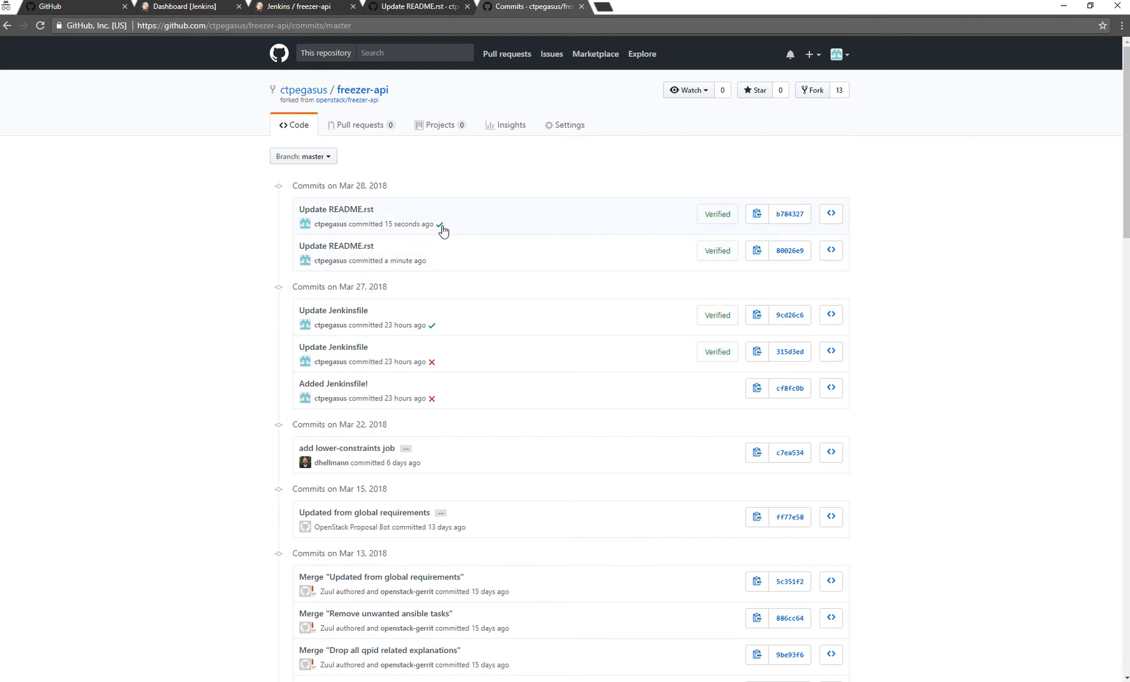
{"action": "mouse_move", "coordinate": [443, 232]}
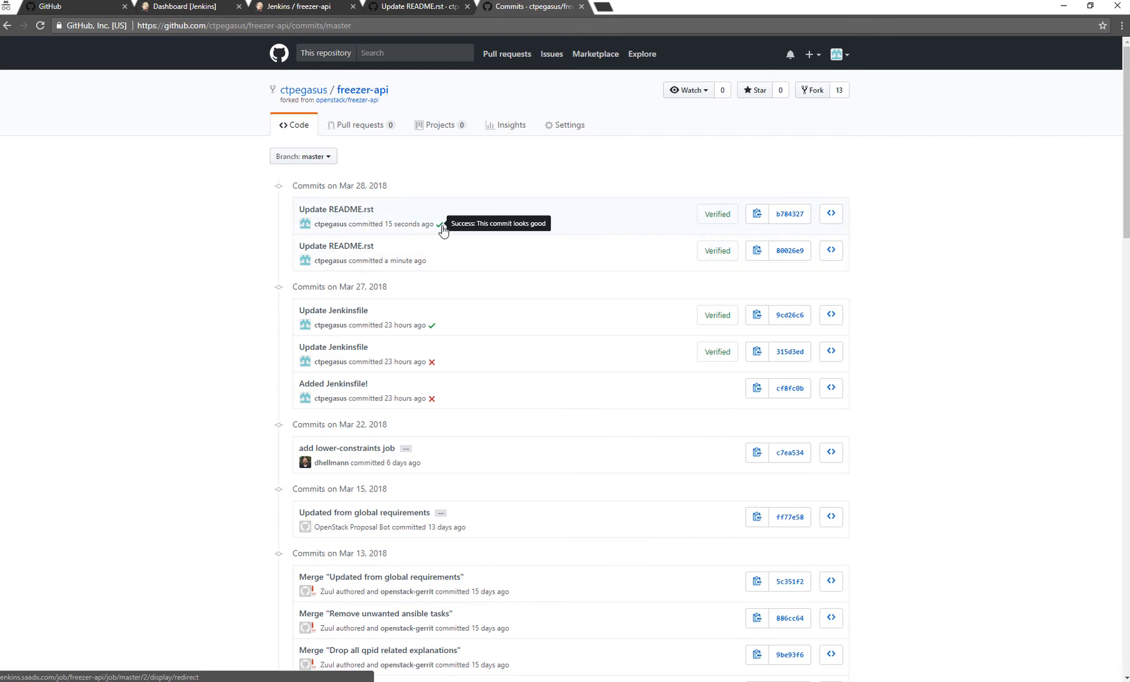
{"action": "left_click", "coordinate": [294, 6]}
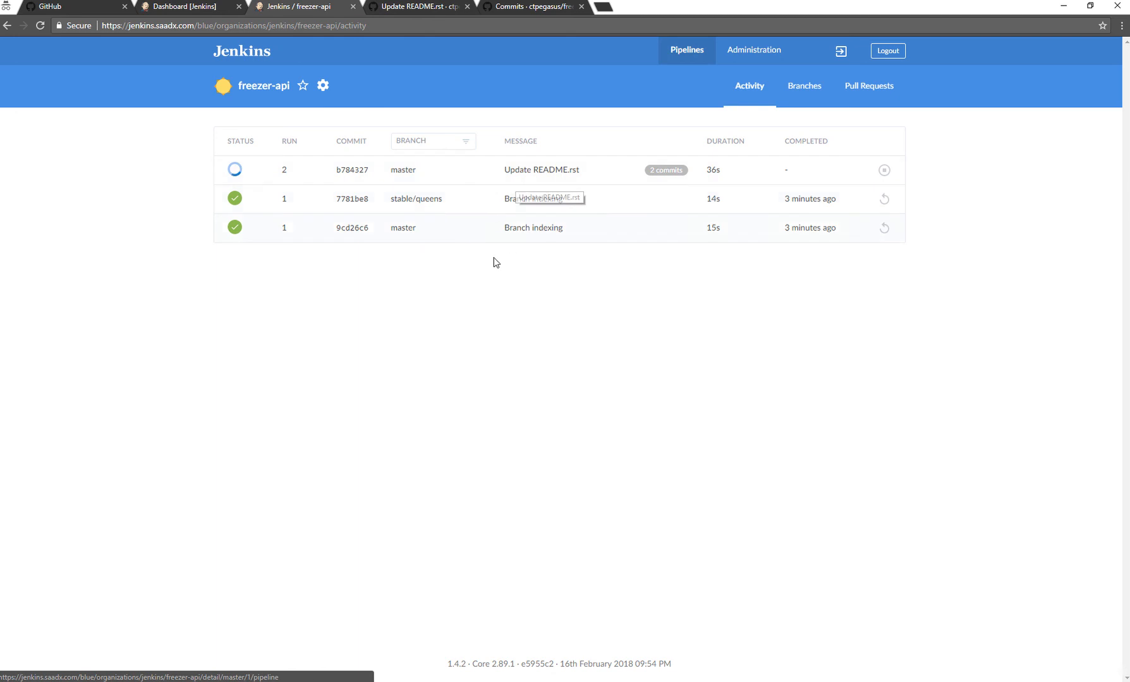
{"action": "key", "text": "ctrl+l"}
{"action": "key", "text": "Return"}
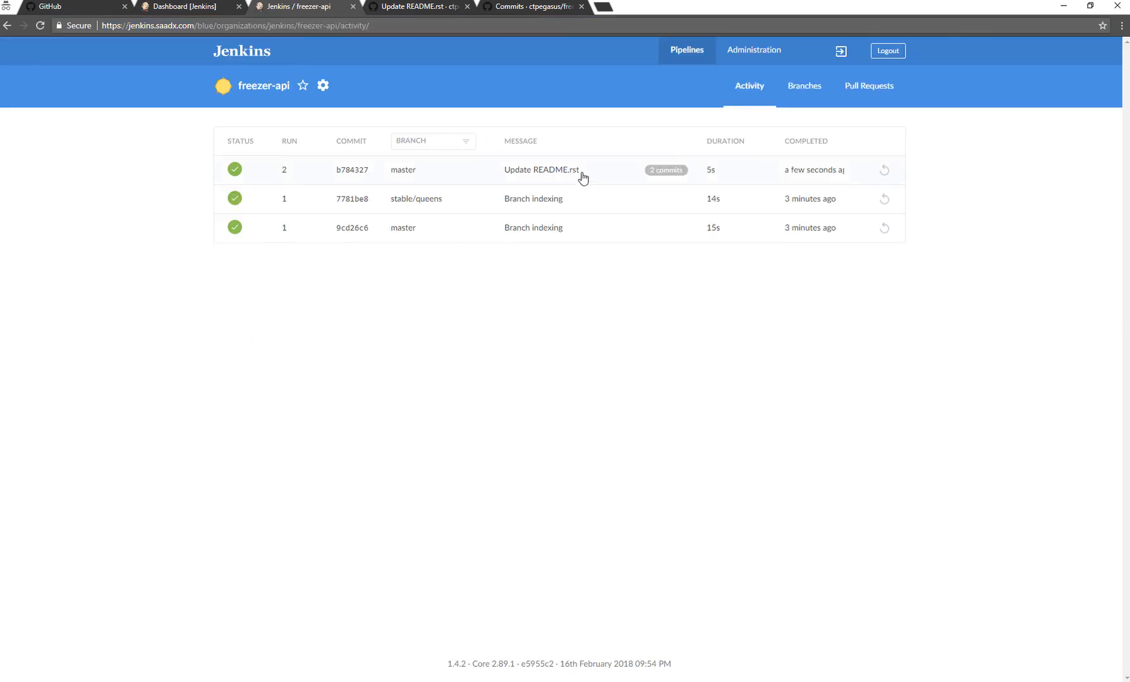
{"action": "left_click", "coordinate": [583, 178]}
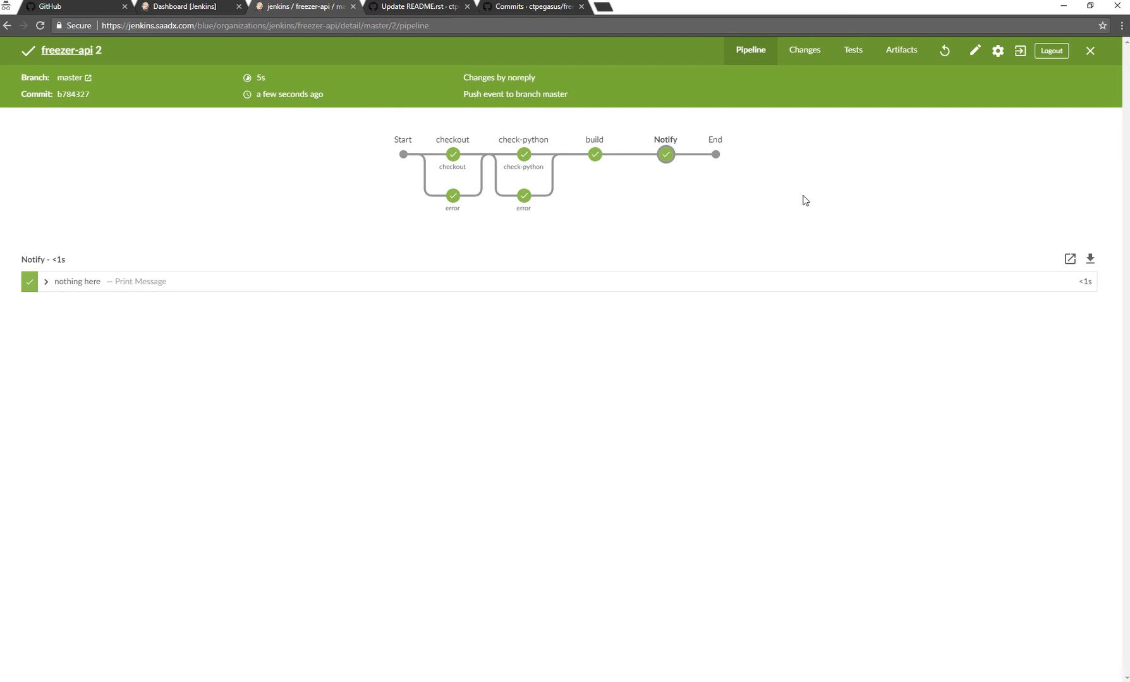
{"action": "left_click", "coordinate": [1090, 53]}
Refresh the master branch's commit list on GitHub to recheck commit statuses, and return to the list of all pipelines in Jenkins.
{"action": "left_click", "coordinate": [419, 9]}
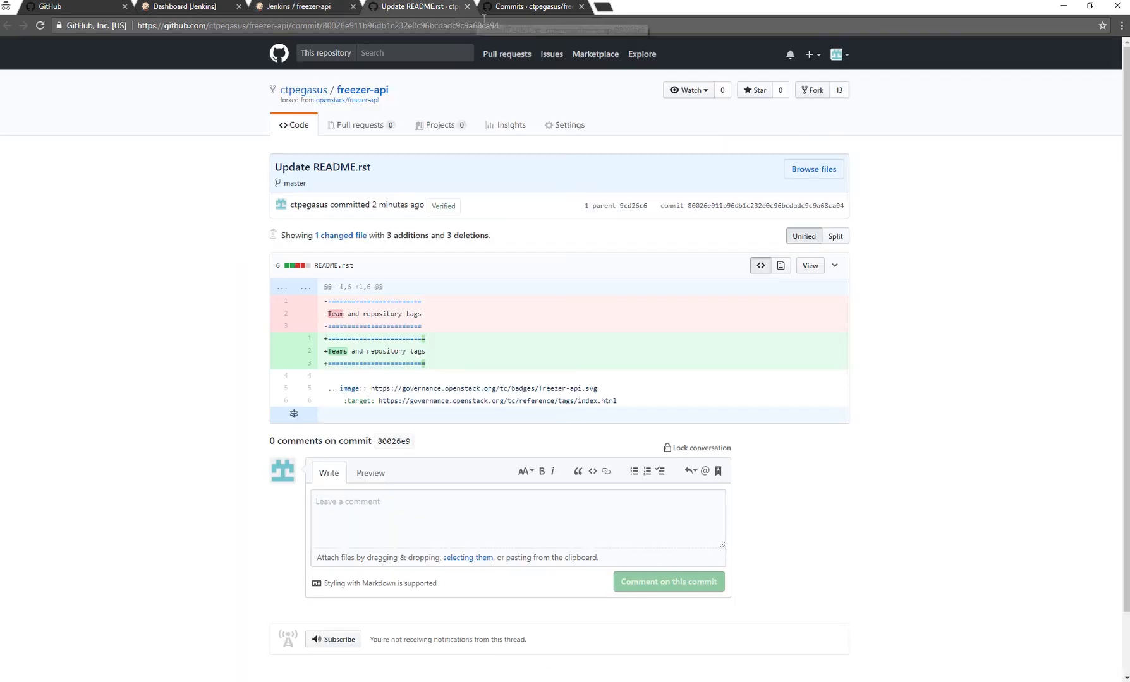
{"action": "left_click", "coordinate": [509, 9]}
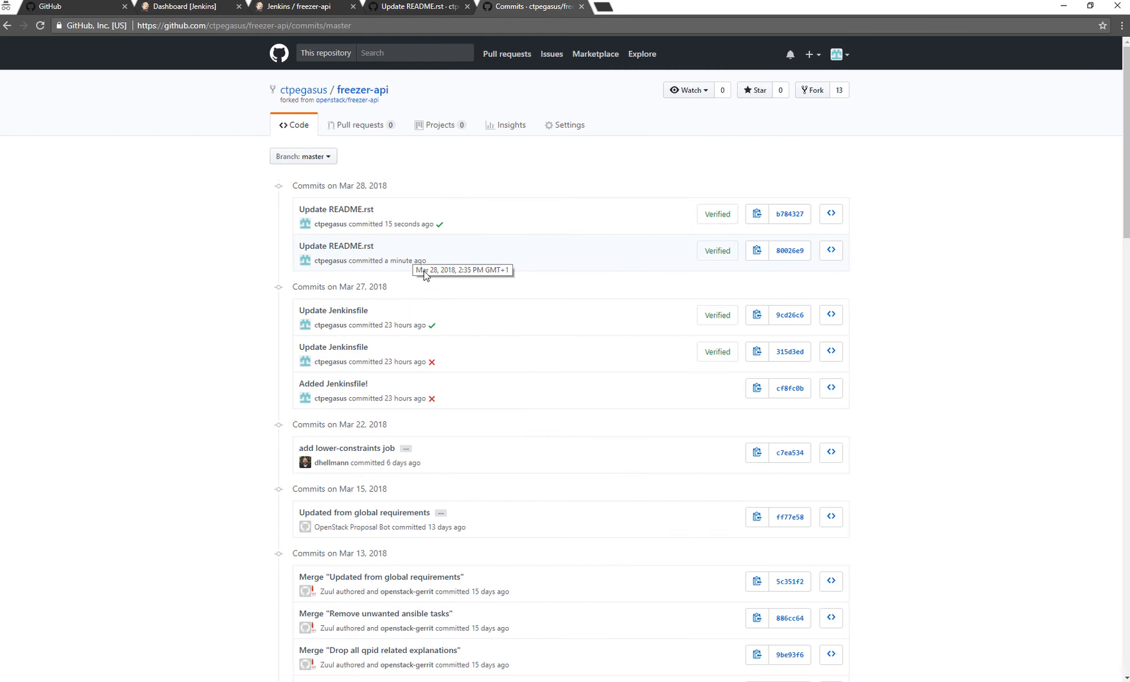
{"action": "key", "text": "F5"}
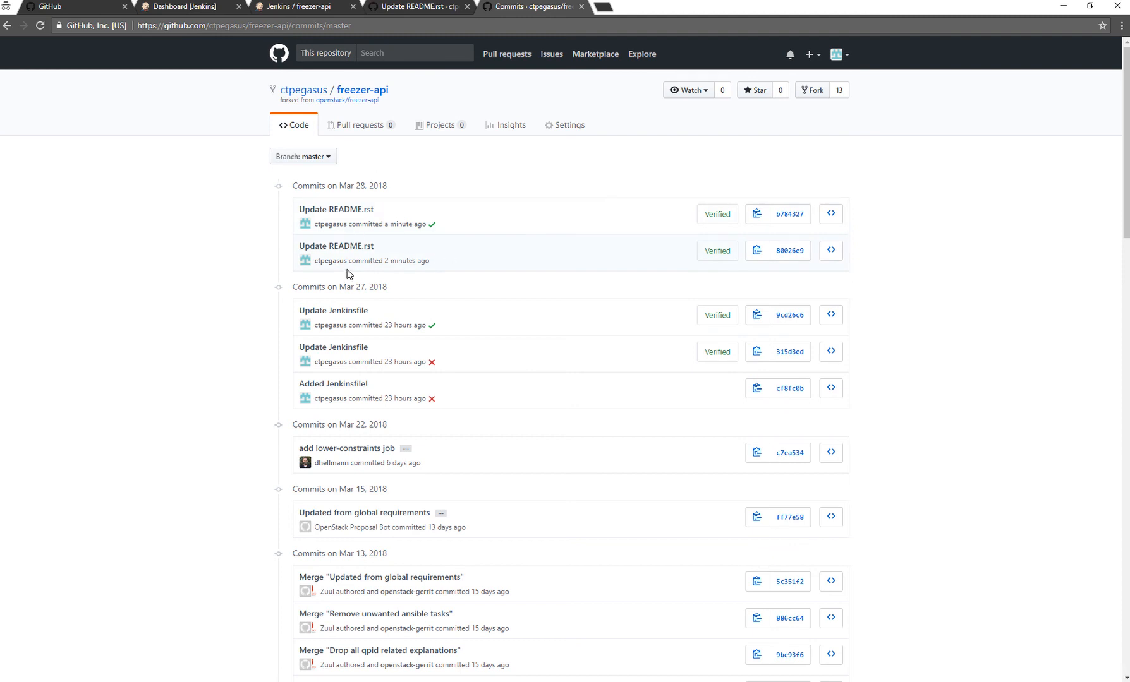
{"action": "left_click", "coordinate": [394, 12]}
{"action": "left_click", "coordinate": [316, 13]}
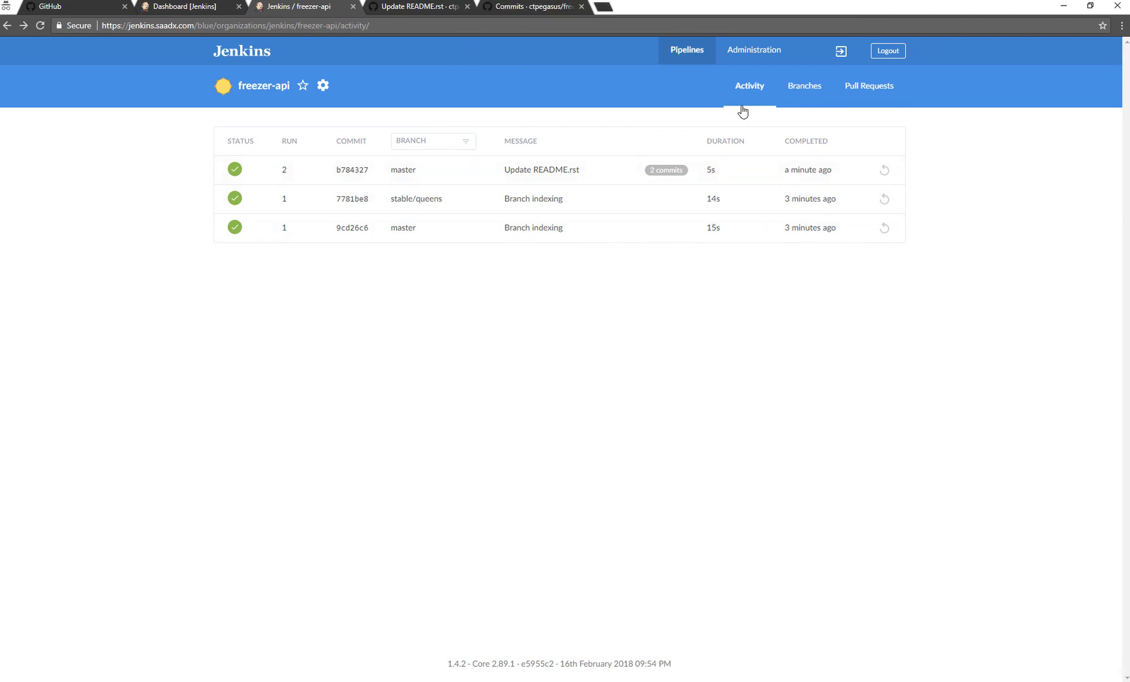
{"action": "left_click", "coordinate": [245, 58]}
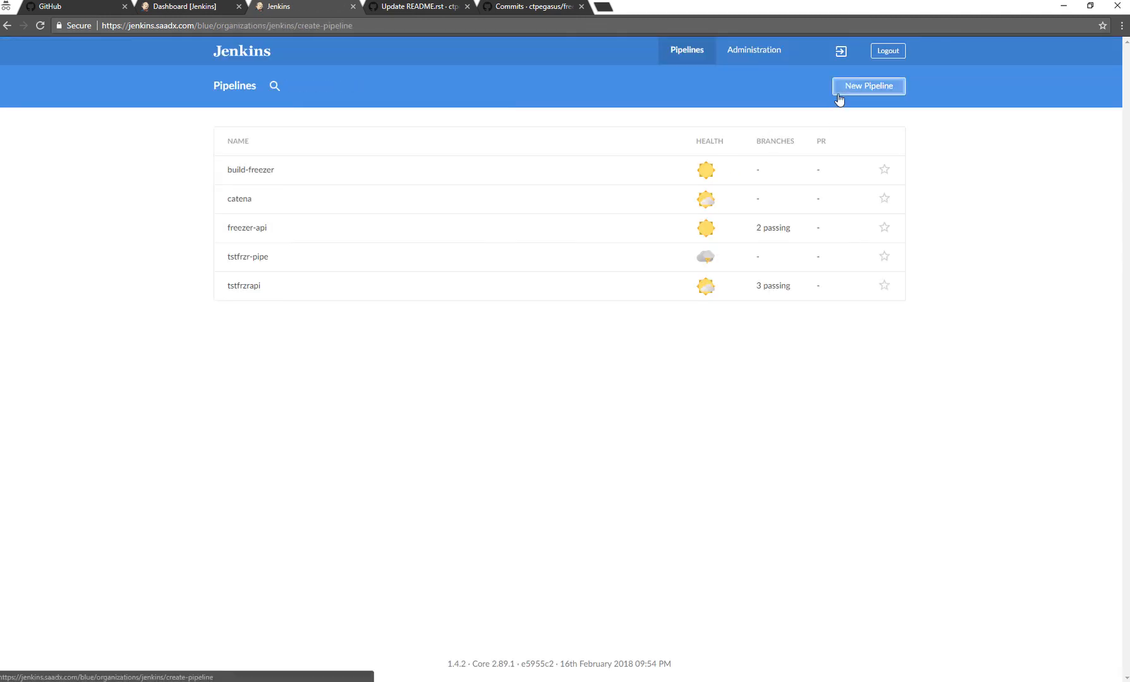
{"action": "left_click", "coordinate": [844, 90]}
{"action": "left_click", "coordinate": [501, 221]}
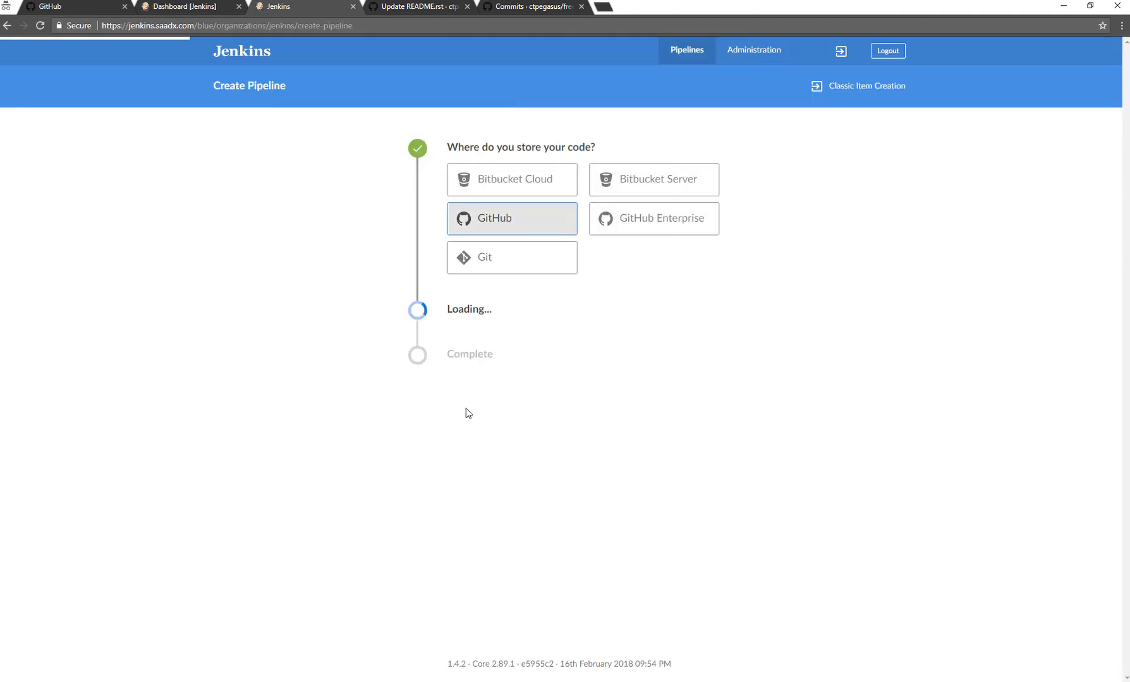
{"action": "left_click", "coordinate": [503, 359]}
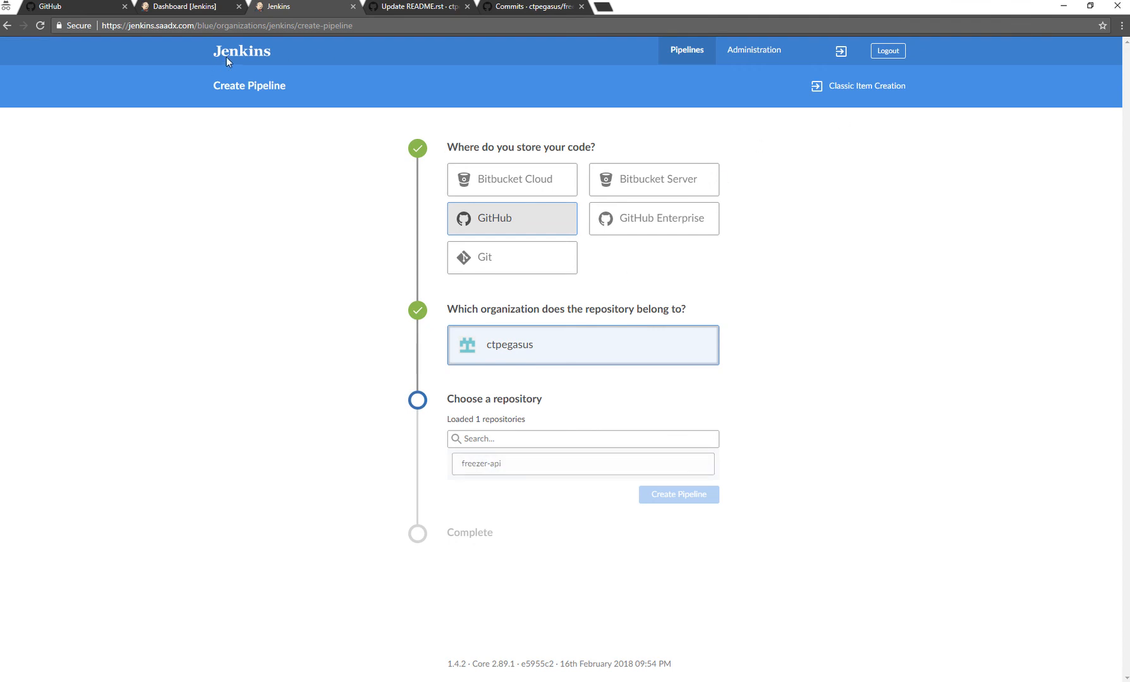
{"action": "left_click", "coordinate": [248, 52]}
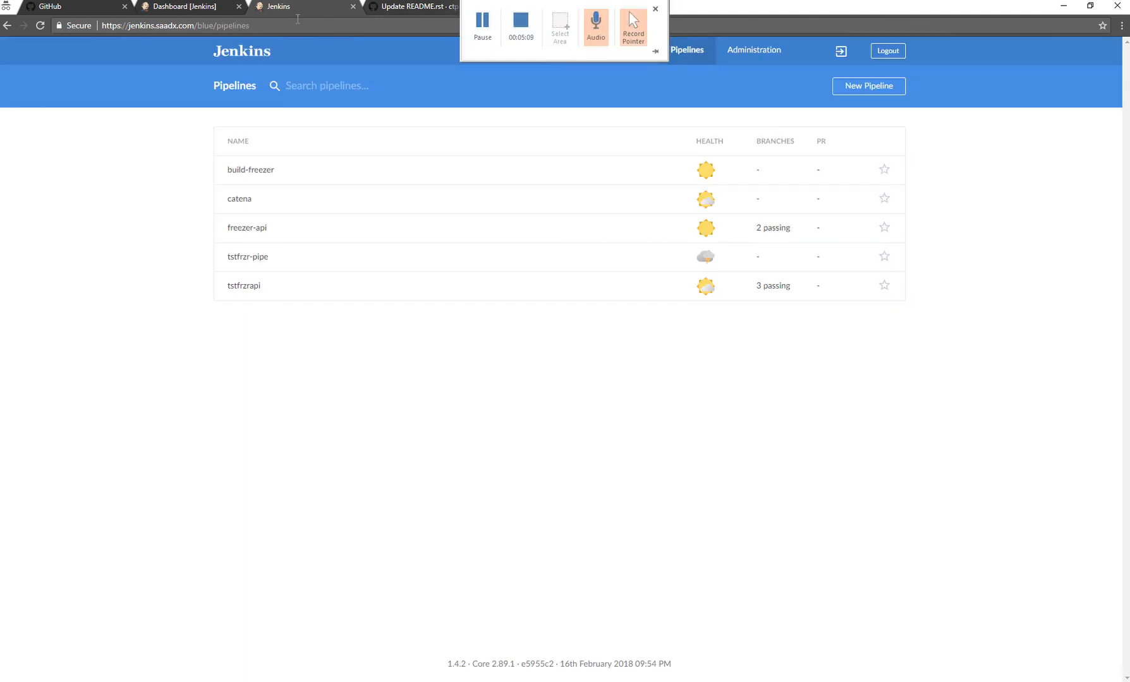
Switch to GitHub and fork the openstack/freezer repository to the signed-in account.
{"action": "left_click", "coordinate": [414, 6]}
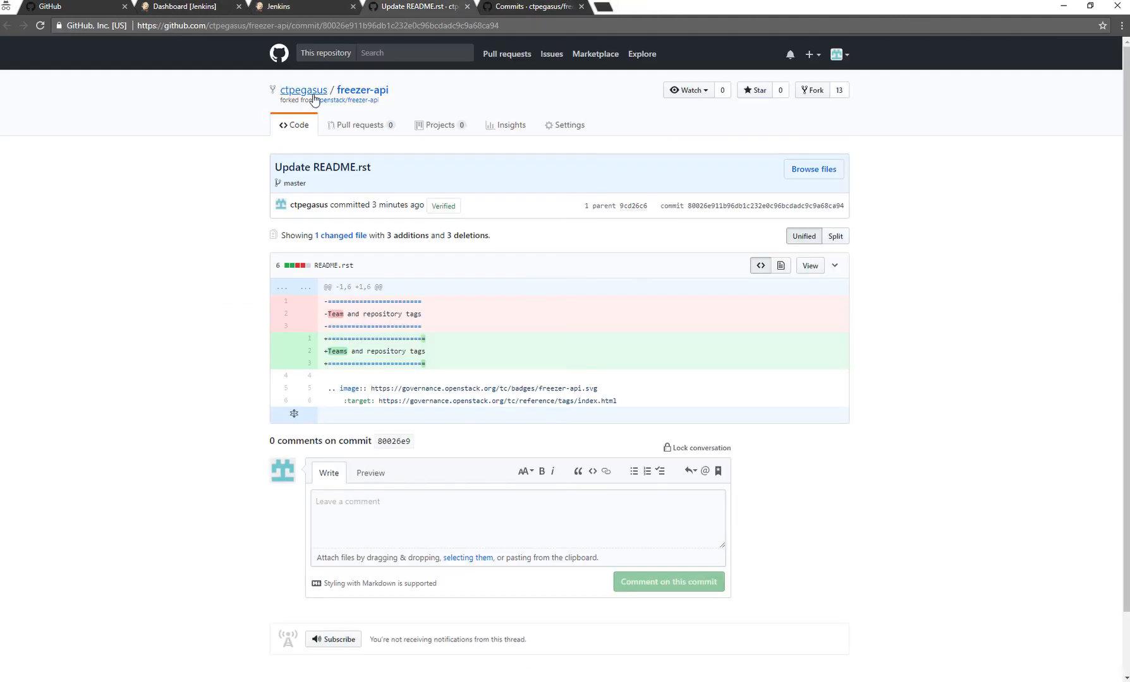
{"action": "left_click", "coordinate": [341, 103]}
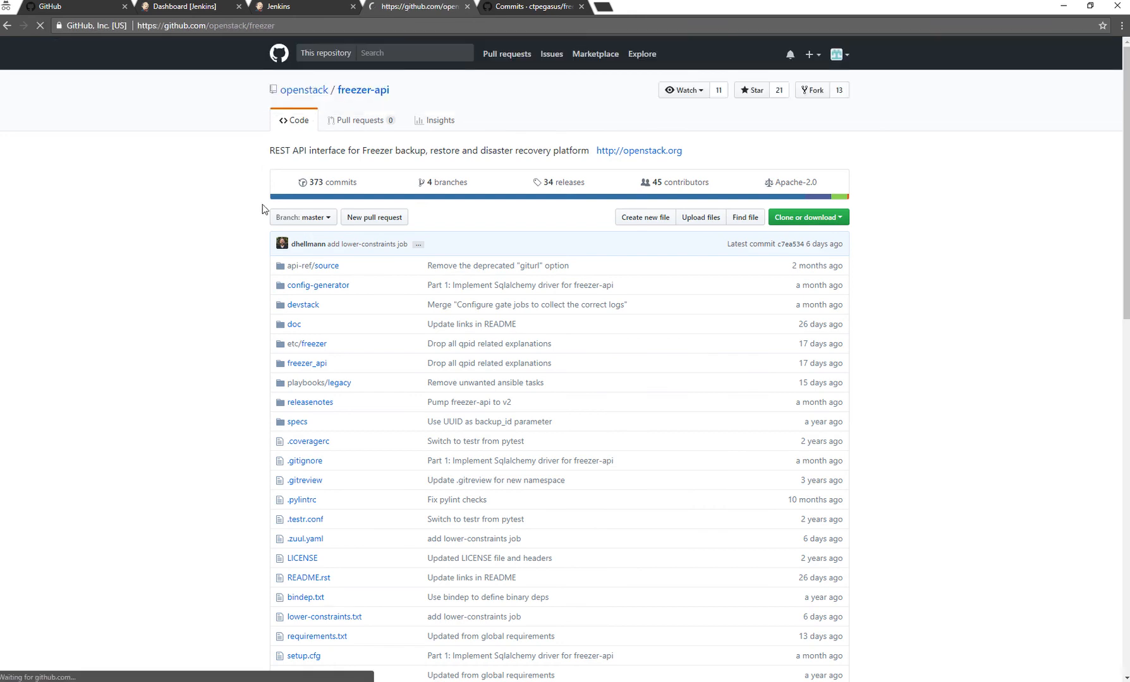
{"action": "left_click", "coordinate": [819, 95]}
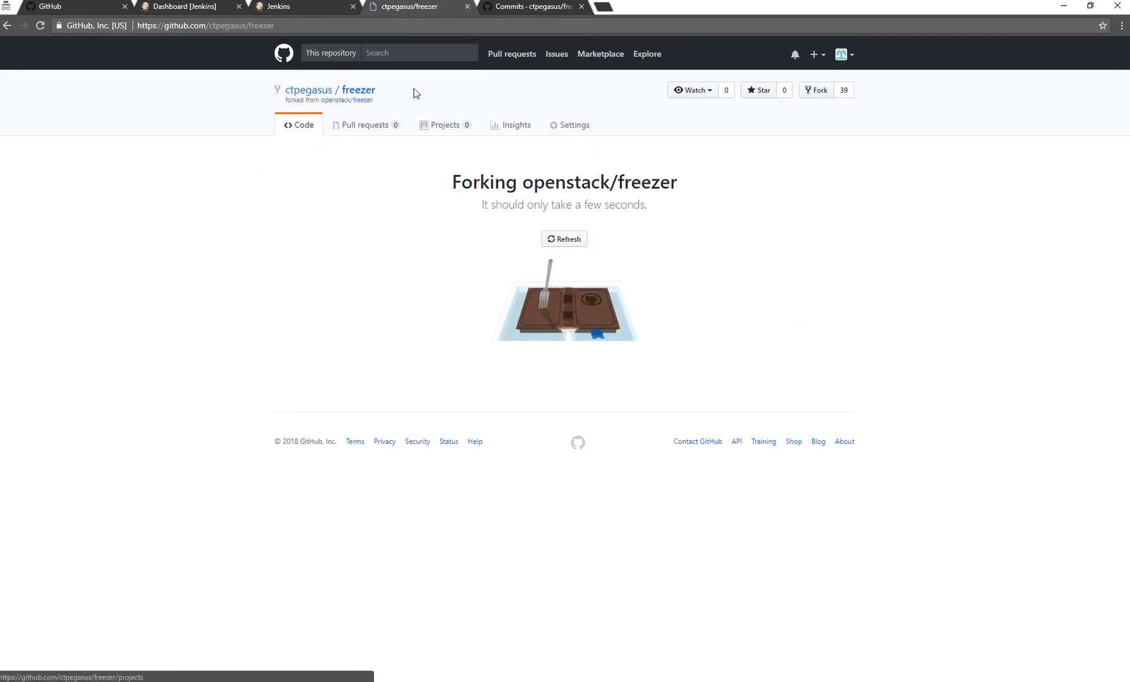
Try to start a new GitHub pipeline in Jenkins Blue Ocean for the newly forked freezer repository.
{"action": "left_click", "coordinate": [303, 7]}
{"action": "left_click", "coordinate": [179, 8]}
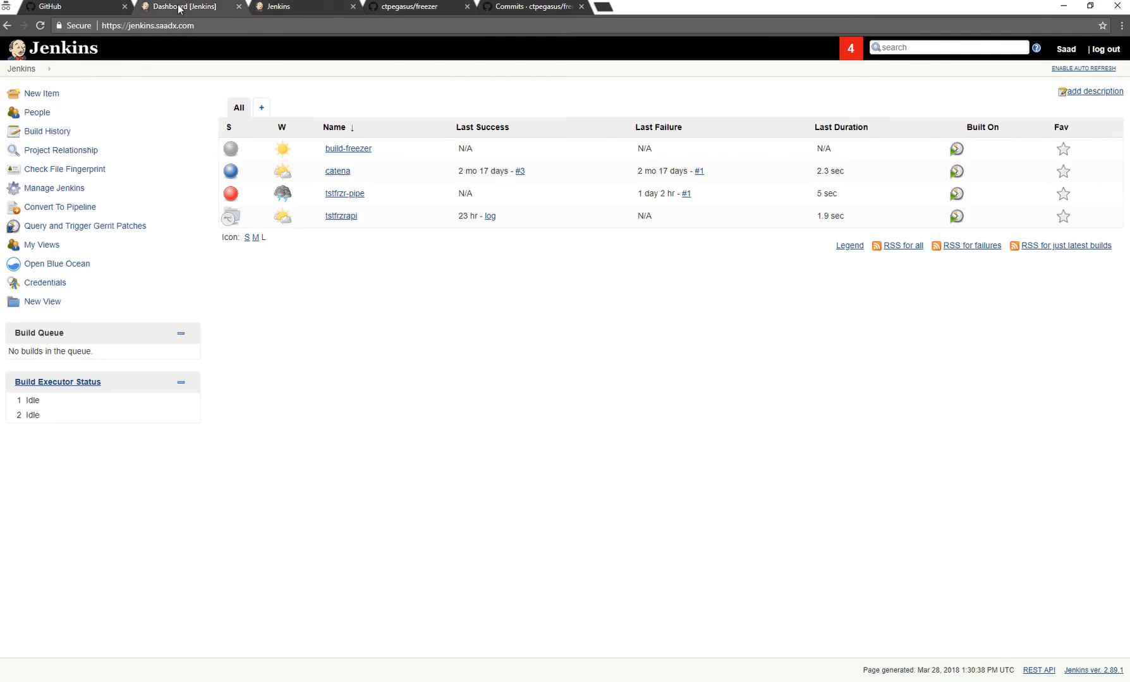
{"action": "left_click", "coordinate": [298, 7]}
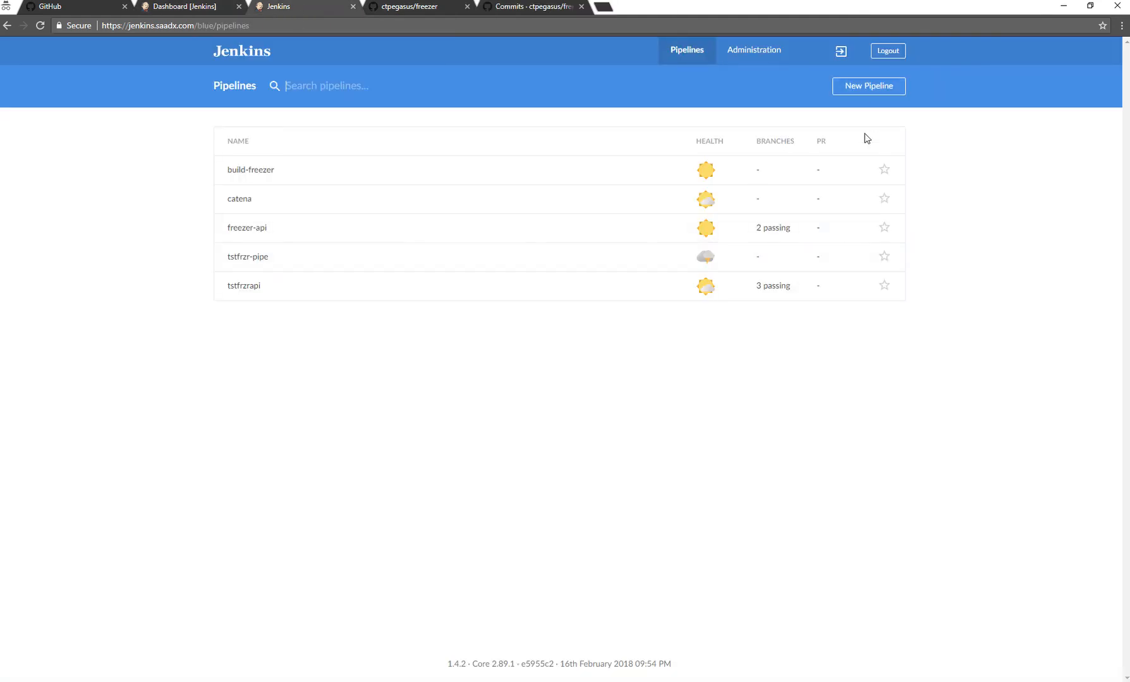
{"action": "left_click", "coordinate": [876, 97]}
{"action": "left_click", "coordinate": [494, 229]}
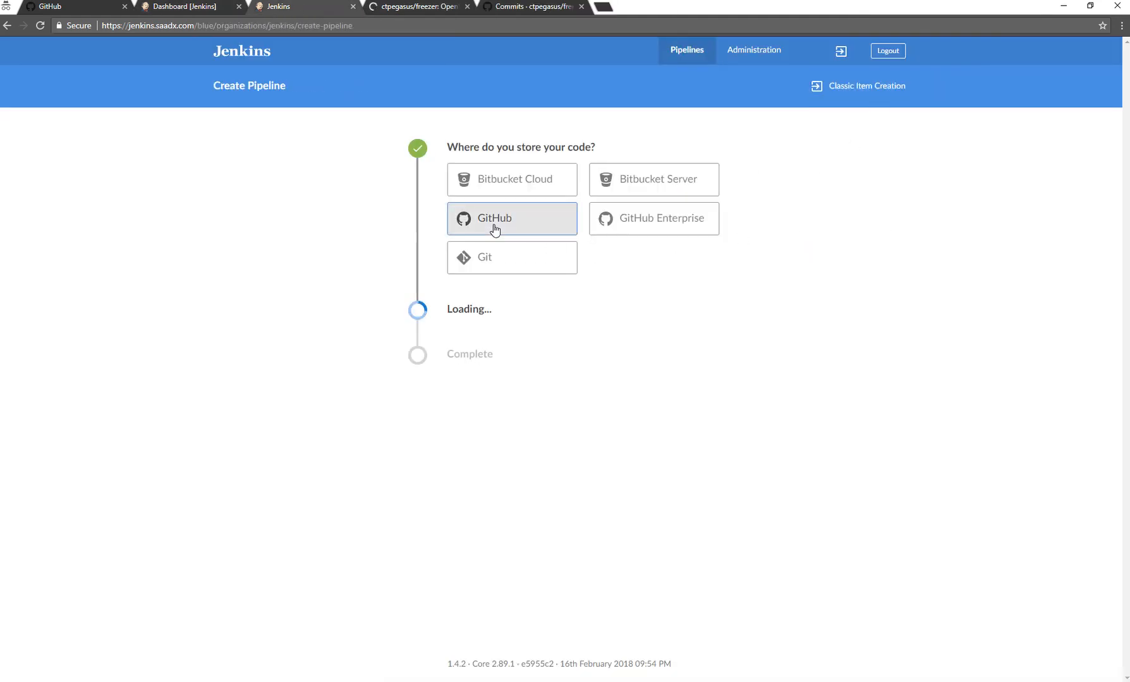
{"action": "left_click", "coordinate": [496, 357]}
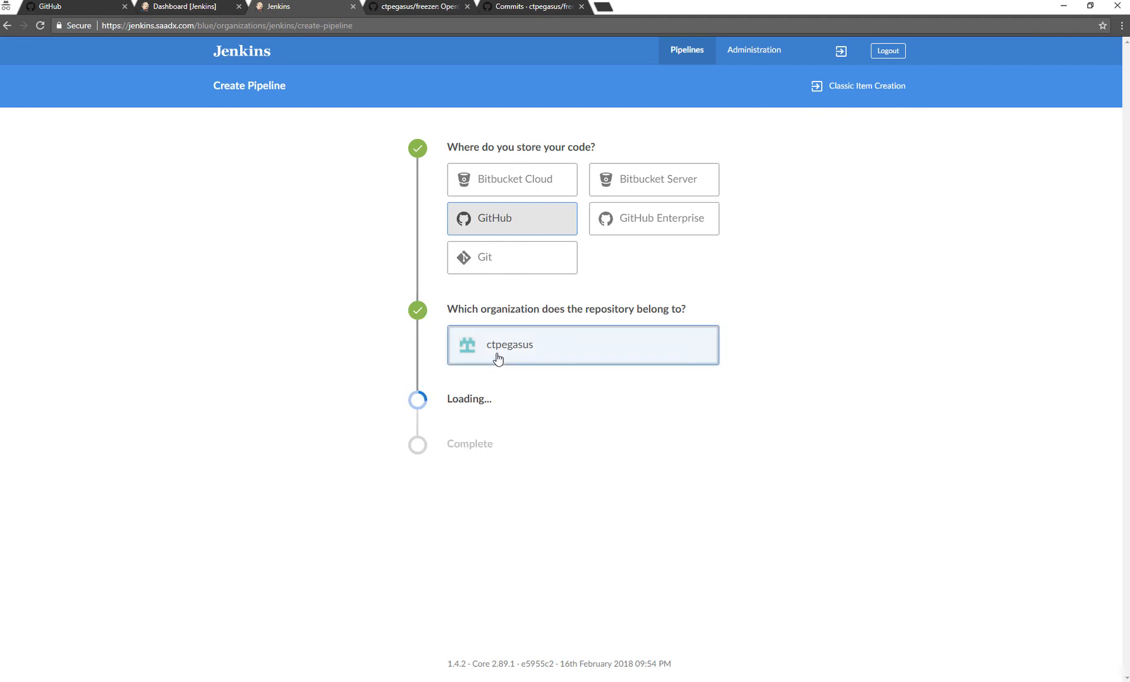
{"action": "left_click", "coordinate": [497, 440]}
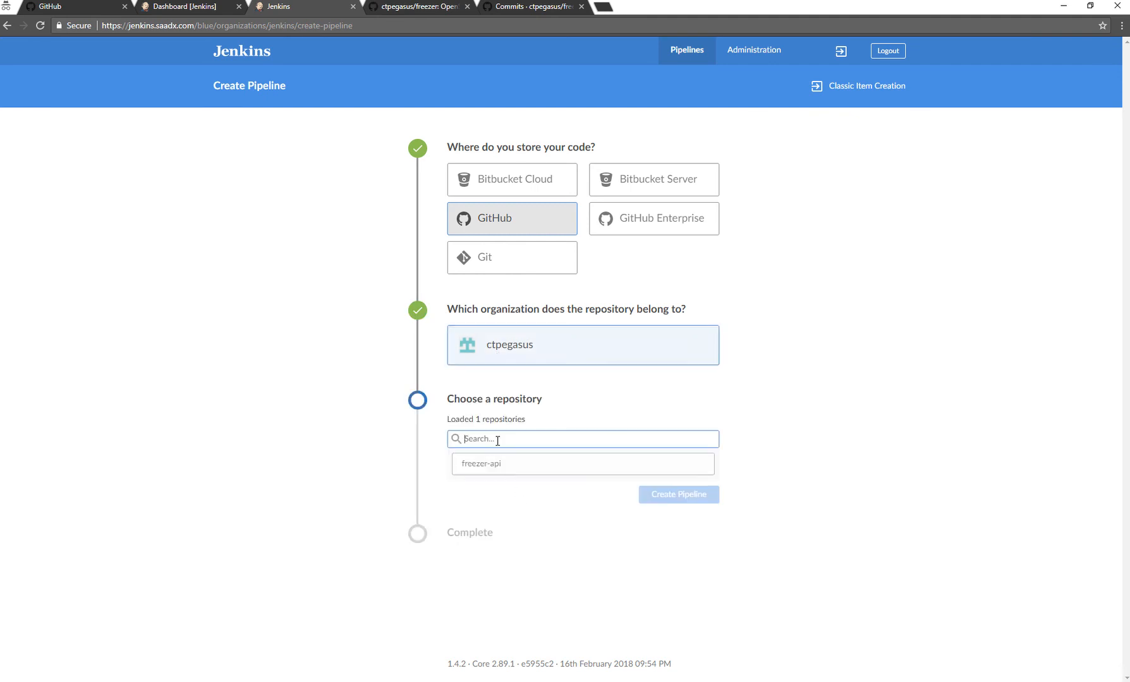
Check on GitHub that the forked freezer repository is ready, and return to Jenkins.
{"action": "left_click", "coordinate": [486, 8]}
{"action": "left_click", "coordinate": [428, 11]}
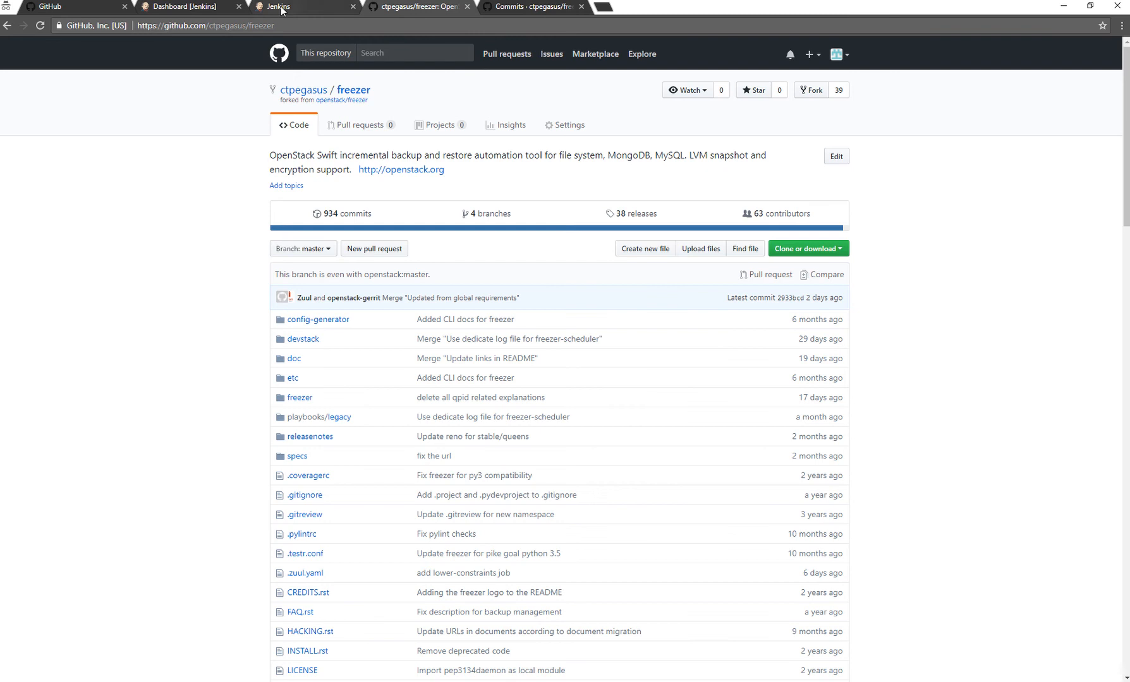
{"action": "left_click", "coordinate": [281, 7]}
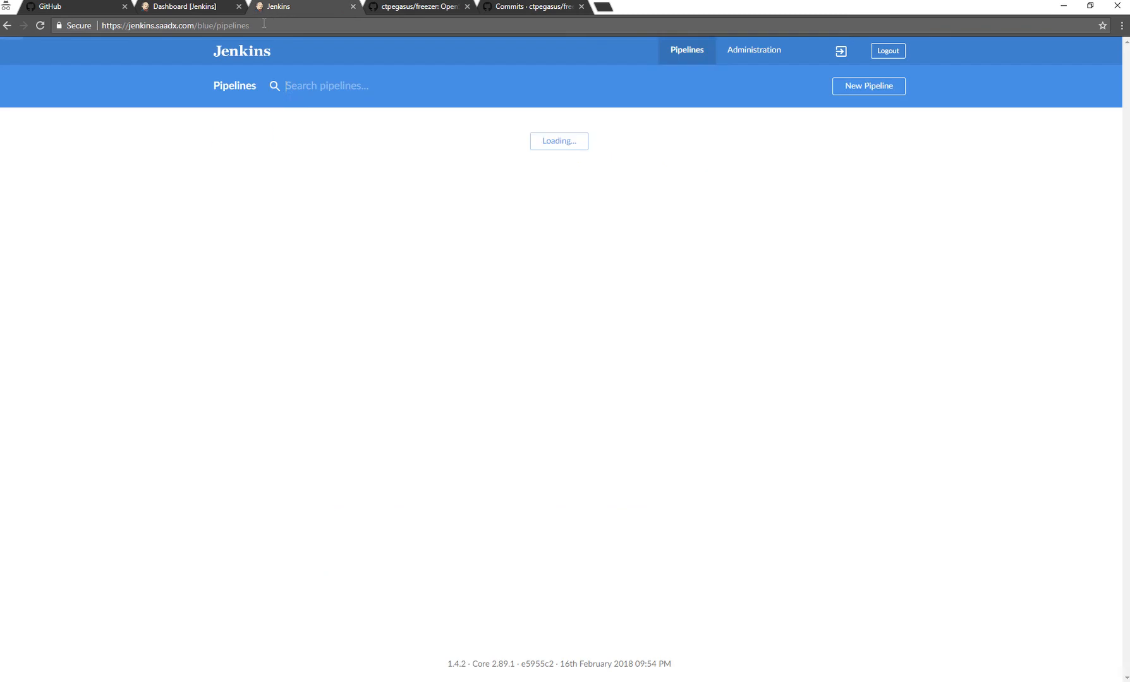
Start another GitHub pipeline and search the organization's repositories for "freezer".
{"action": "left_click", "coordinate": [866, 86]}
{"action": "left_click", "coordinate": [458, 228]}
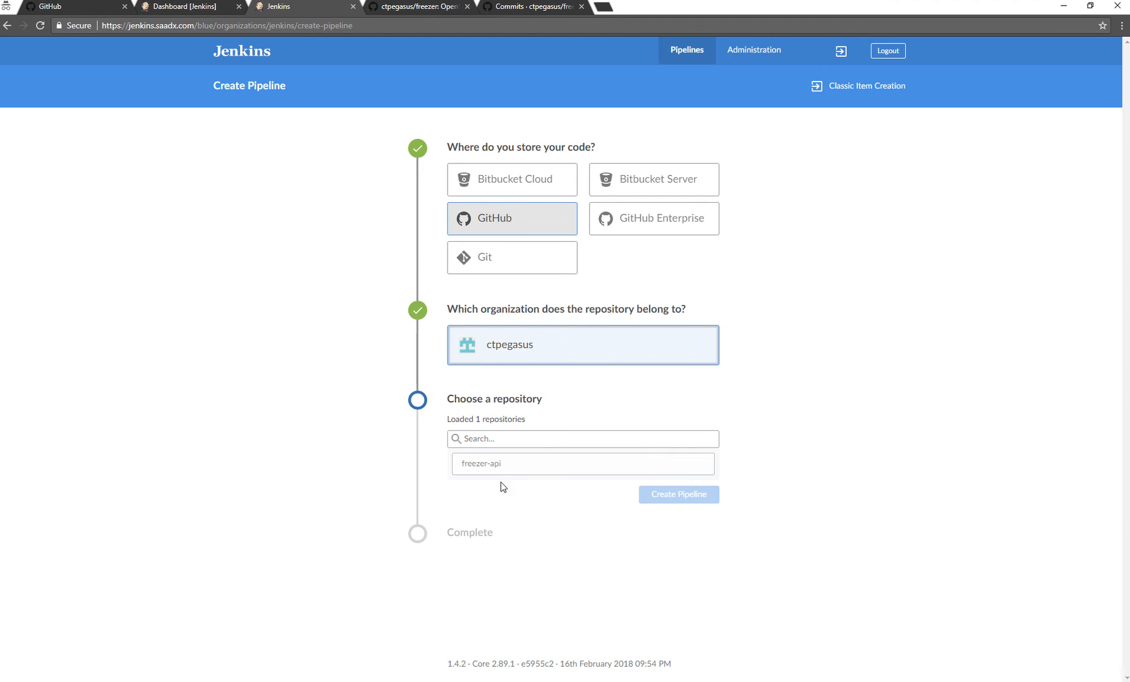
{"action": "left_click", "coordinate": [499, 442]}
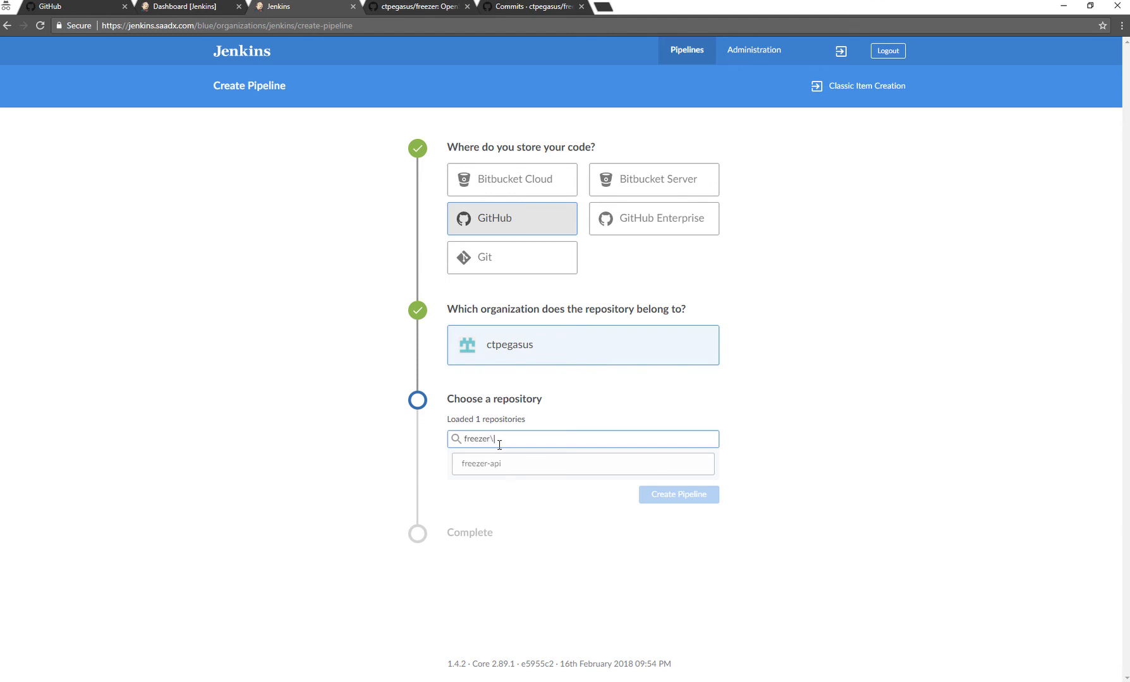
{"action": "type", "text": "freezer\\"}
{"action": "key", "text": "BackSpace"}
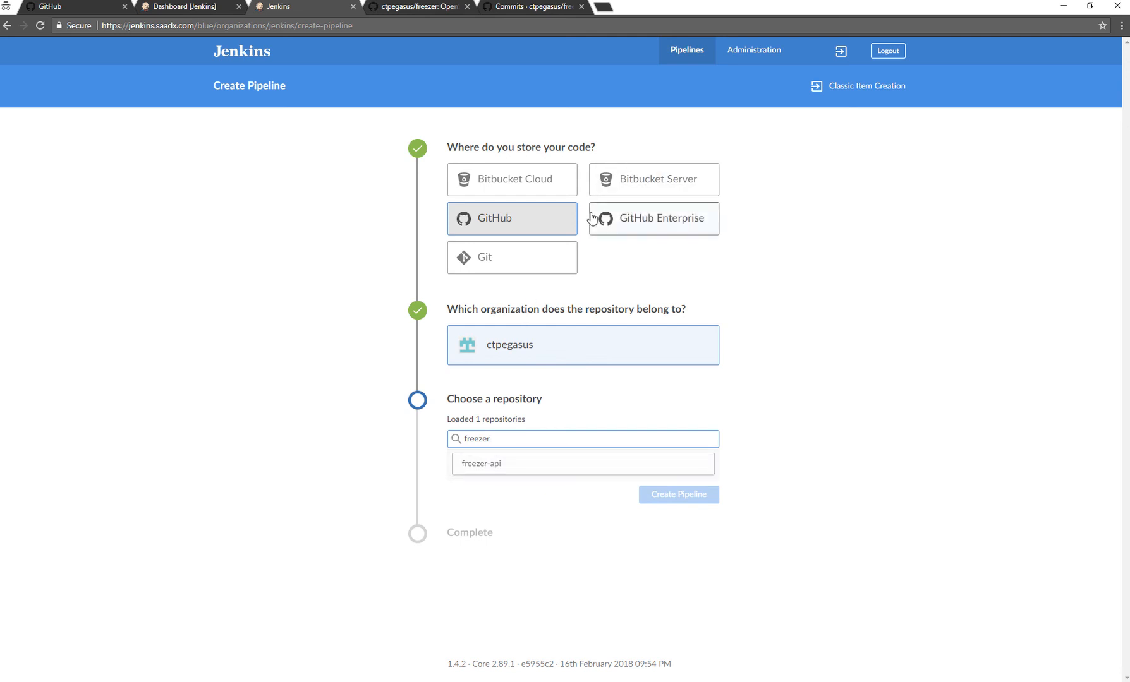
Reload the organization's repository list in the pipeline wizard and recheck the freezer fork on GitHub.
{"action": "left_click", "coordinate": [577, 352]}
{"action": "double_click", "coordinate": [577, 354]}
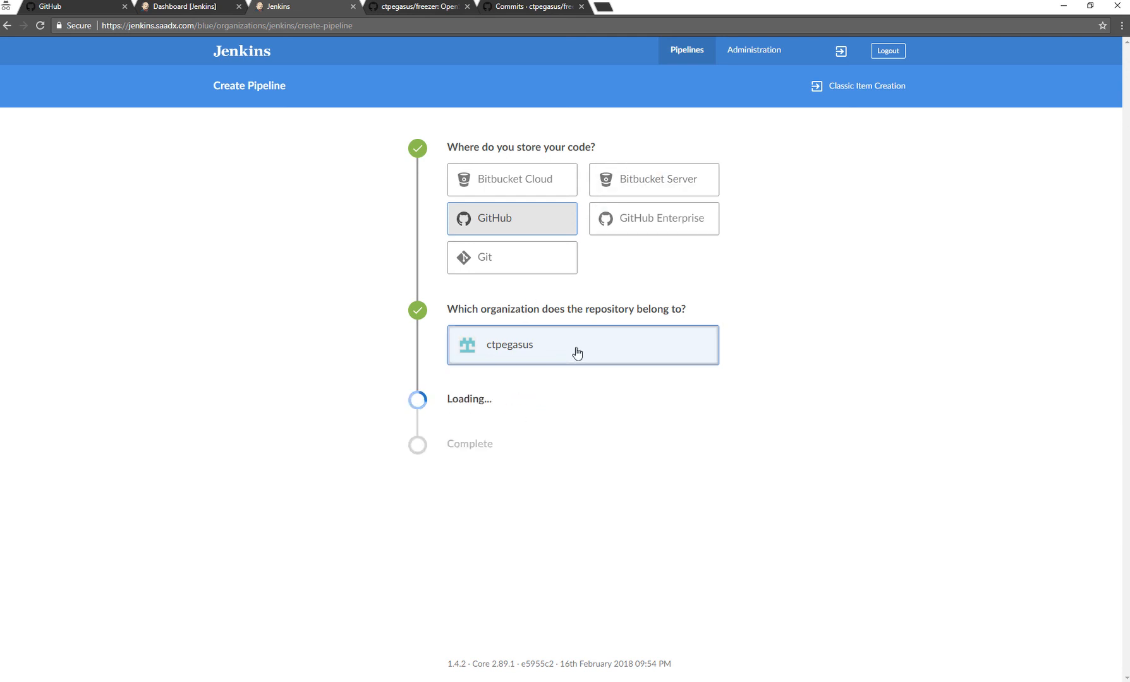
{"action": "left_click", "coordinate": [381, 464]}
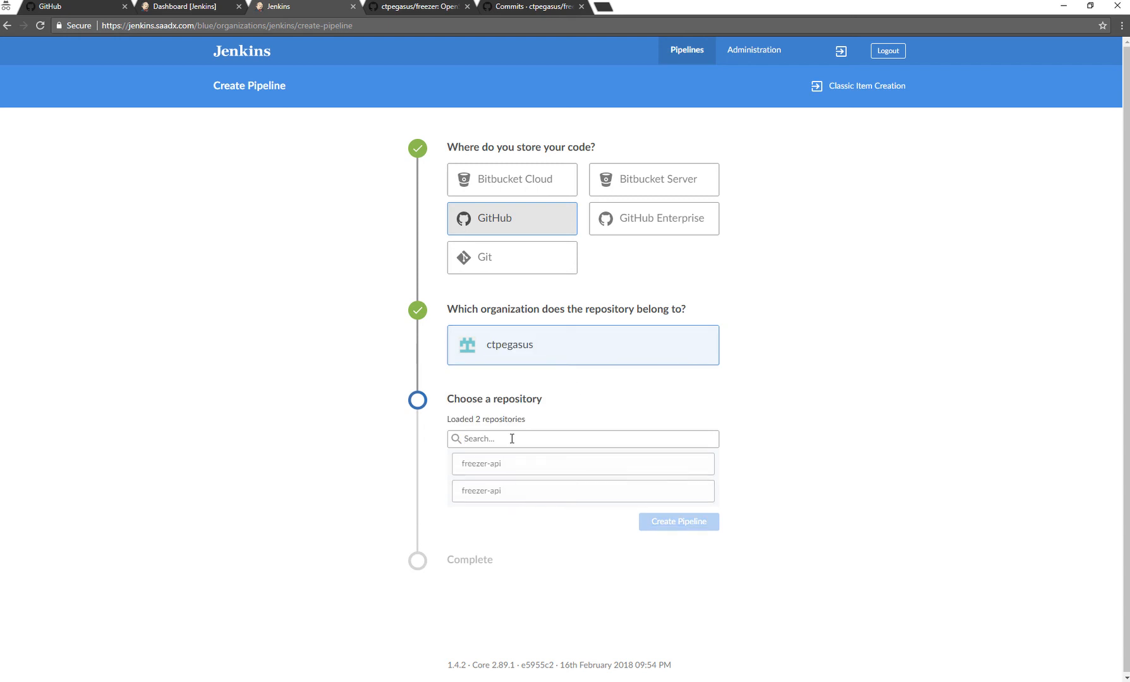
{"action": "left_click", "coordinate": [435, 8]}
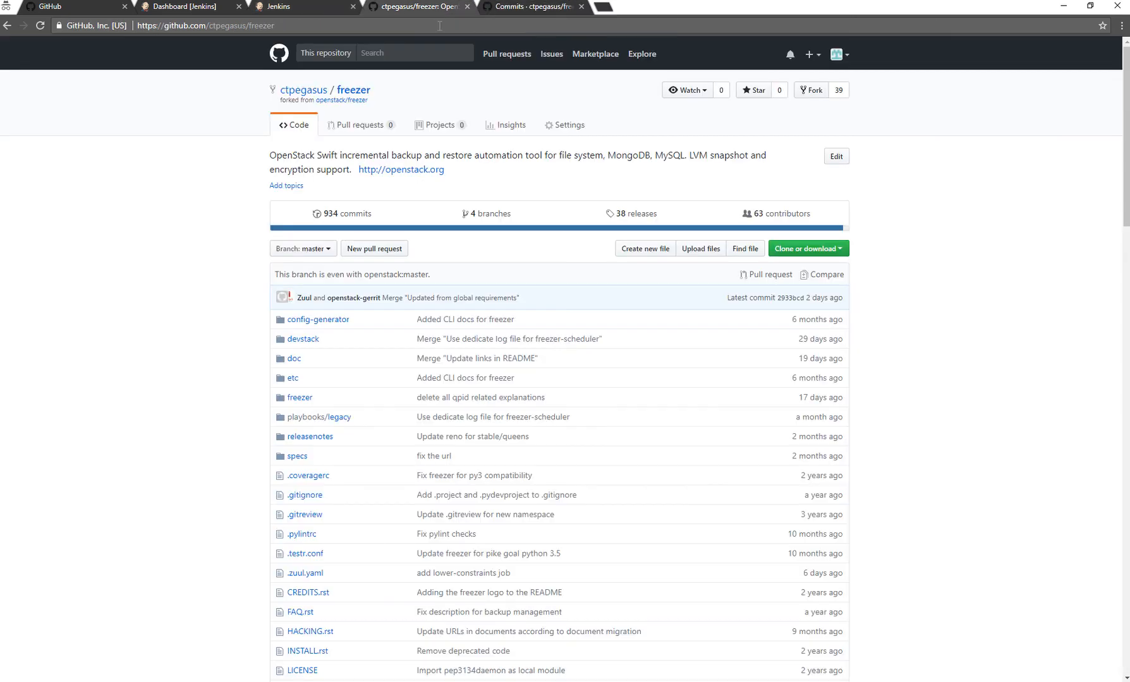
{"action": "left_click", "coordinate": [281, 6]}
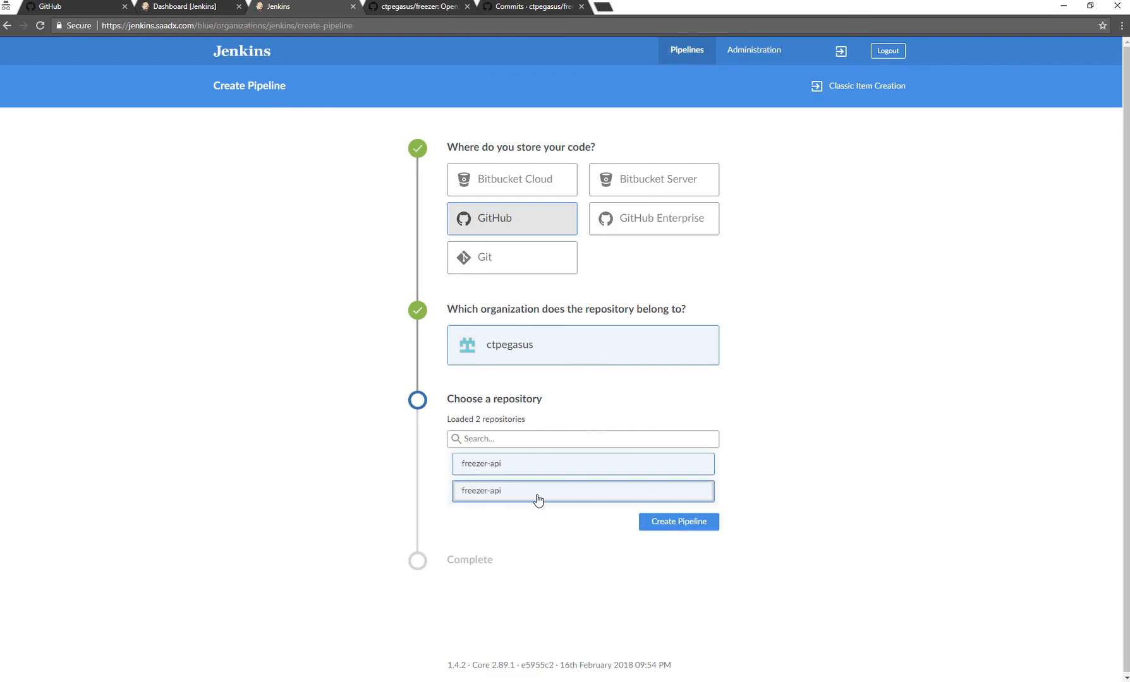
Try selecting each of the two freezer-api entries in the repository list.
{"action": "left_click", "coordinate": [502, 443]}
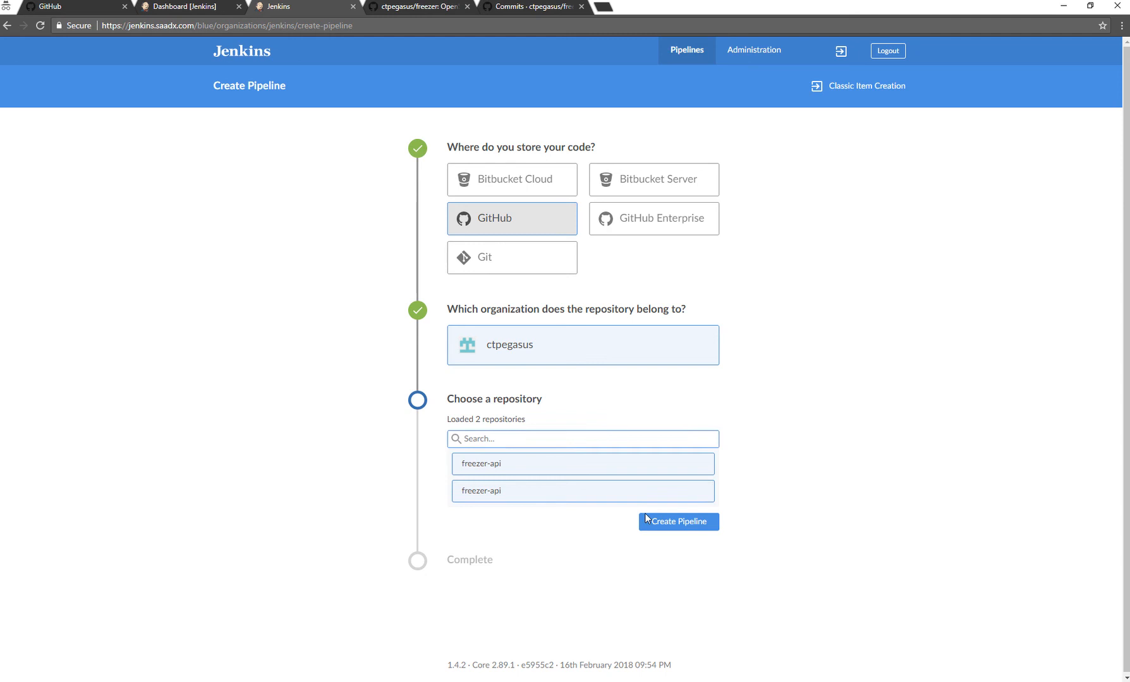
{"action": "left_click", "coordinate": [494, 466]}
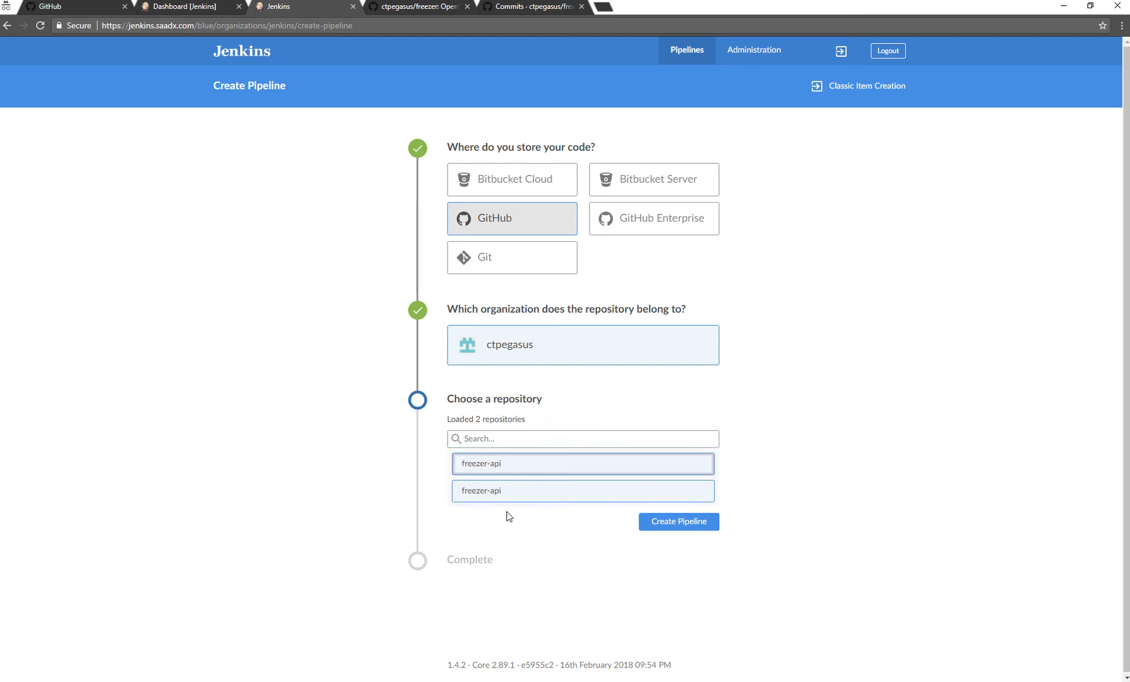
{"action": "left_click", "coordinate": [499, 496]}
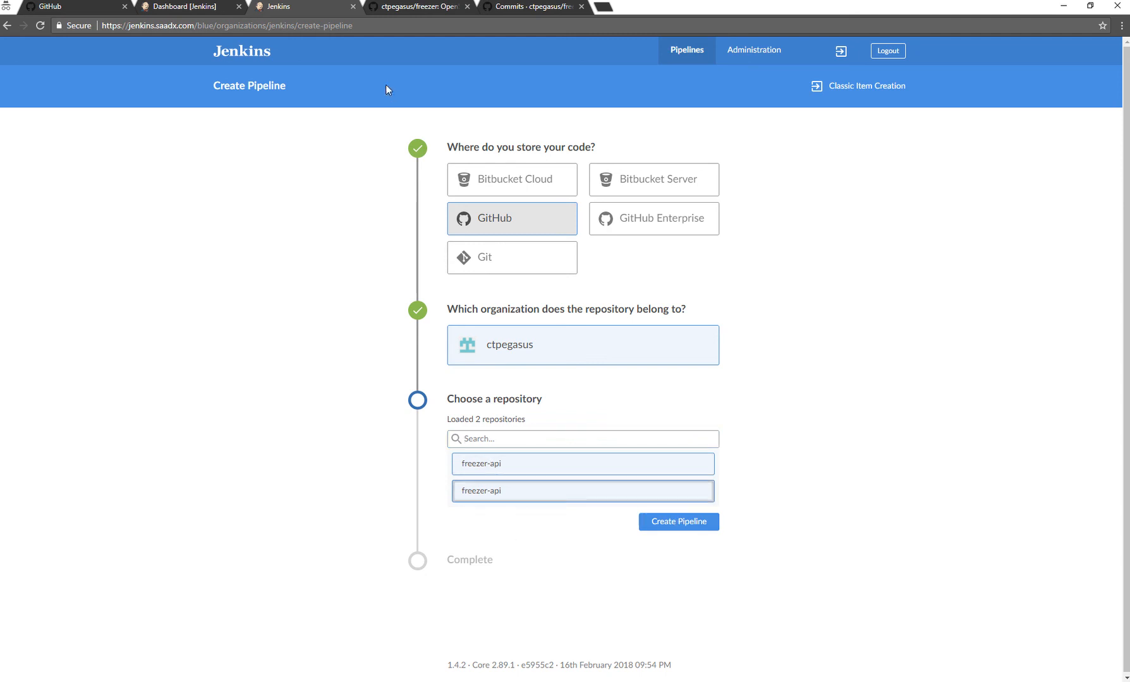
{"action": "left_click_drag", "start_coordinate": [208, 25], "coordinate": [504, 39]}
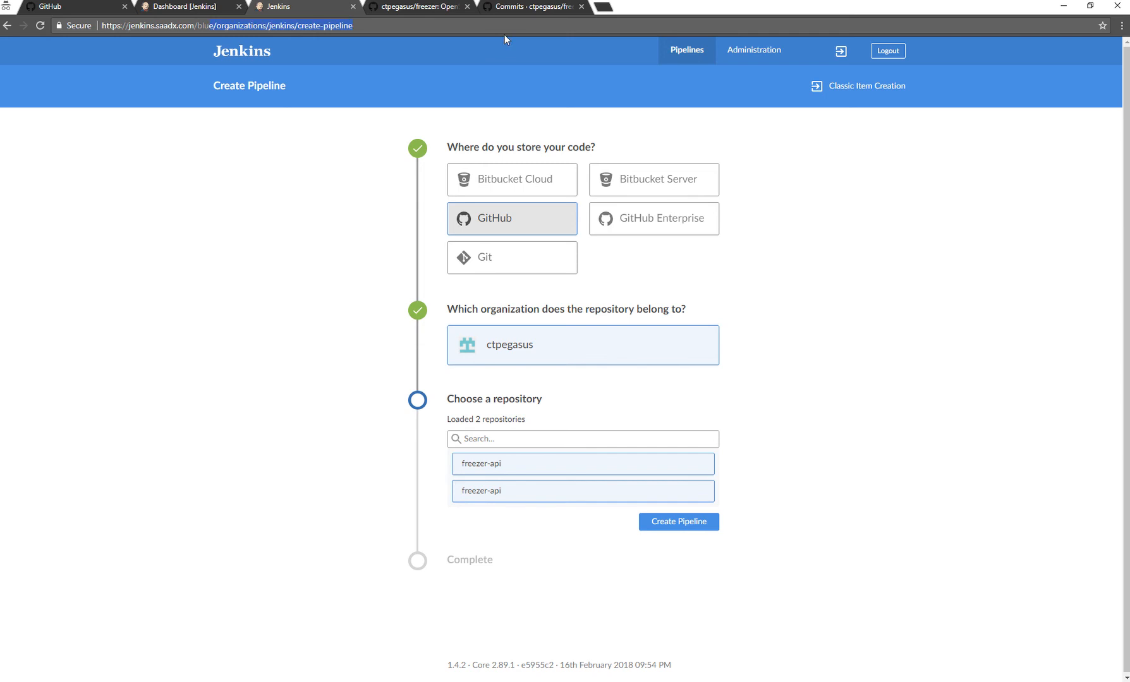
{"action": "key", "text": "BackSpace"}
{"action": "key", "text": "BackSpace"}
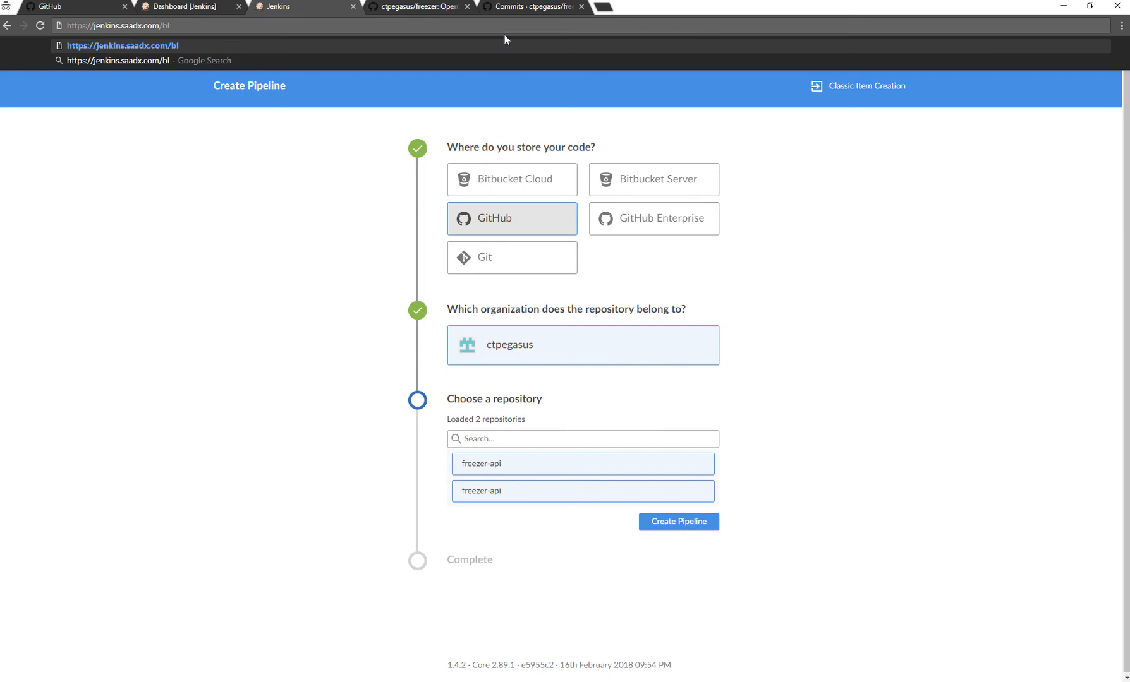
{"action": "type", "text": "ue"}
{"action": "key", "text": "Return"}
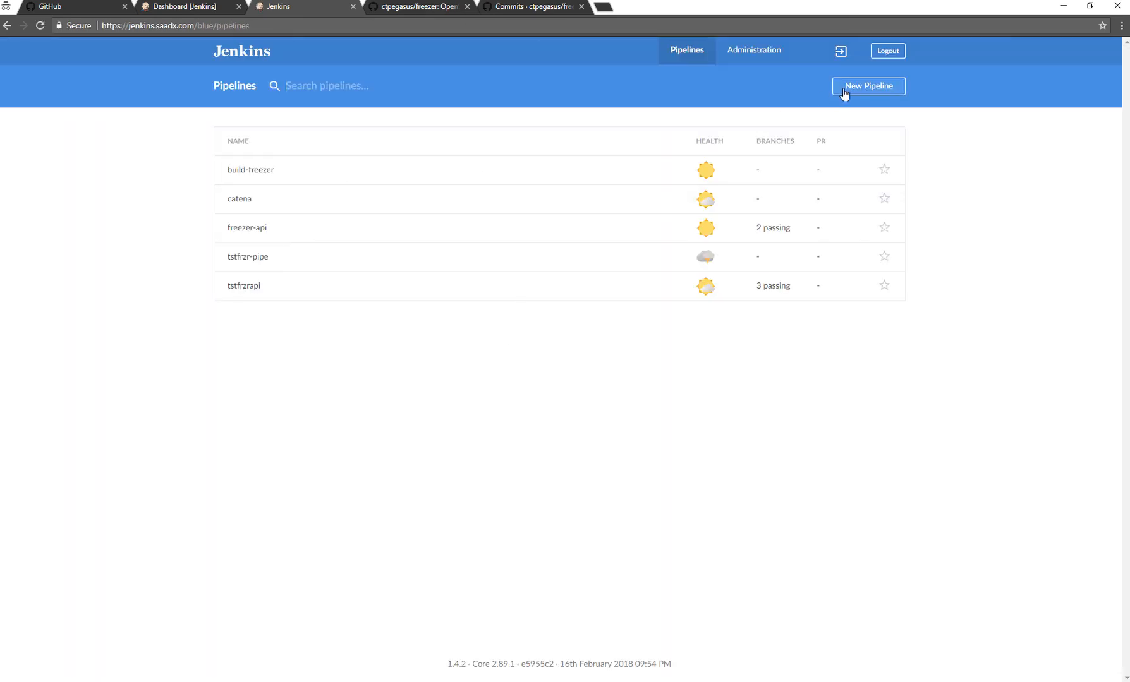
Create a new GitHub pipeline for the organization ctpegasus using the freezer repository.
{"action": "left_click", "coordinate": [844, 93]}
{"action": "left_click", "coordinate": [506, 219]}
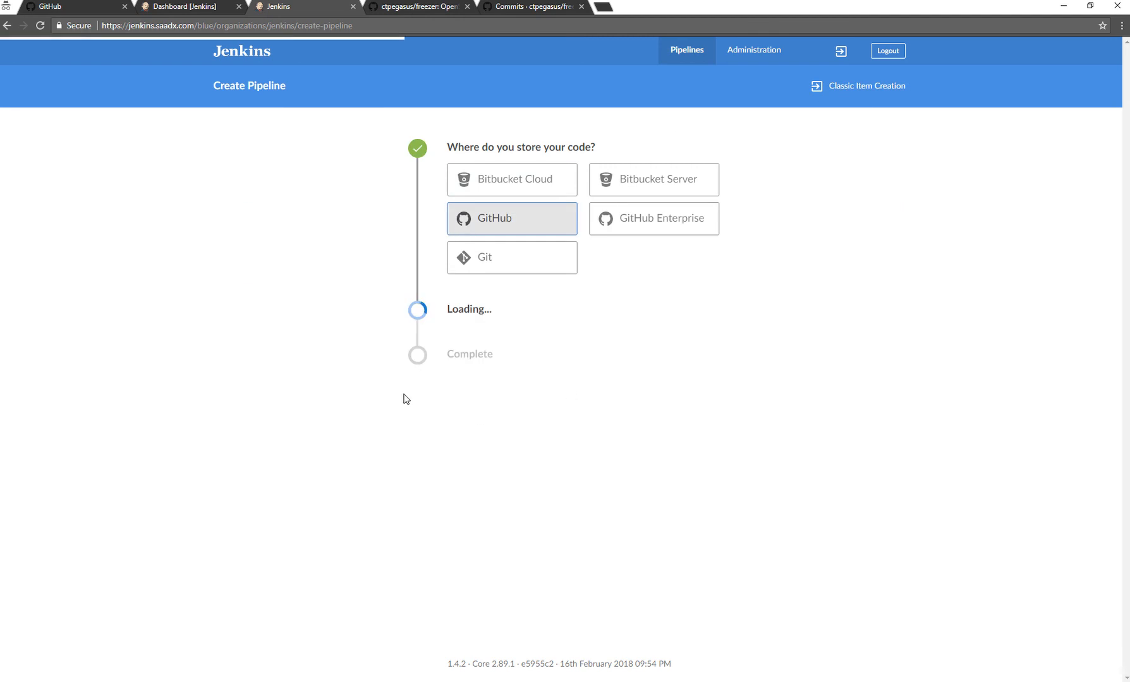
{"action": "left_click", "coordinate": [507, 355]}
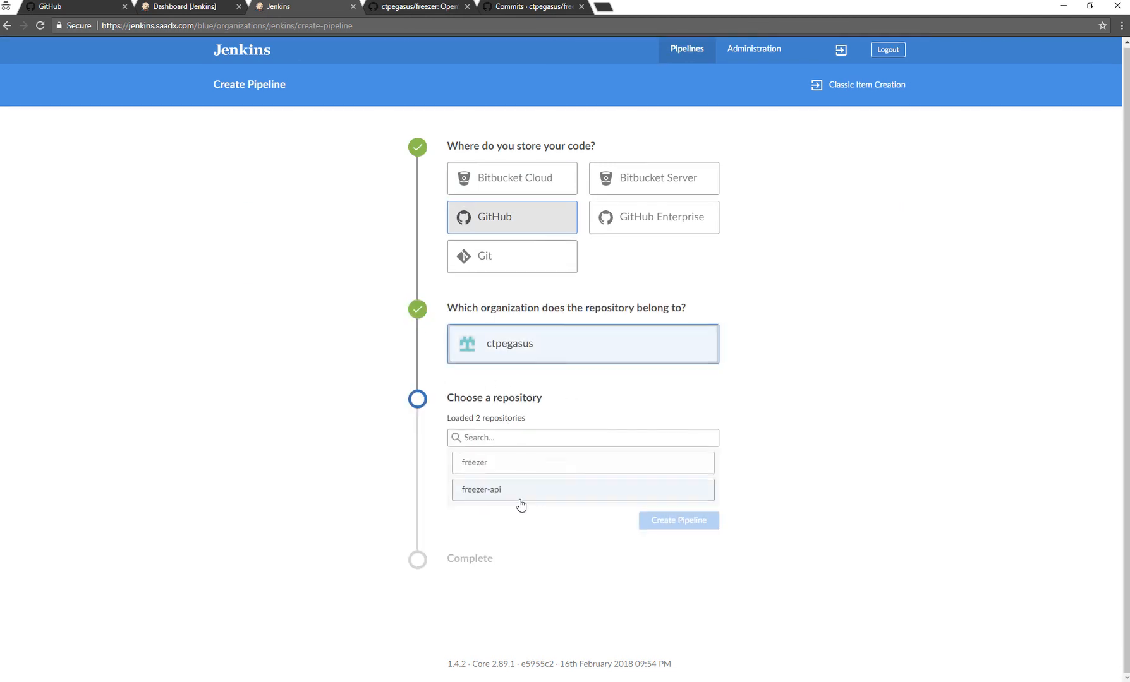
{"action": "left_click", "coordinate": [501, 465]}
{"action": "left_click", "coordinate": [711, 519]}
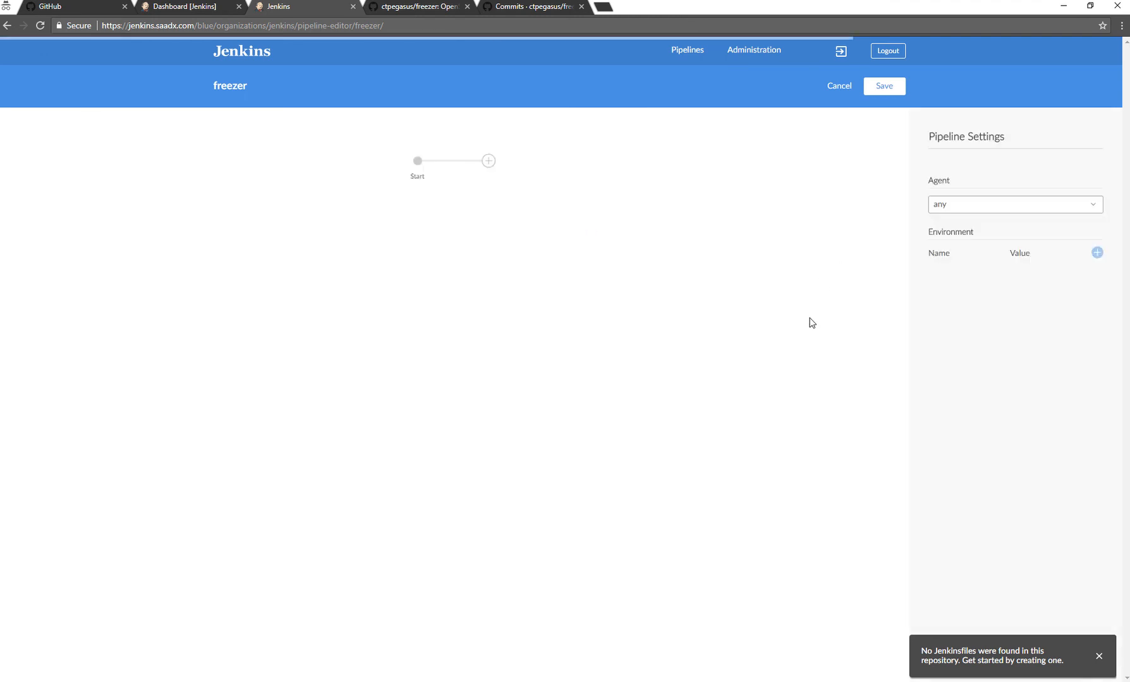
Add a first stage to the freezer pipeline with a Print Message step reading "Hello World!".
{"action": "left_click", "coordinate": [488, 161]}
{"action": "left_click", "coordinate": [986, 254]}
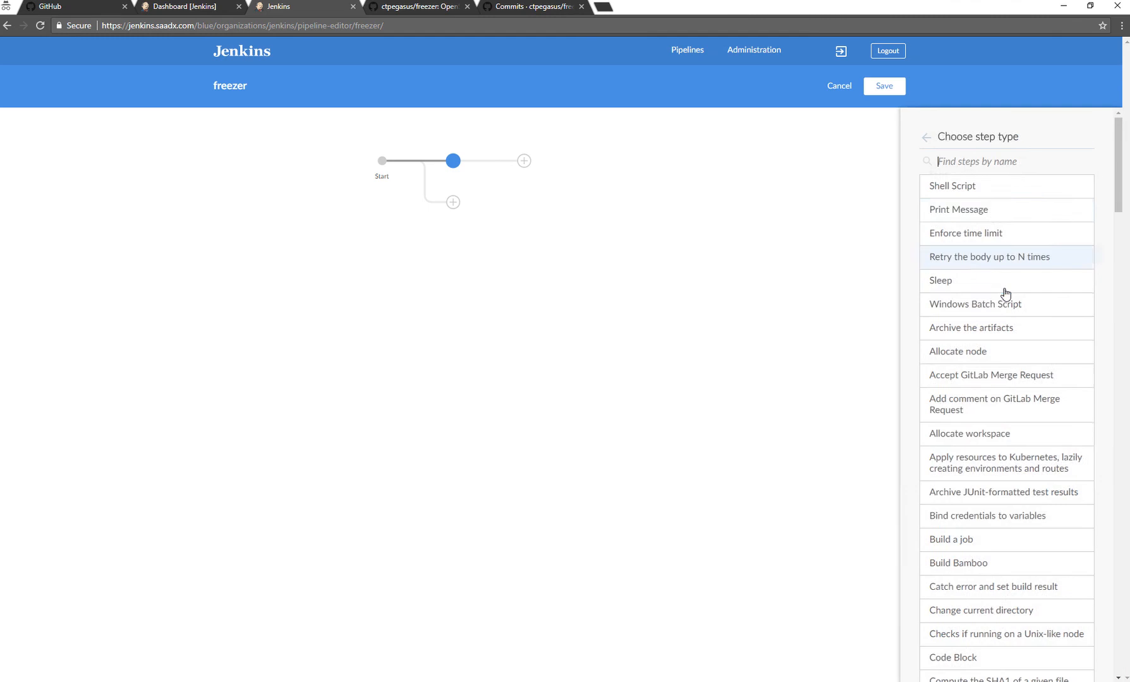
{"action": "left_click", "coordinate": [982, 210]}
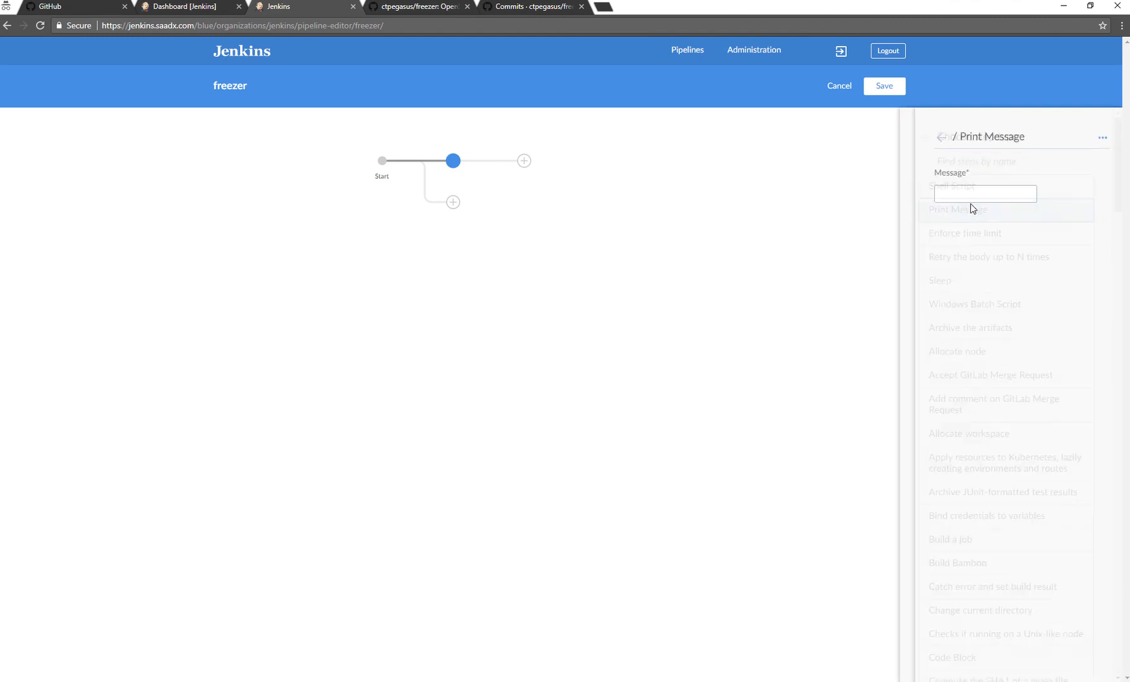
{"action": "left_click", "coordinate": [963, 192]}
{"action": "type", "text": "Hello World!"}
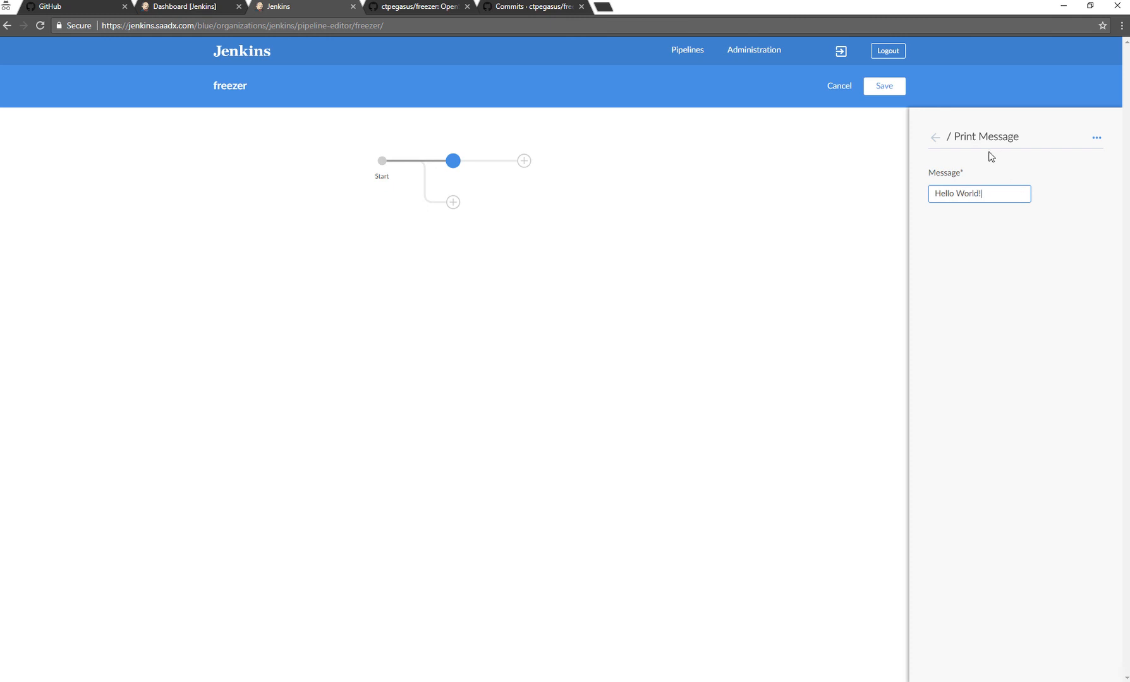
{"action": "left_click", "coordinate": [935, 139]}
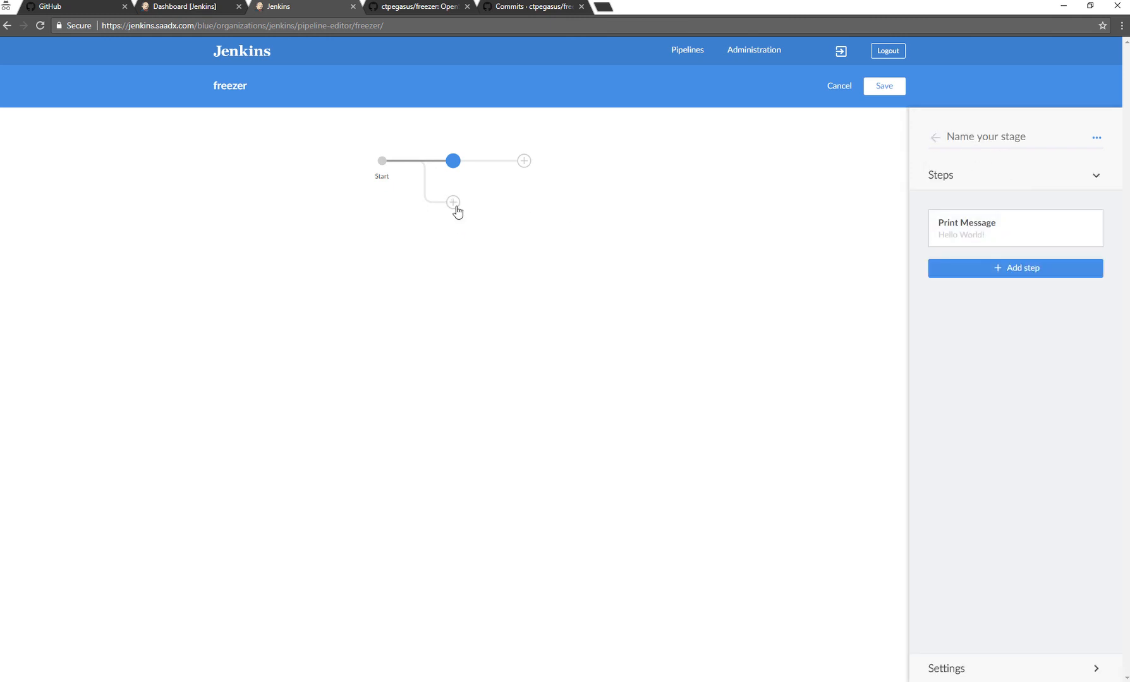
Add a second stage after the first one in the freezer pipeline.
{"action": "left_click", "coordinate": [618, 332]}
{"action": "left_click", "coordinate": [449, 163]}
{"action": "left_click", "coordinate": [524, 161]}
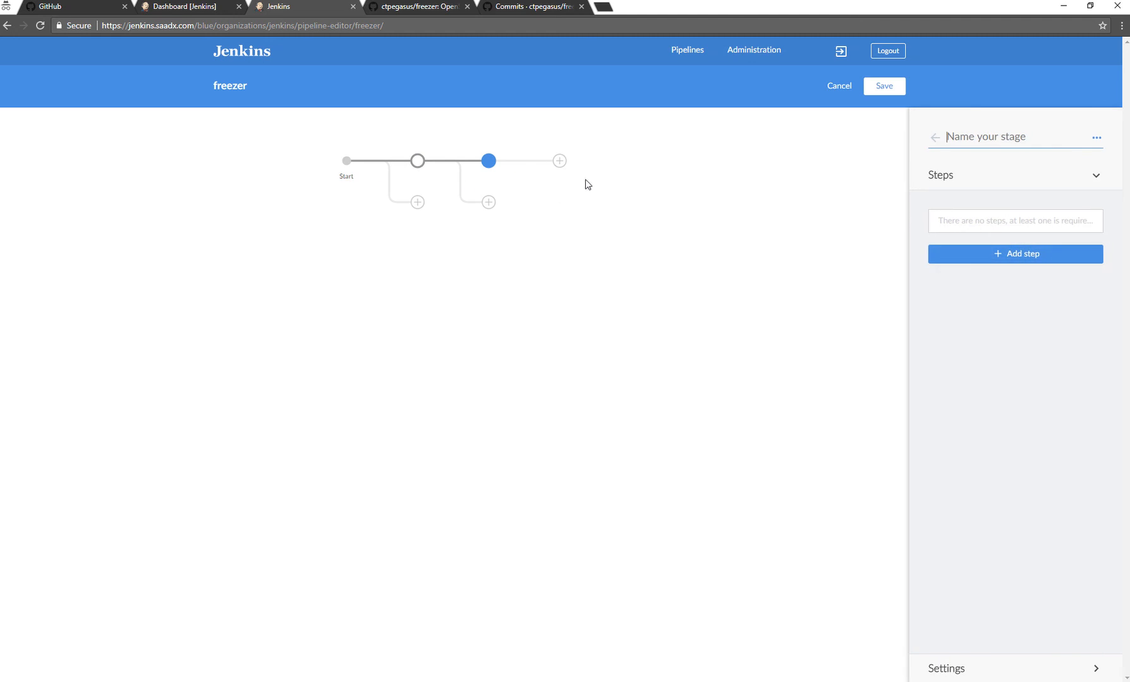
{"action": "left_click", "coordinate": [962, 255]}
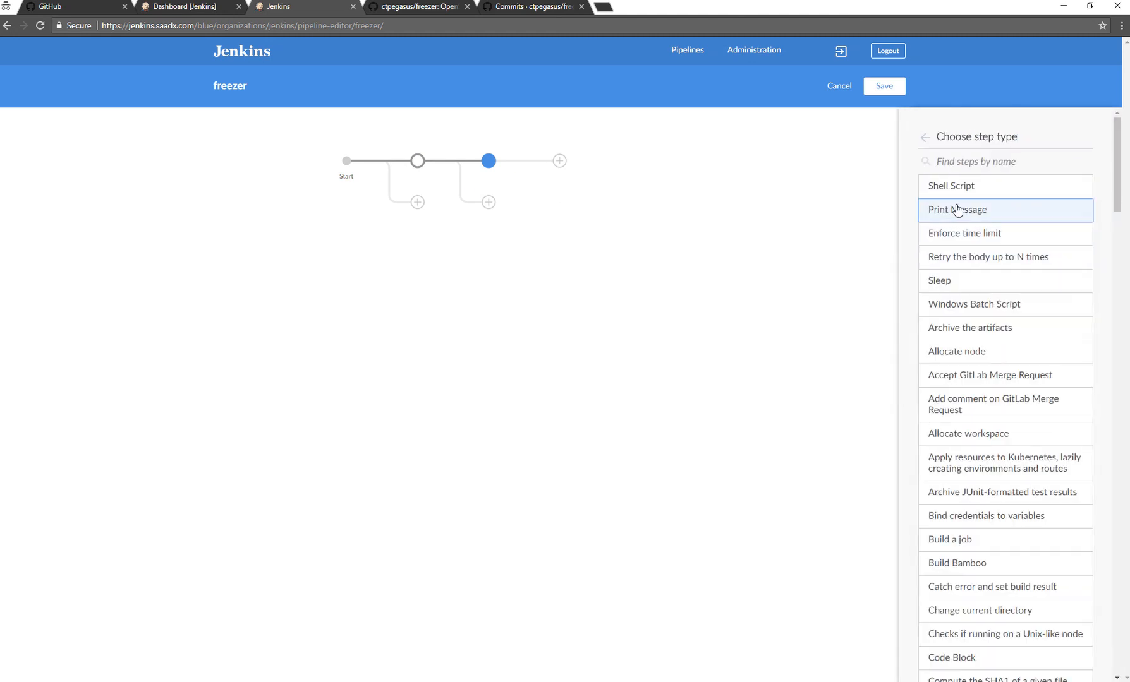
{"action": "left_click", "coordinate": [954, 210]}
{"action": "left_click", "coordinate": [963, 200]}
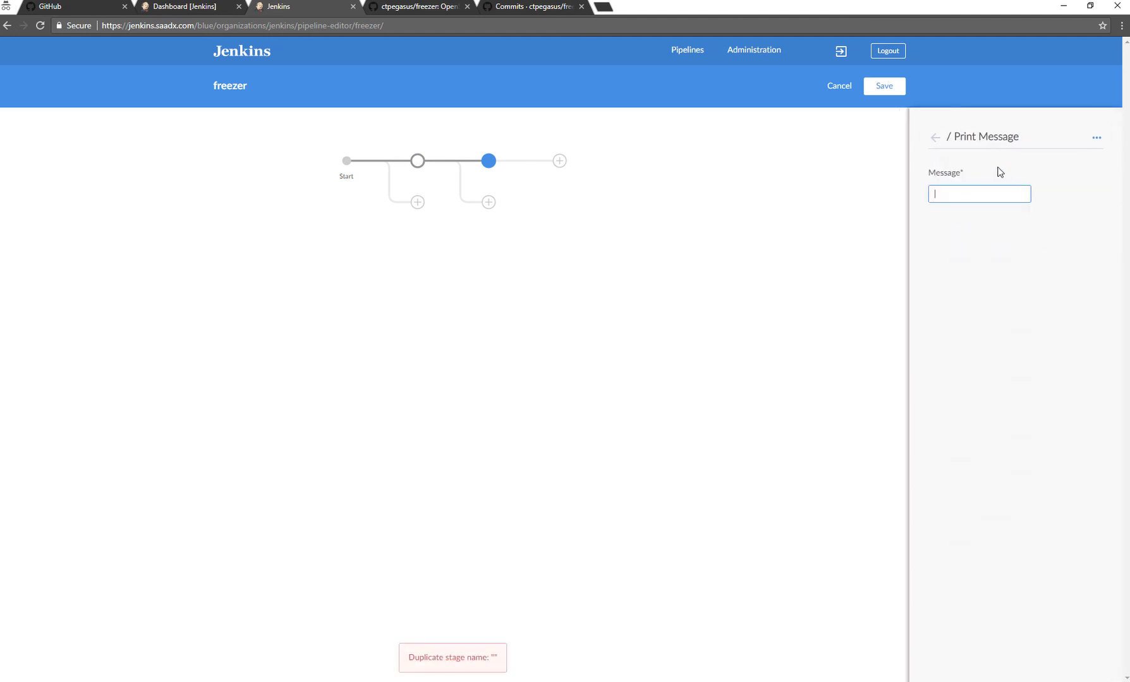
{"action": "left_click", "coordinate": [1096, 138]}
{"action": "left_click", "coordinate": [1079, 163]}
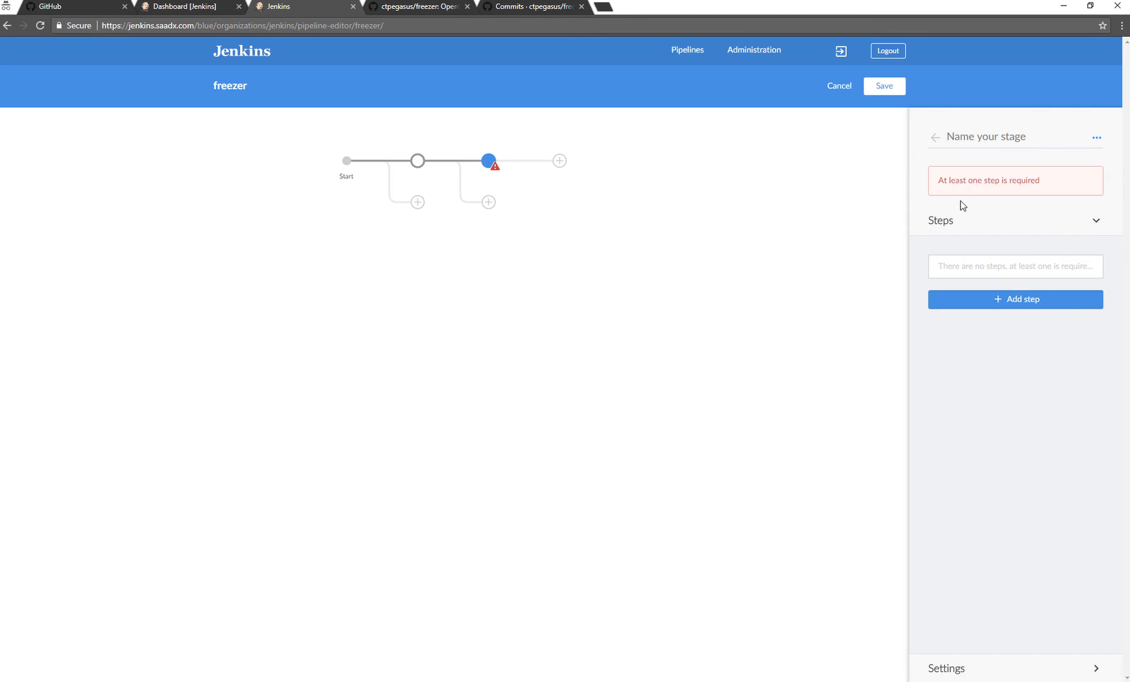
Add a Shell Script step running "ls -lh" to the second stage and try to save the pipeline.
{"action": "left_click", "coordinate": [971, 297]}
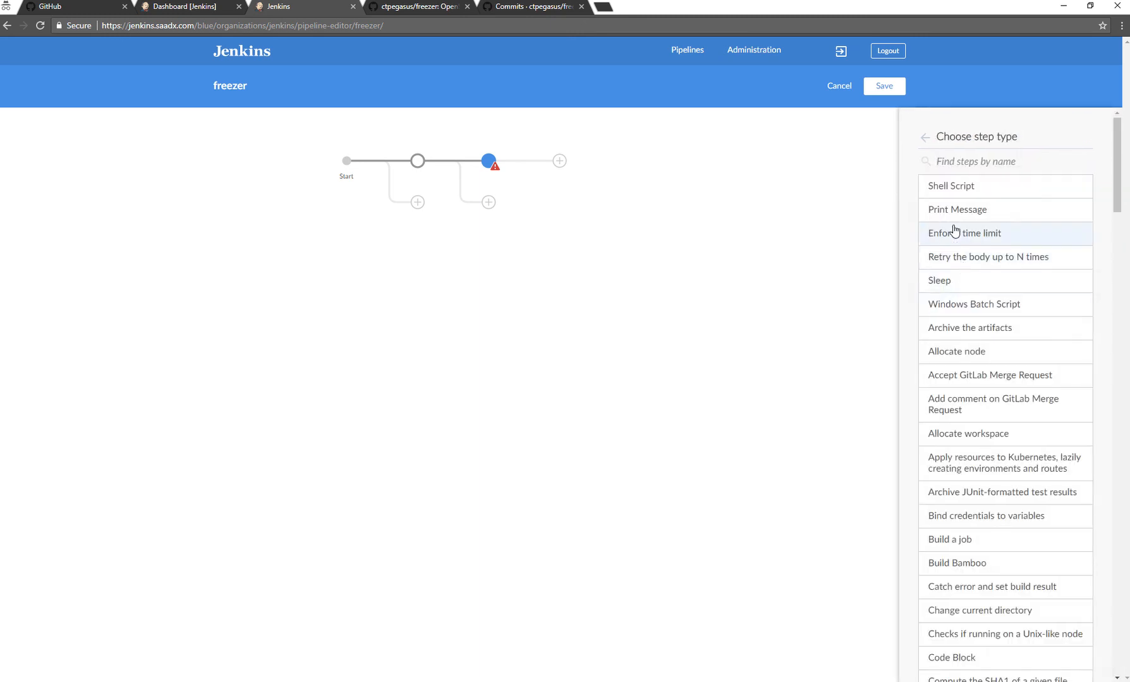
{"action": "left_click", "coordinate": [953, 197]}
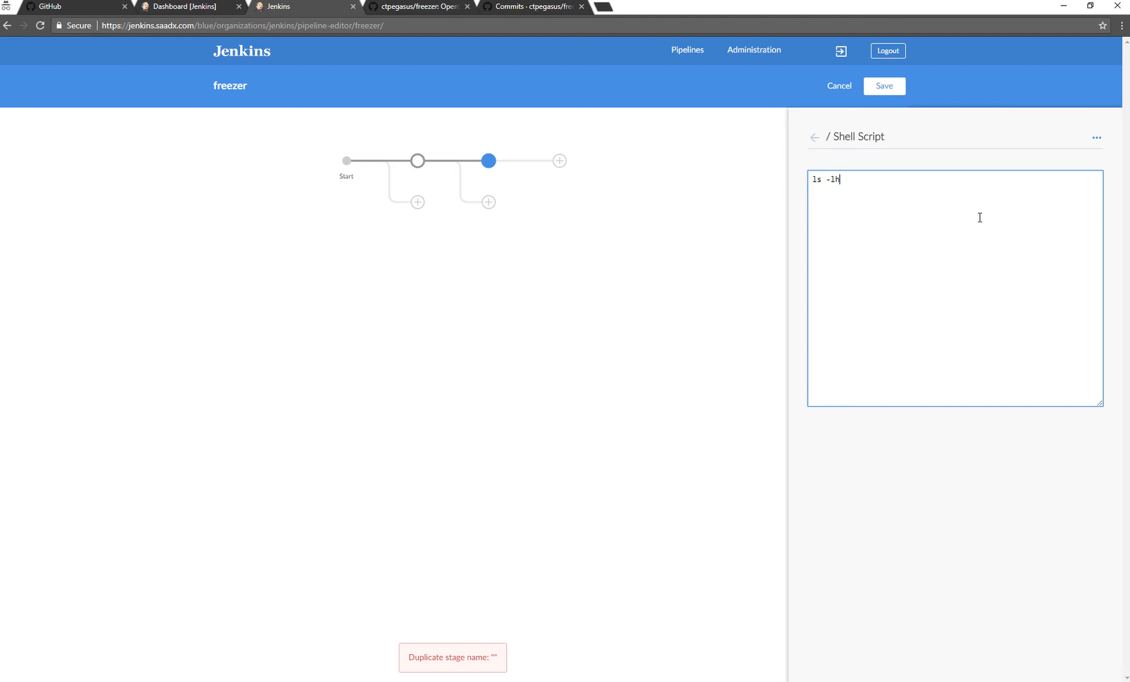
{"action": "left_click", "coordinate": [815, 137]}
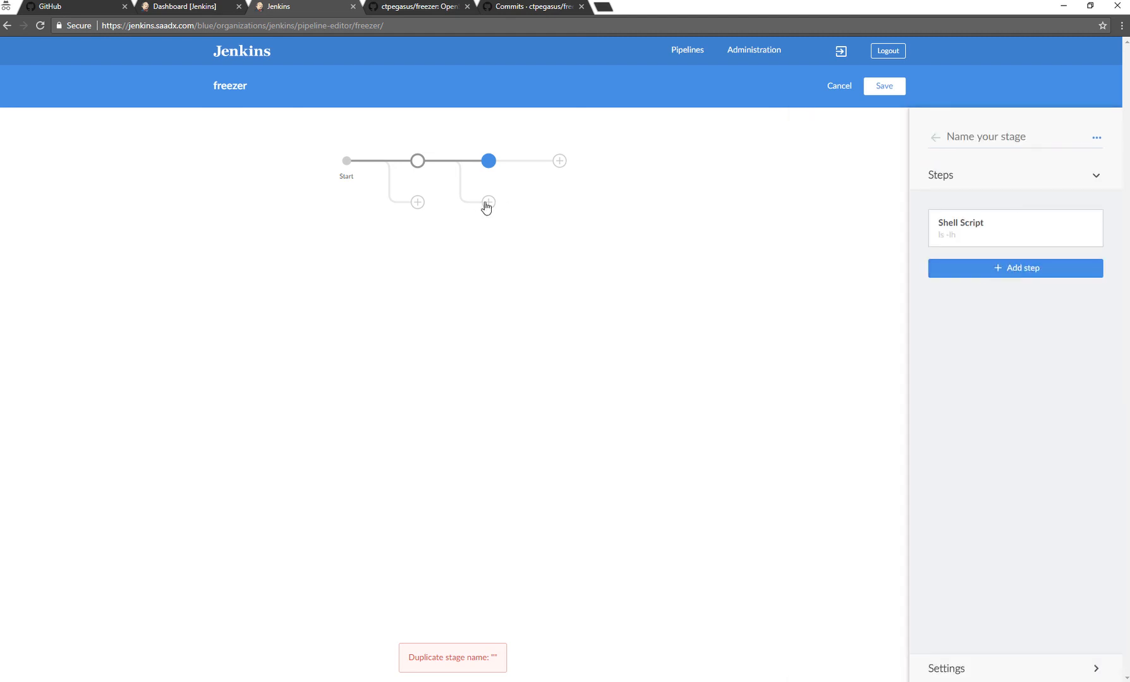
{"action": "left_click", "coordinate": [428, 229]}
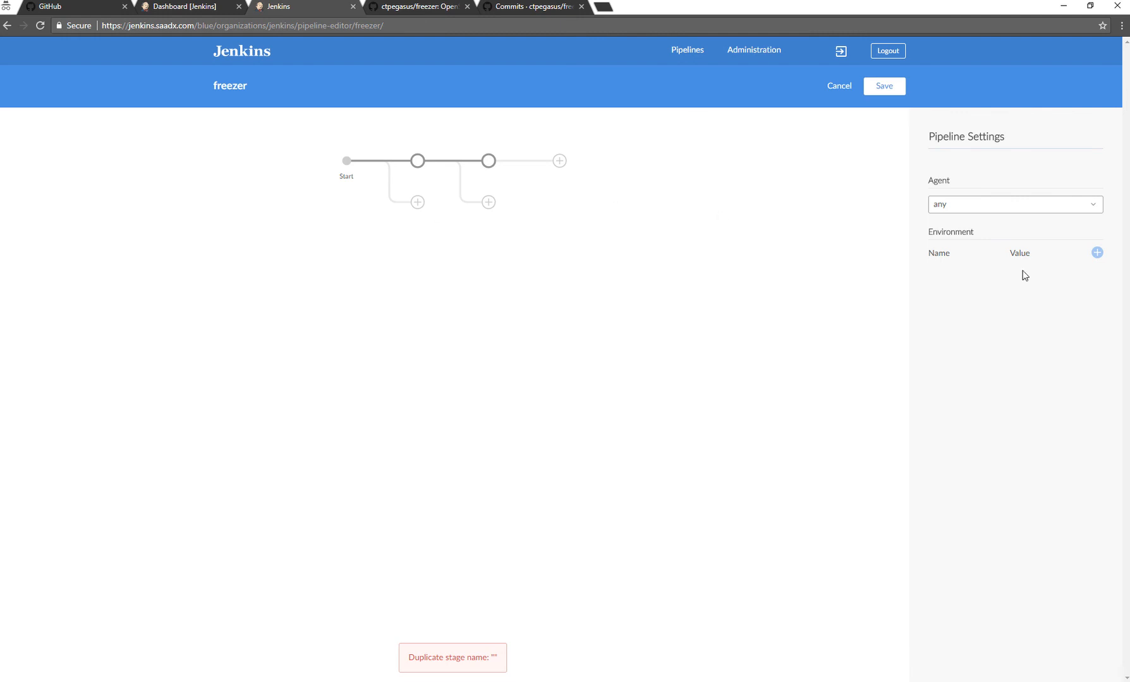
{"action": "left_click", "coordinate": [883, 87]}
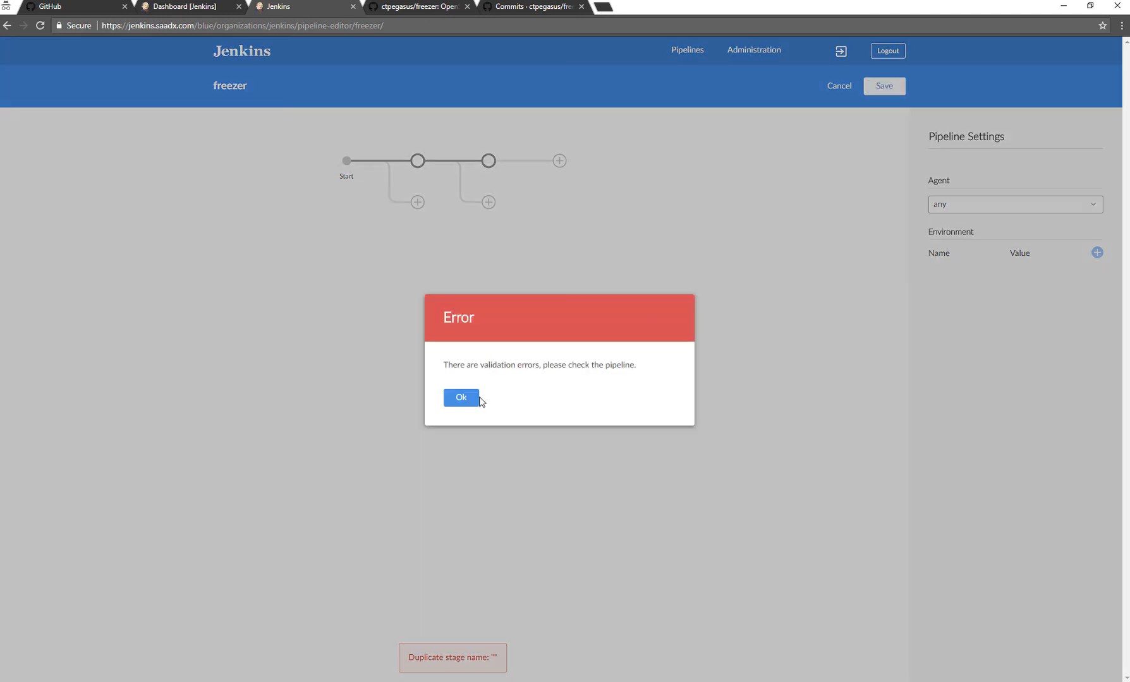
{"action": "left_click", "coordinate": [459, 398]}
Name the stage containing the "Hello World!" message "First".
{"action": "left_click", "coordinate": [489, 163]}
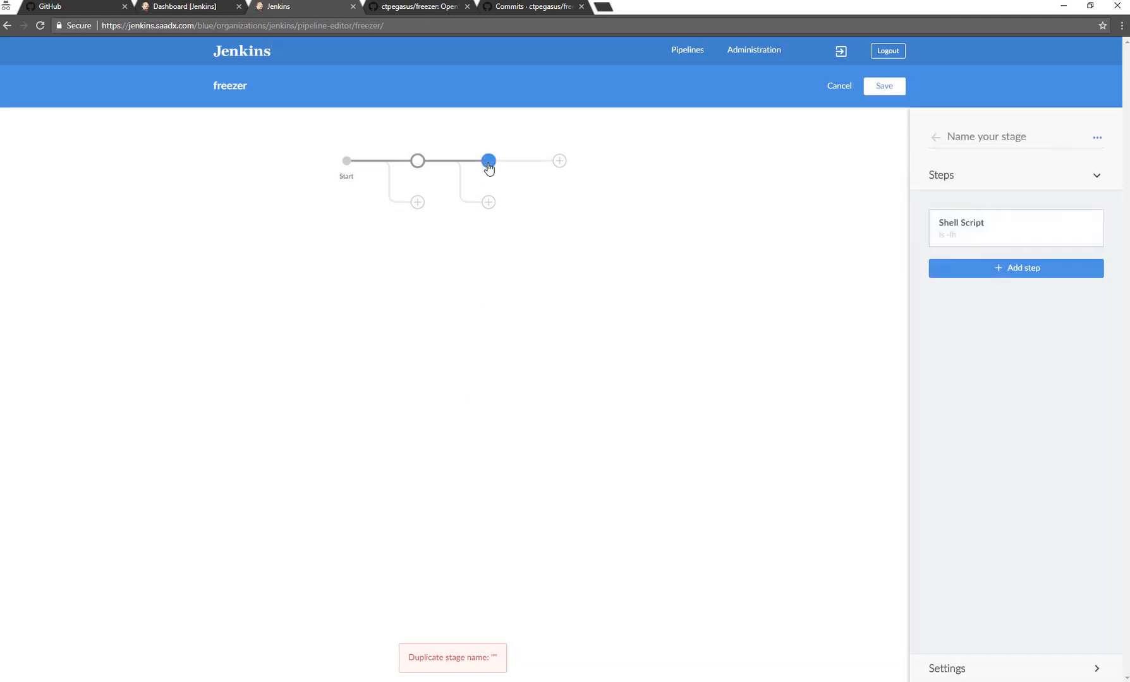
{"action": "left_click", "coordinate": [1040, 138]}
{"action": "left_click", "coordinate": [419, 164]}
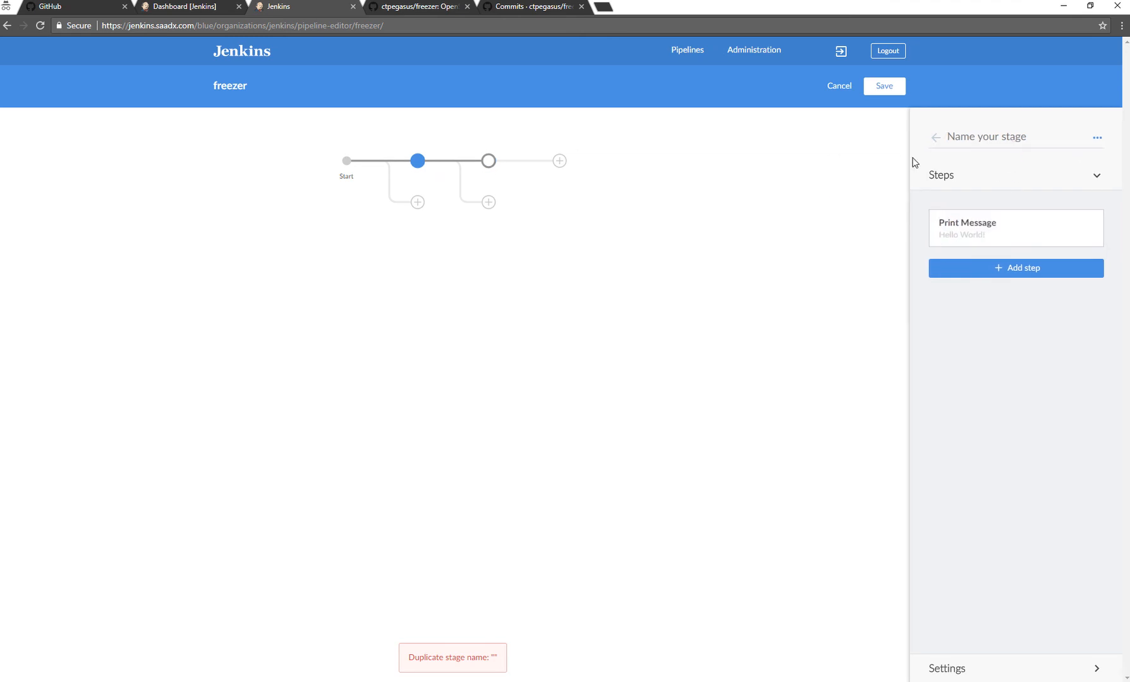
{"action": "left_click", "coordinate": [968, 143]}
{"action": "type", "text": "F"}
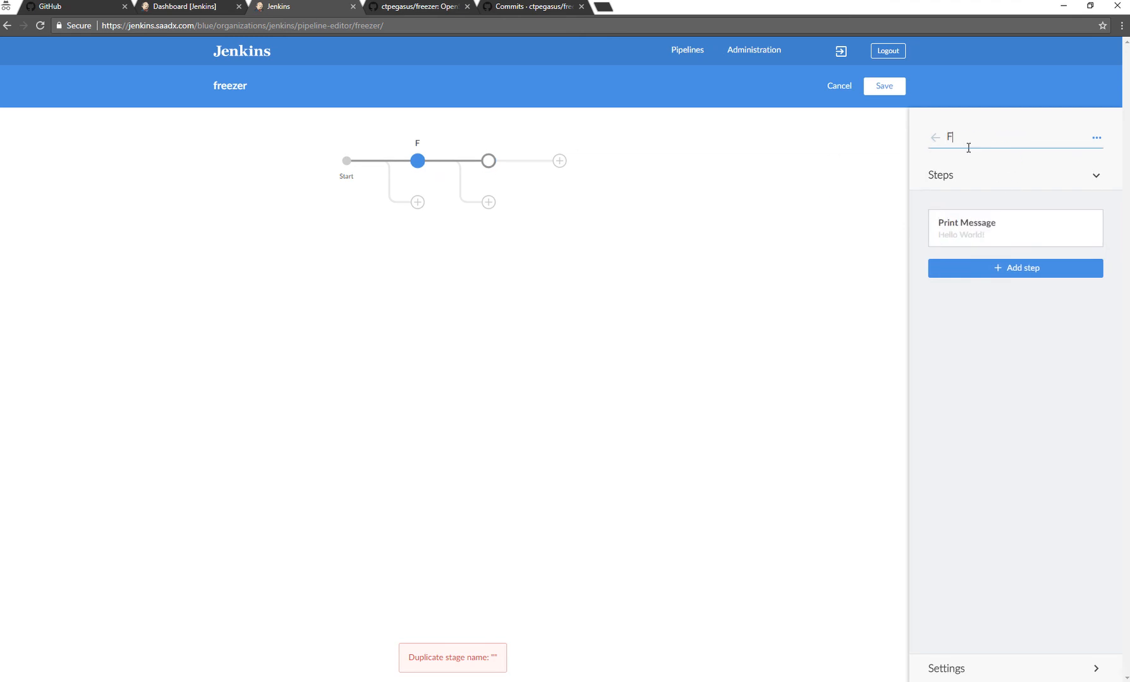
{"action": "type", "text": "irst"}
{"action": "left_click", "coordinate": [876, 169]}
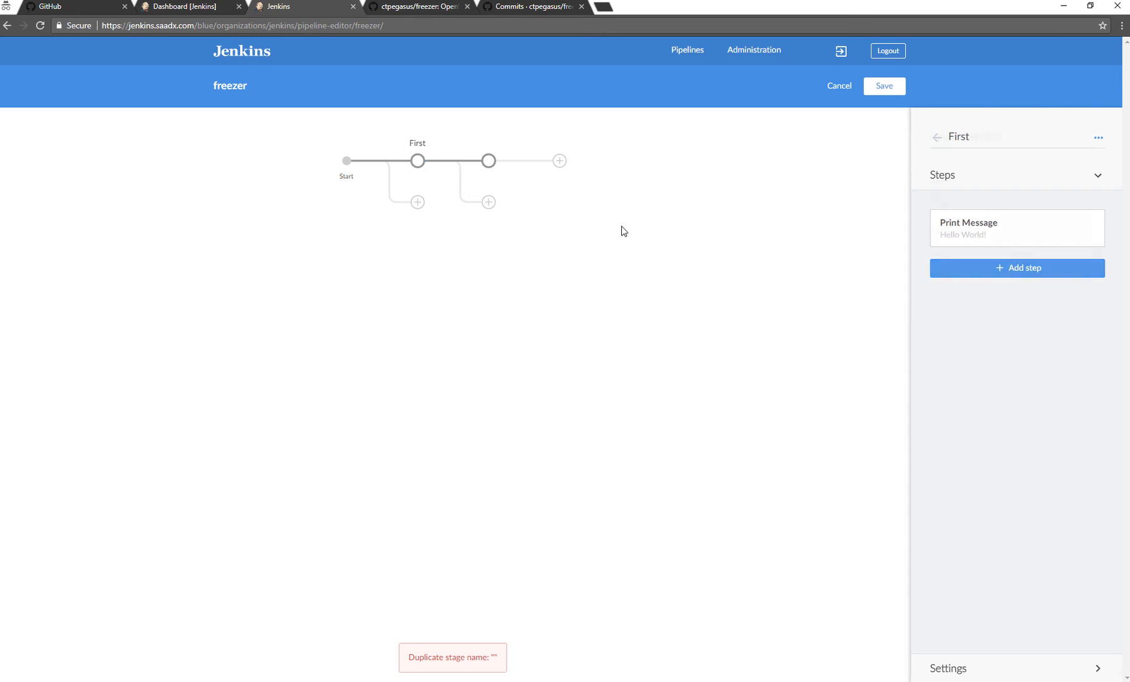
Add a stage parallel to First and name it "Second".
{"action": "left_click", "coordinate": [417, 203]}
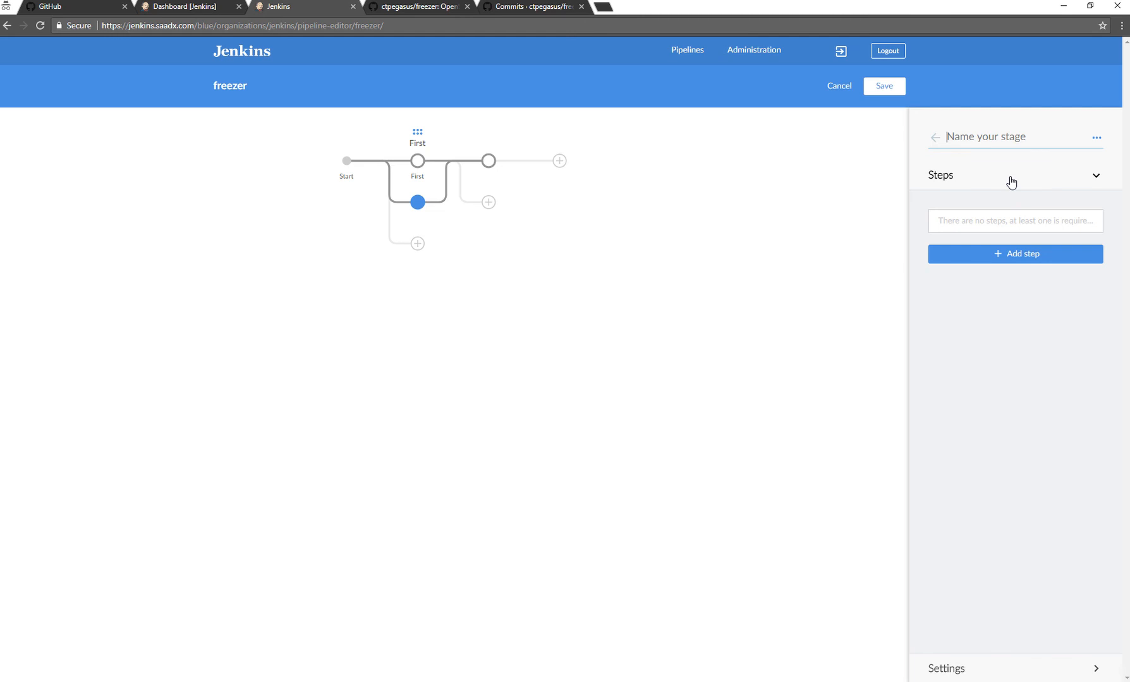
{"action": "type", "text": "Second"}
{"action": "key", "text": "BackSpace"}
{"action": "key", "text": "BackSpace"}
{"action": "key", "text": "BackSpace"}
{"action": "key", "text": "BackSpace"}
{"action": "key", "text": "BackSpace"}
{"action": "key", "text": "BackSpace"}
{"action": "type", "text": "API"}
{"action": "key", "text": "BackSpace"}
{"action": "key", "text": "BackSpace"}
{"action": "key", "text": "BackSpace"}
{"action": "type", "text": "Second"}
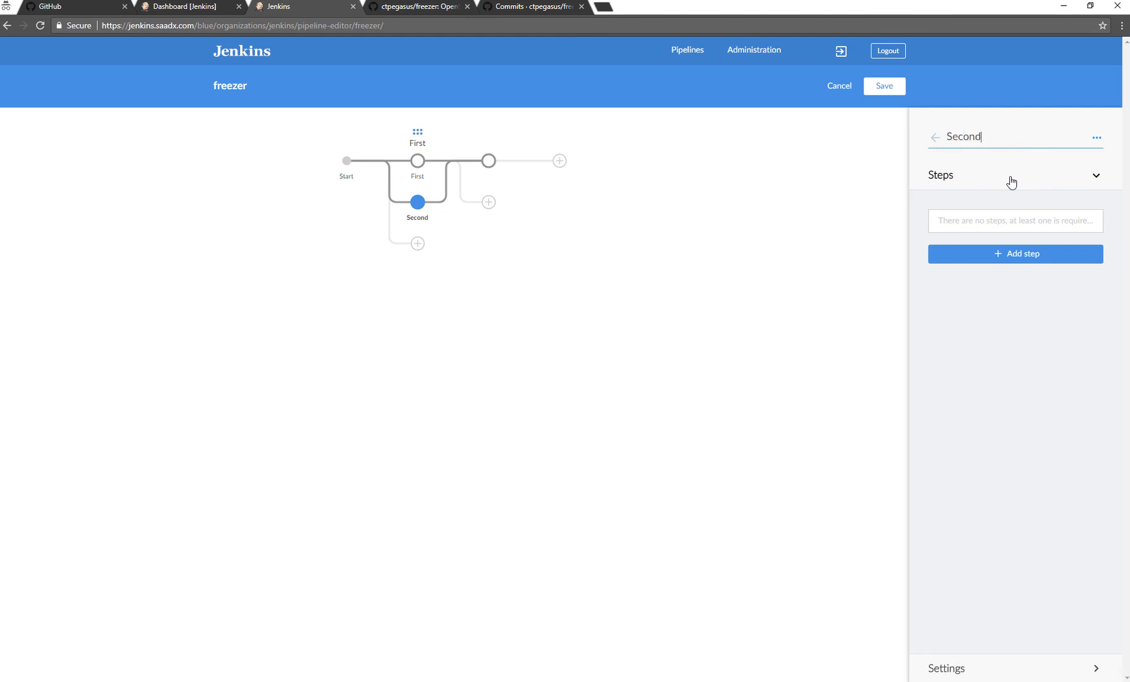
Add a Print Message step reading "Welcome to Jenkins" to the Second stage.
{"action": "left_click", "coordinate": [1003, 256]}
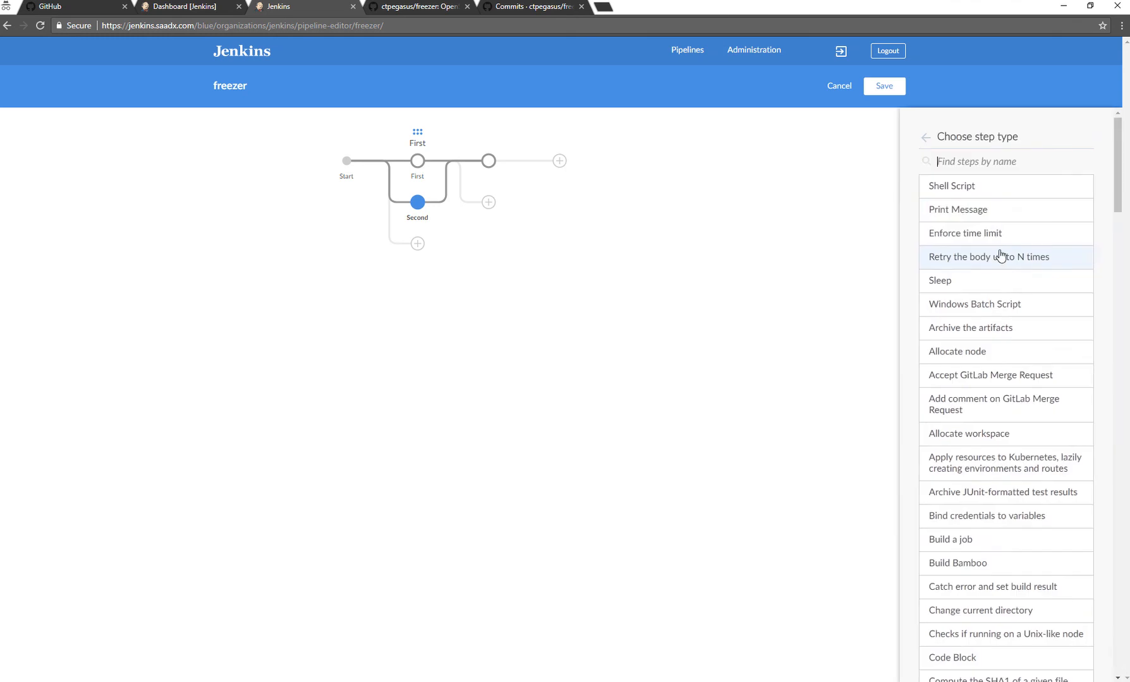
{"action": "left_click", "coordinate": [961, 214]}
{"action": "left_click", "coordinate": [973, 197]}
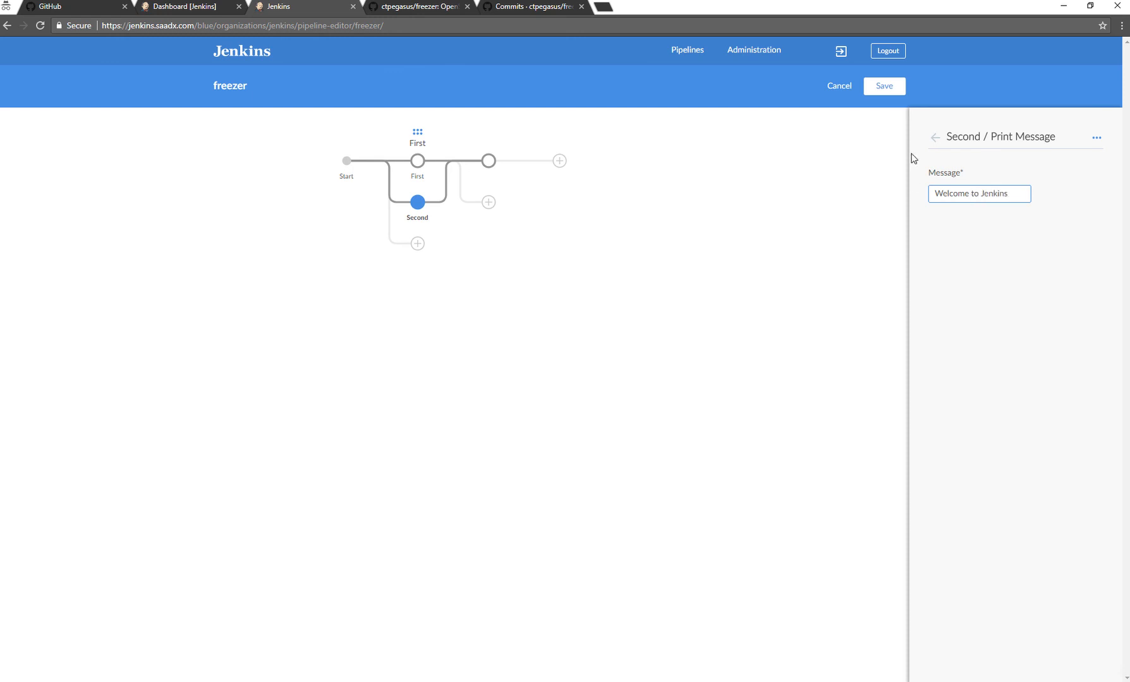
{"action": "left_click", "coordinate": [935, 138]}
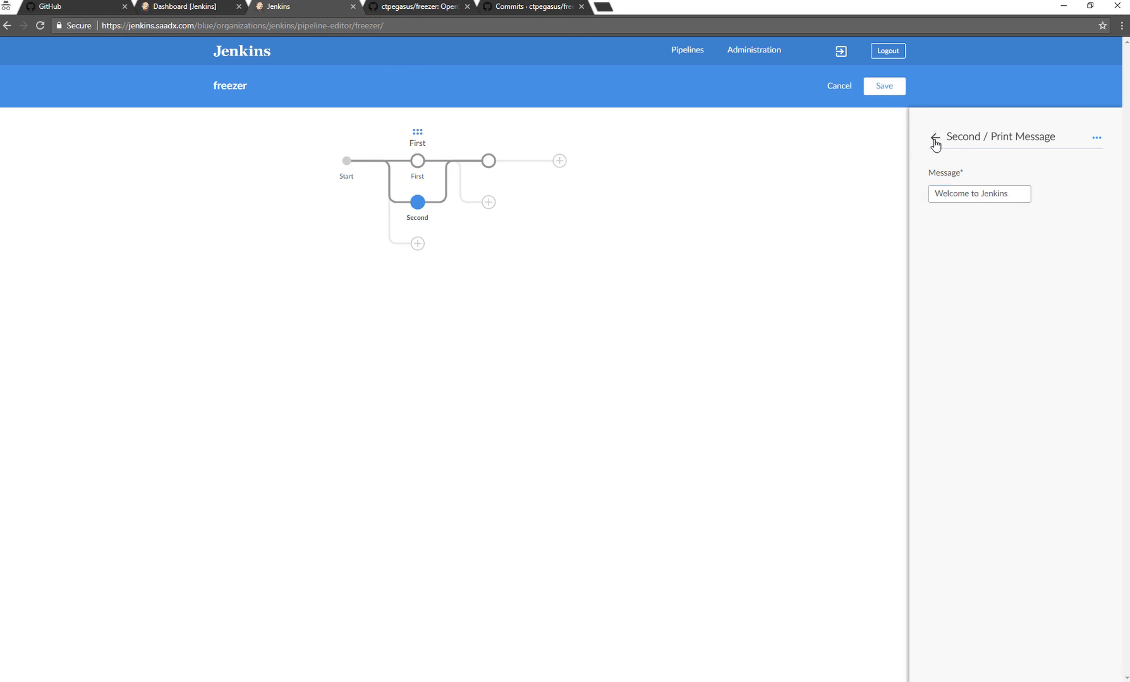
Name the stage containing the "ls -lh" shell script "Third".
{"action": "left_click", "coordinate": [490, 161]}
{"action": "left_click", "coordinate": [989, 130]}
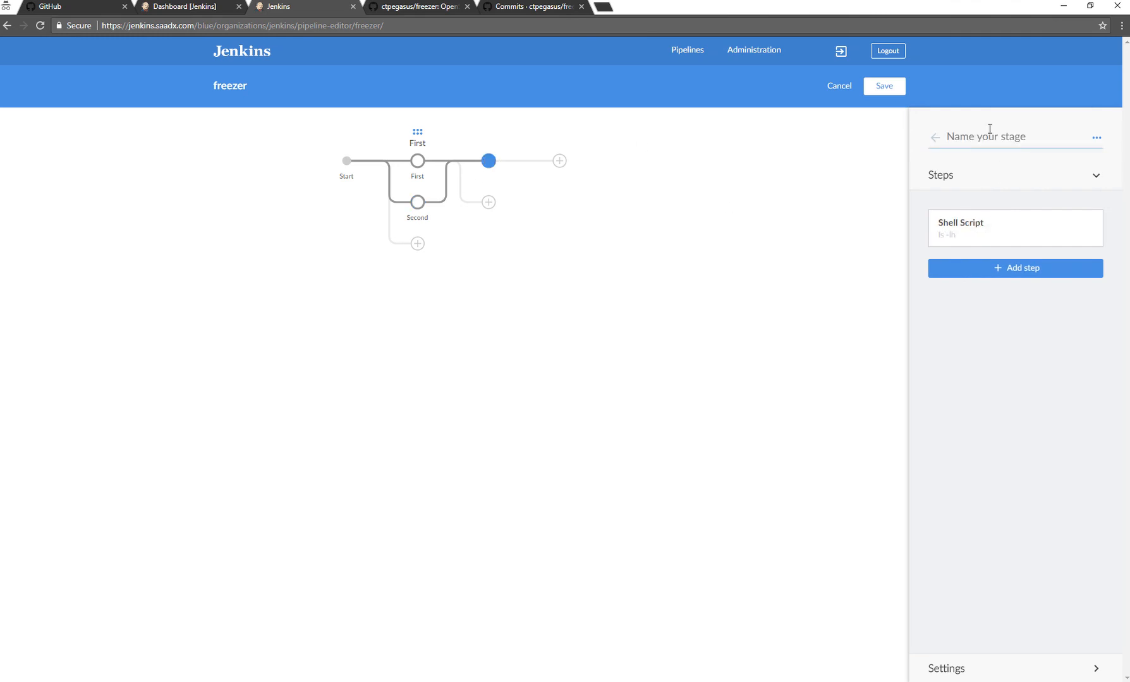
{"action": "type", "text": "Third"}
{"action": "left_click", "coordinate": [702, 422]}
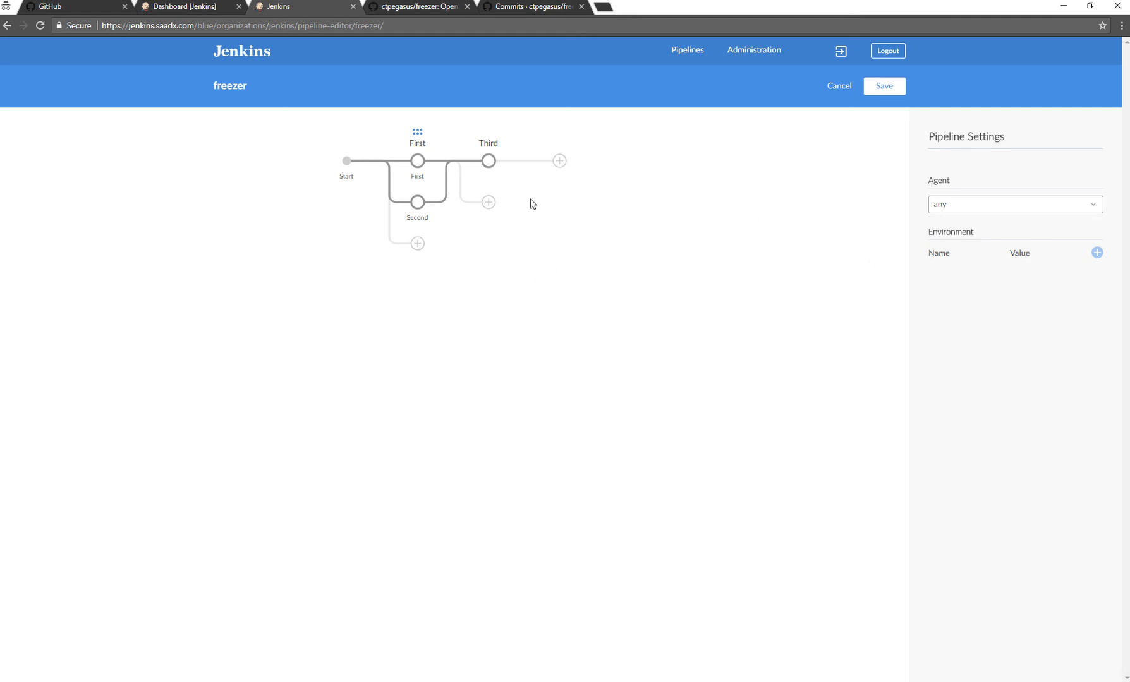
Save and run the pipeline, committing it to master with the description "Added Jenkins".
{"action": "left_click", "coordinate": [890, 92]}
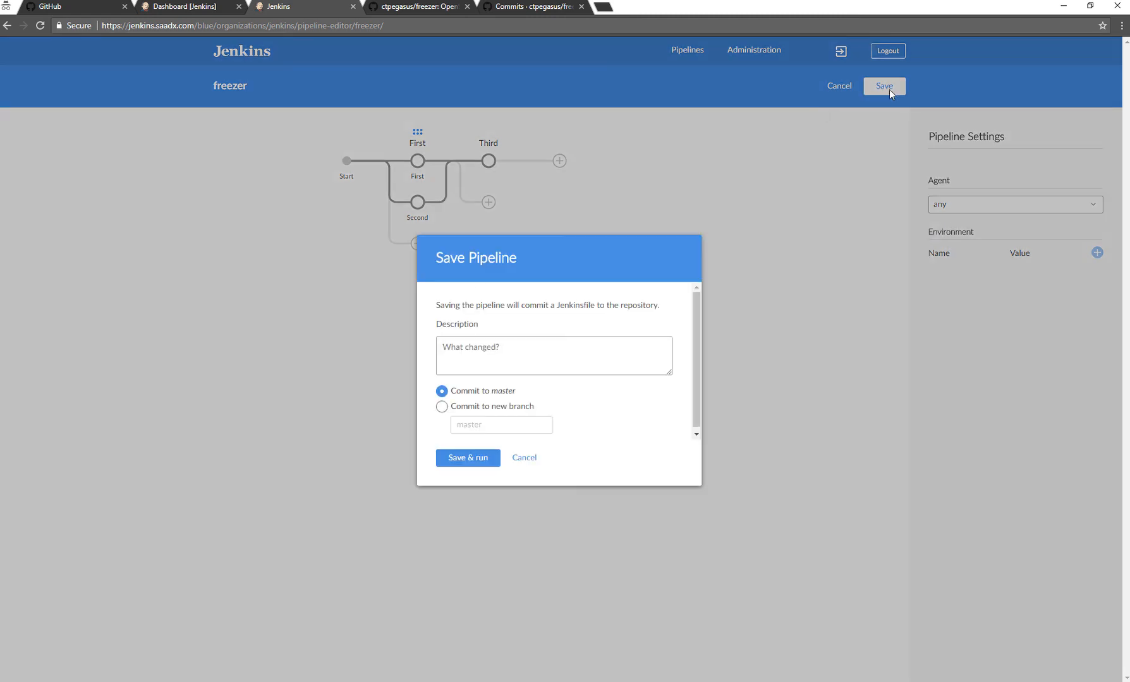
{"action": "left_click", "coordinate": [514, 360]}
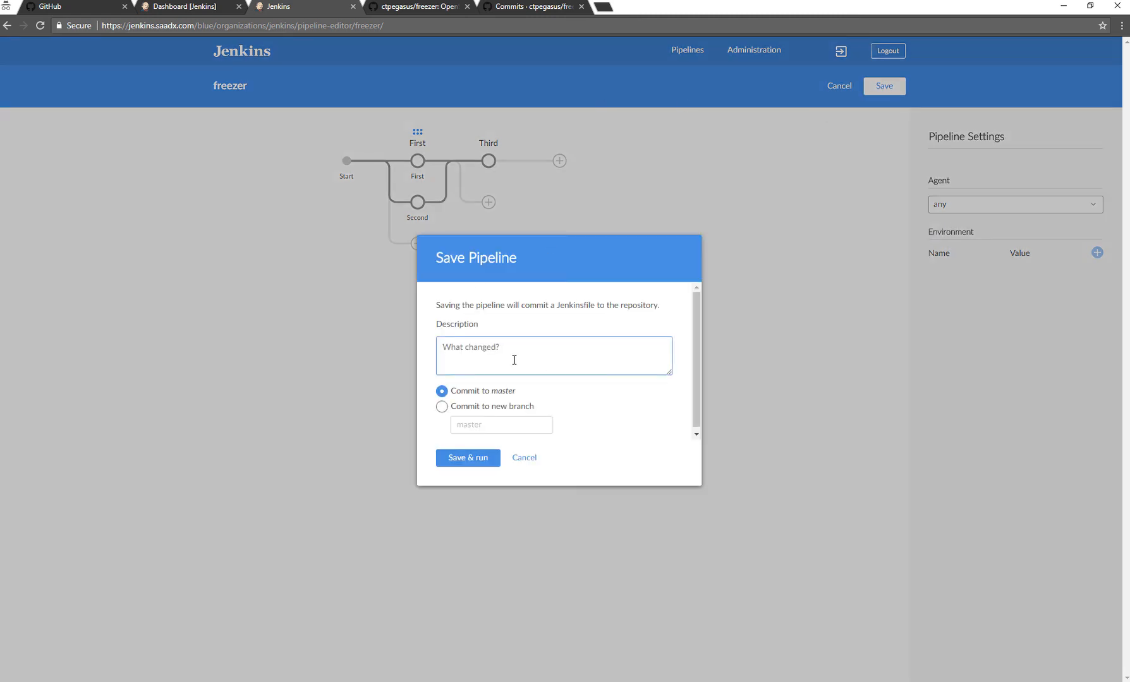
{"action": "type", "text": "Added Jenkins"}
{"action": "left_click", "coordinate": [454, 460]}
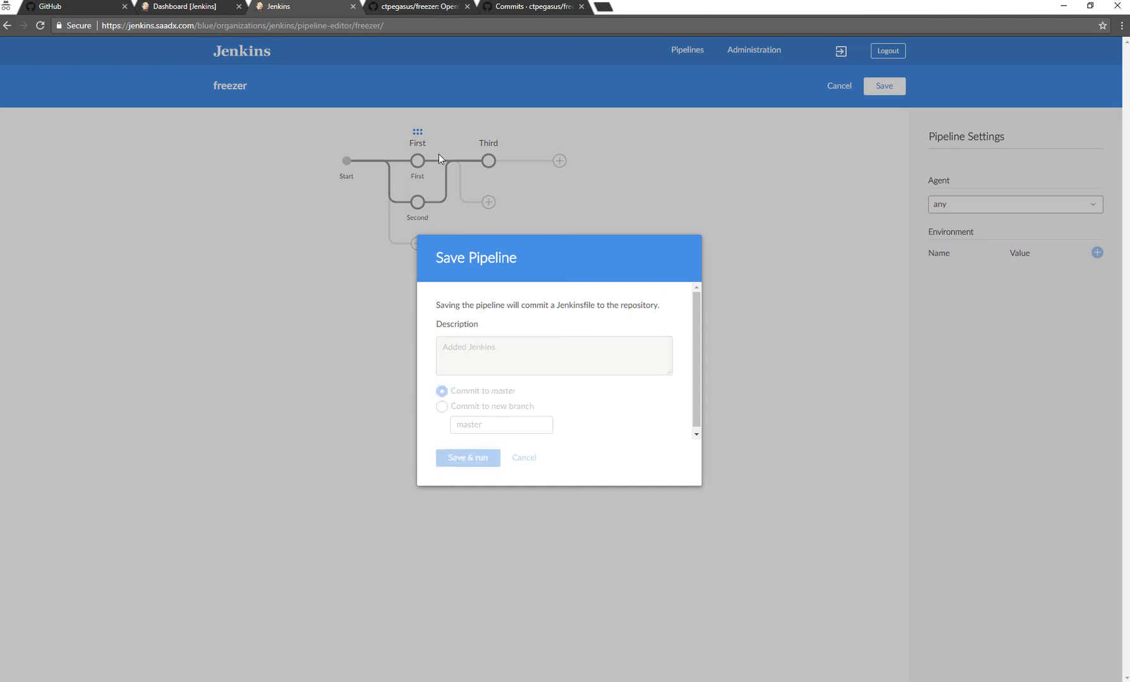
Switch to the ctpegasus/freezer repository on GitHub and search its page for "jenkinsfile".
{"action": "left_click", "coordinate": [422, 9]}
{"action": "scroll", "coordinate": [298, 461], "scroll_direction": "down", "scroll_amount": 3}
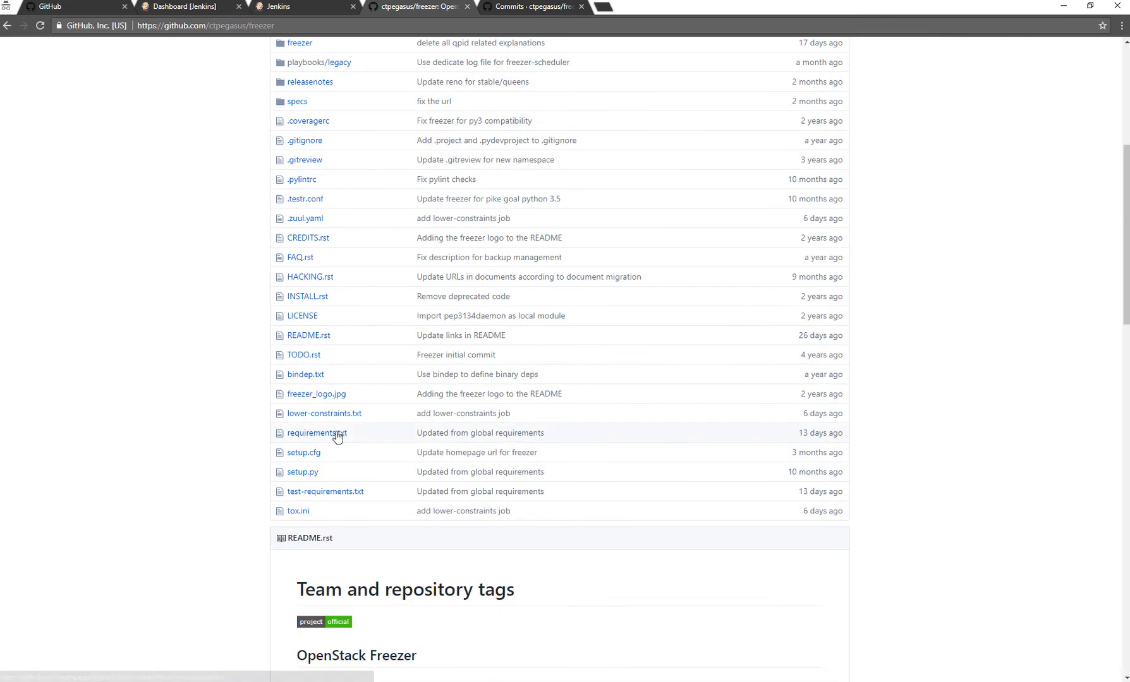
{"action": "key", "text": "ctrl+f"}
{"action": "type", "text": "jenki"}
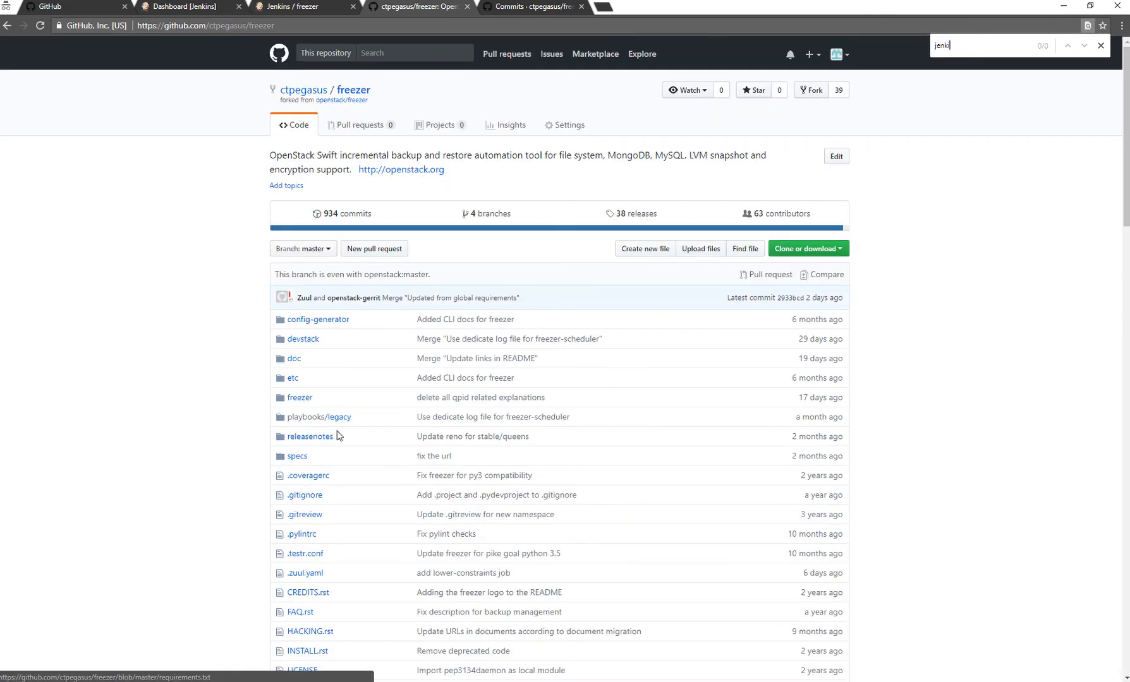
{"action": "type", "text": "nsfile"}
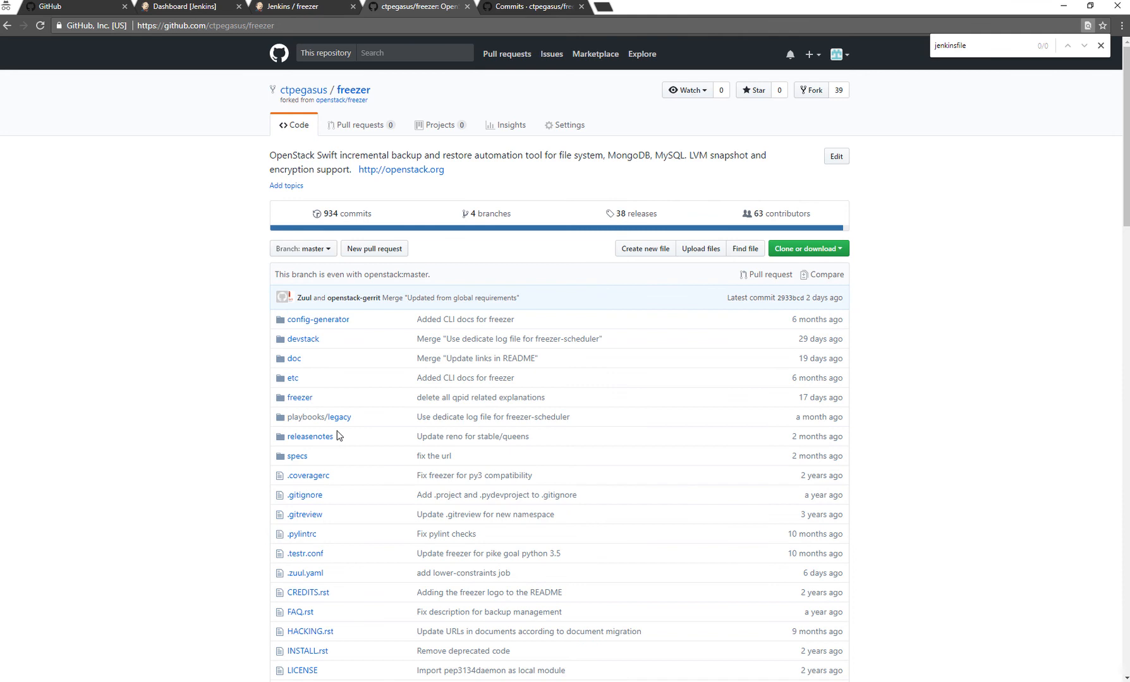
Reload the repository page, find the Jenkinsfile again and open it to examine the committed pipeline code.
{"action": "key", "text": "F5"}
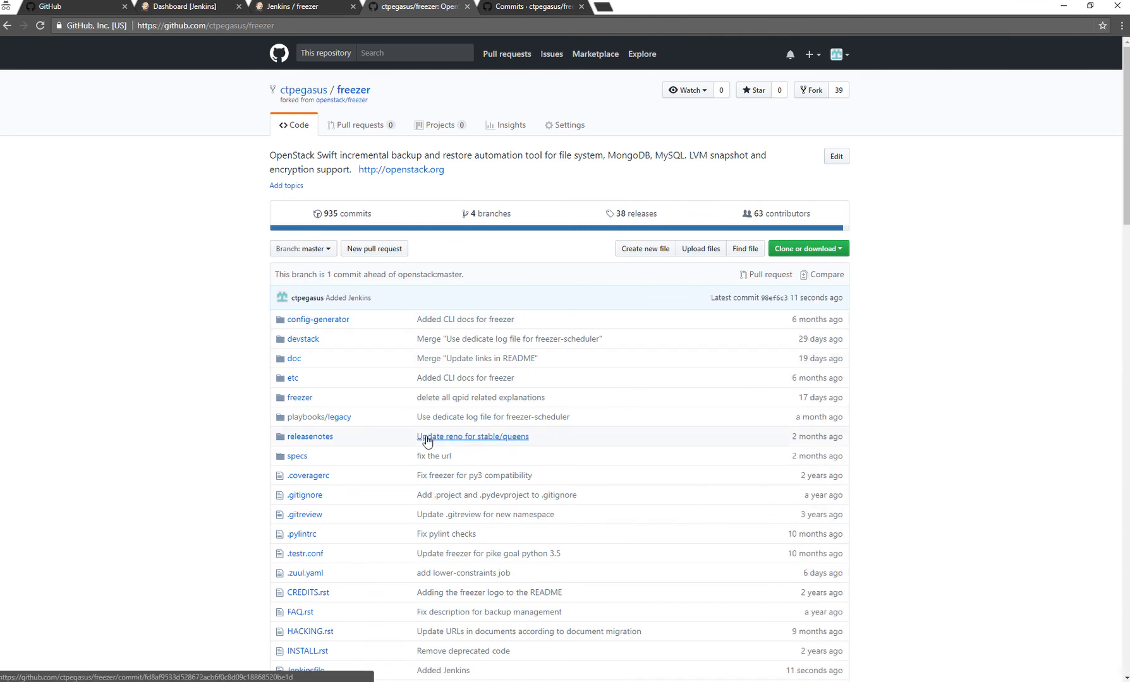
{"action": "key", "text": "ctrl+f"}
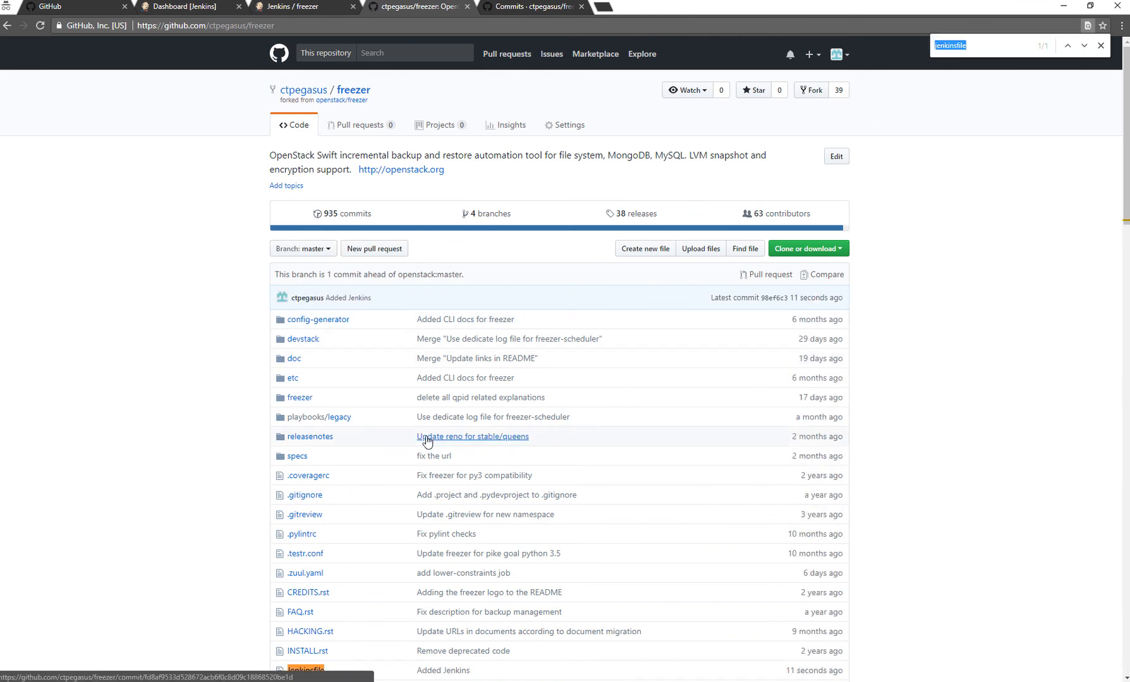
{"action": "scroll", "coordinate": [426, 442], "scroll_direction": "down", "scroll_amount": 3}
{"action": "left_click", "coordinate": [297, 496]}
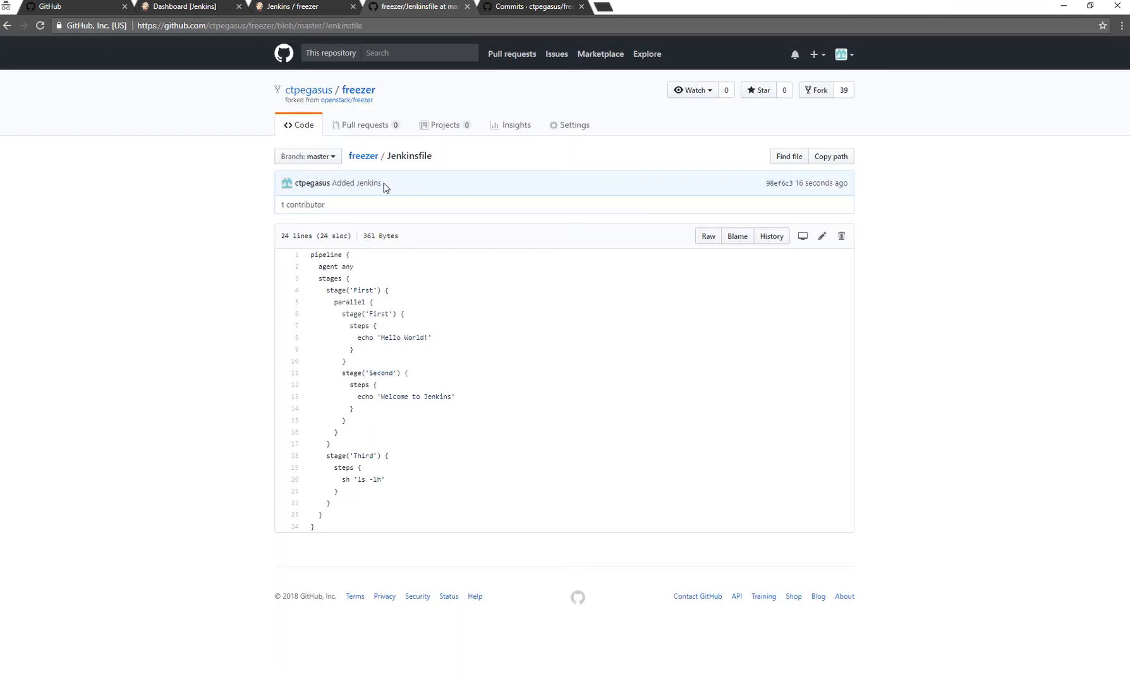
Switch back to Jenkins and open the freezer pipeline's run 1 on master to examine its progress and stages.
{"action": "left_click", "coordinate": [328, 7]}
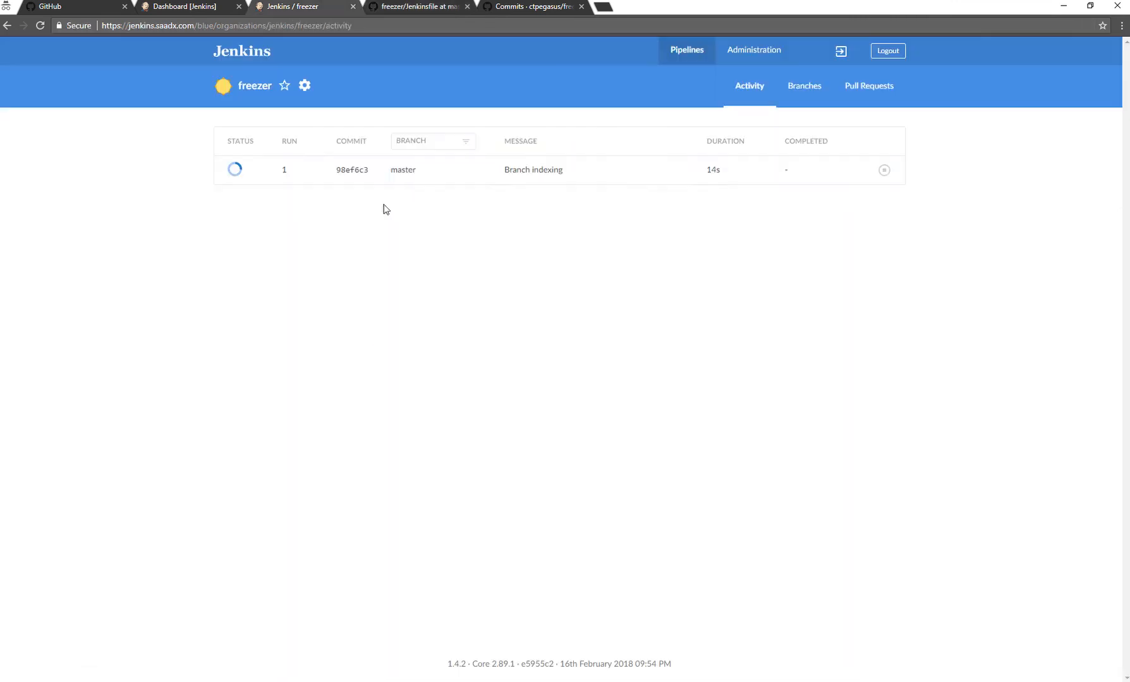
{"action": "left_click", "coordinate": [362, 168]}
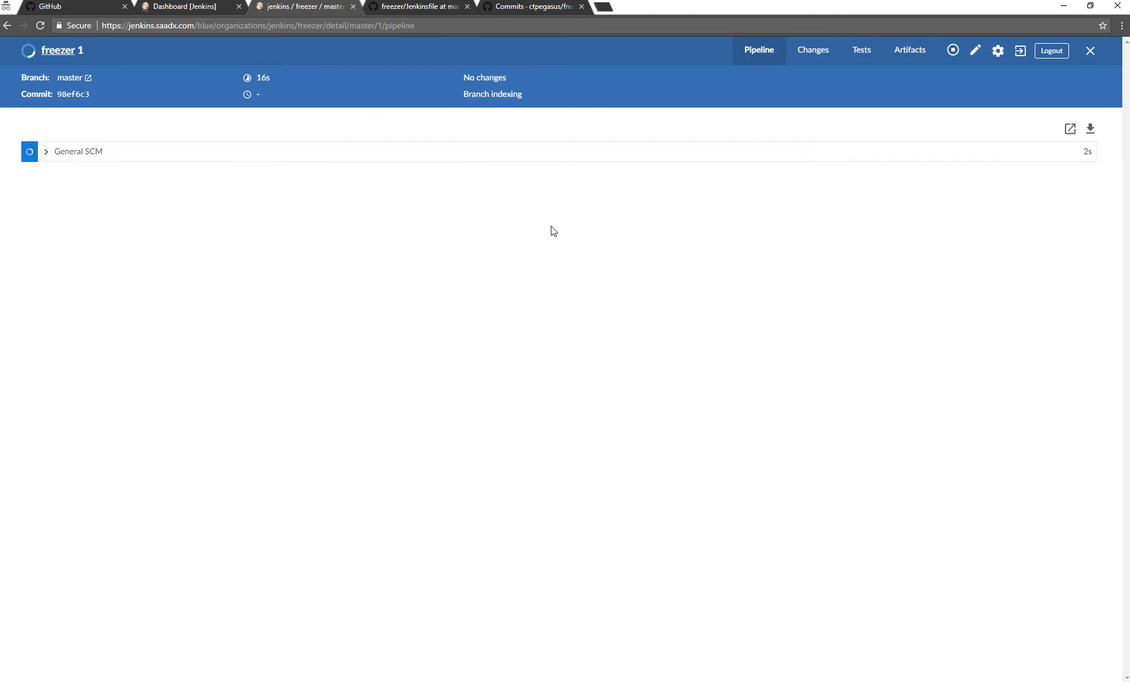
{"action": "left_click", "coordinate": [67, 153]}
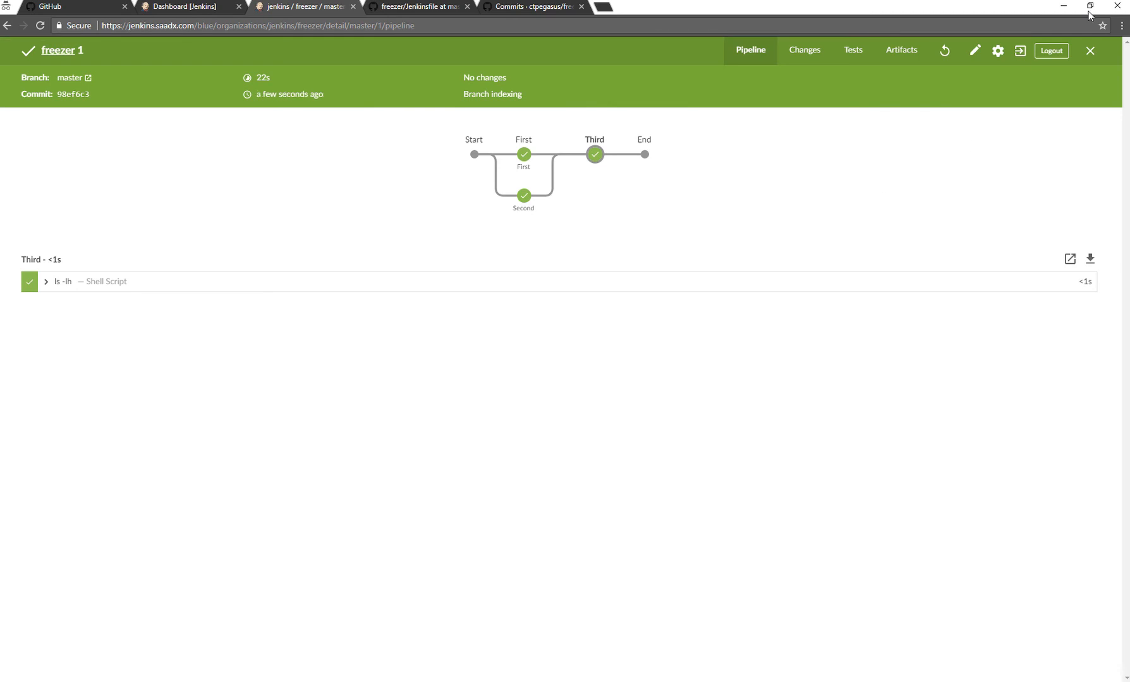
Close the run details and return to the list of all pipelines.
{"action": "left_click", "coordinate": [1090, 50]}
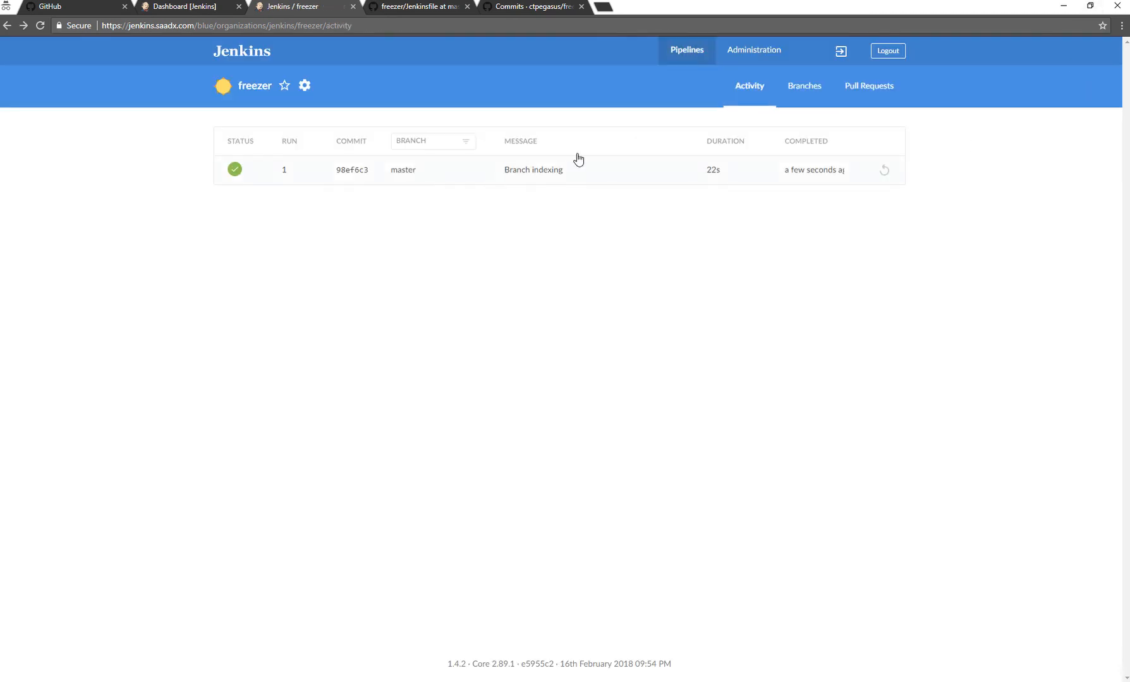
{"action": "left_click", "coordinate": [235, 52]}
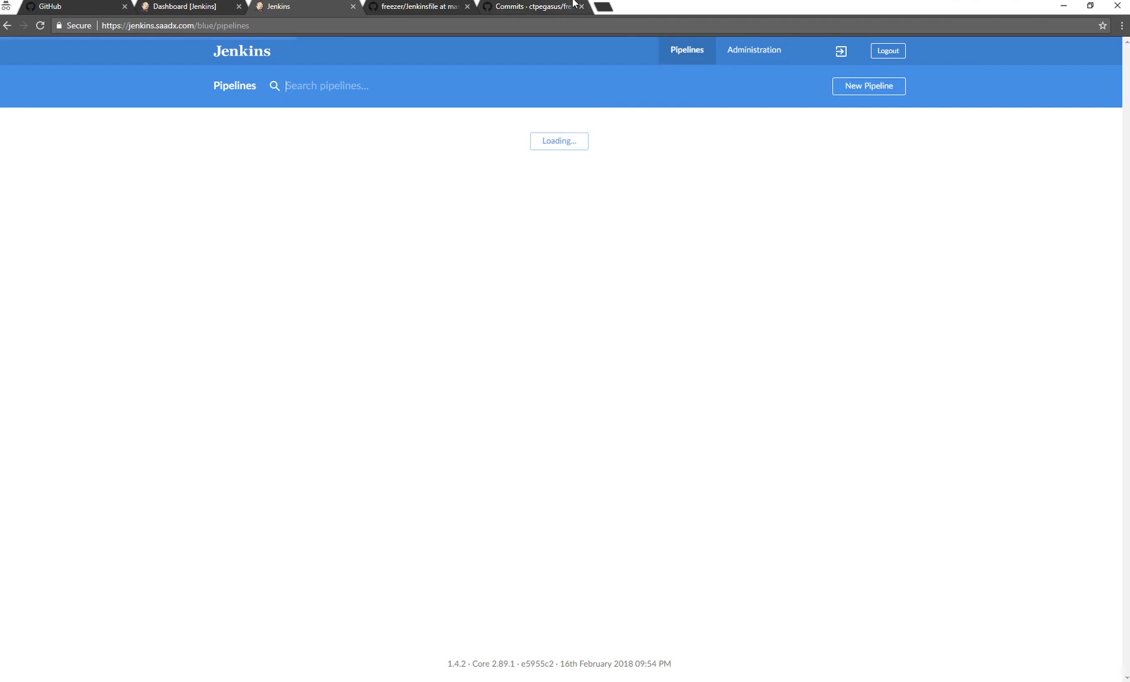
{"action": "mouse_move", "coordinate": [577, 2]}
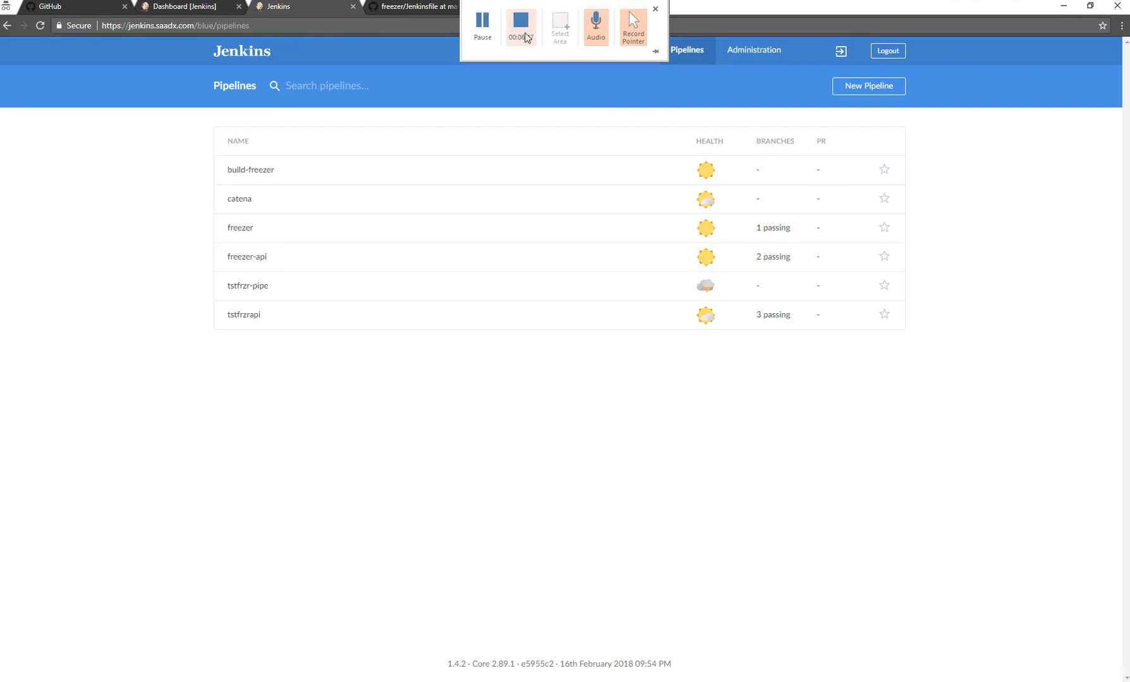